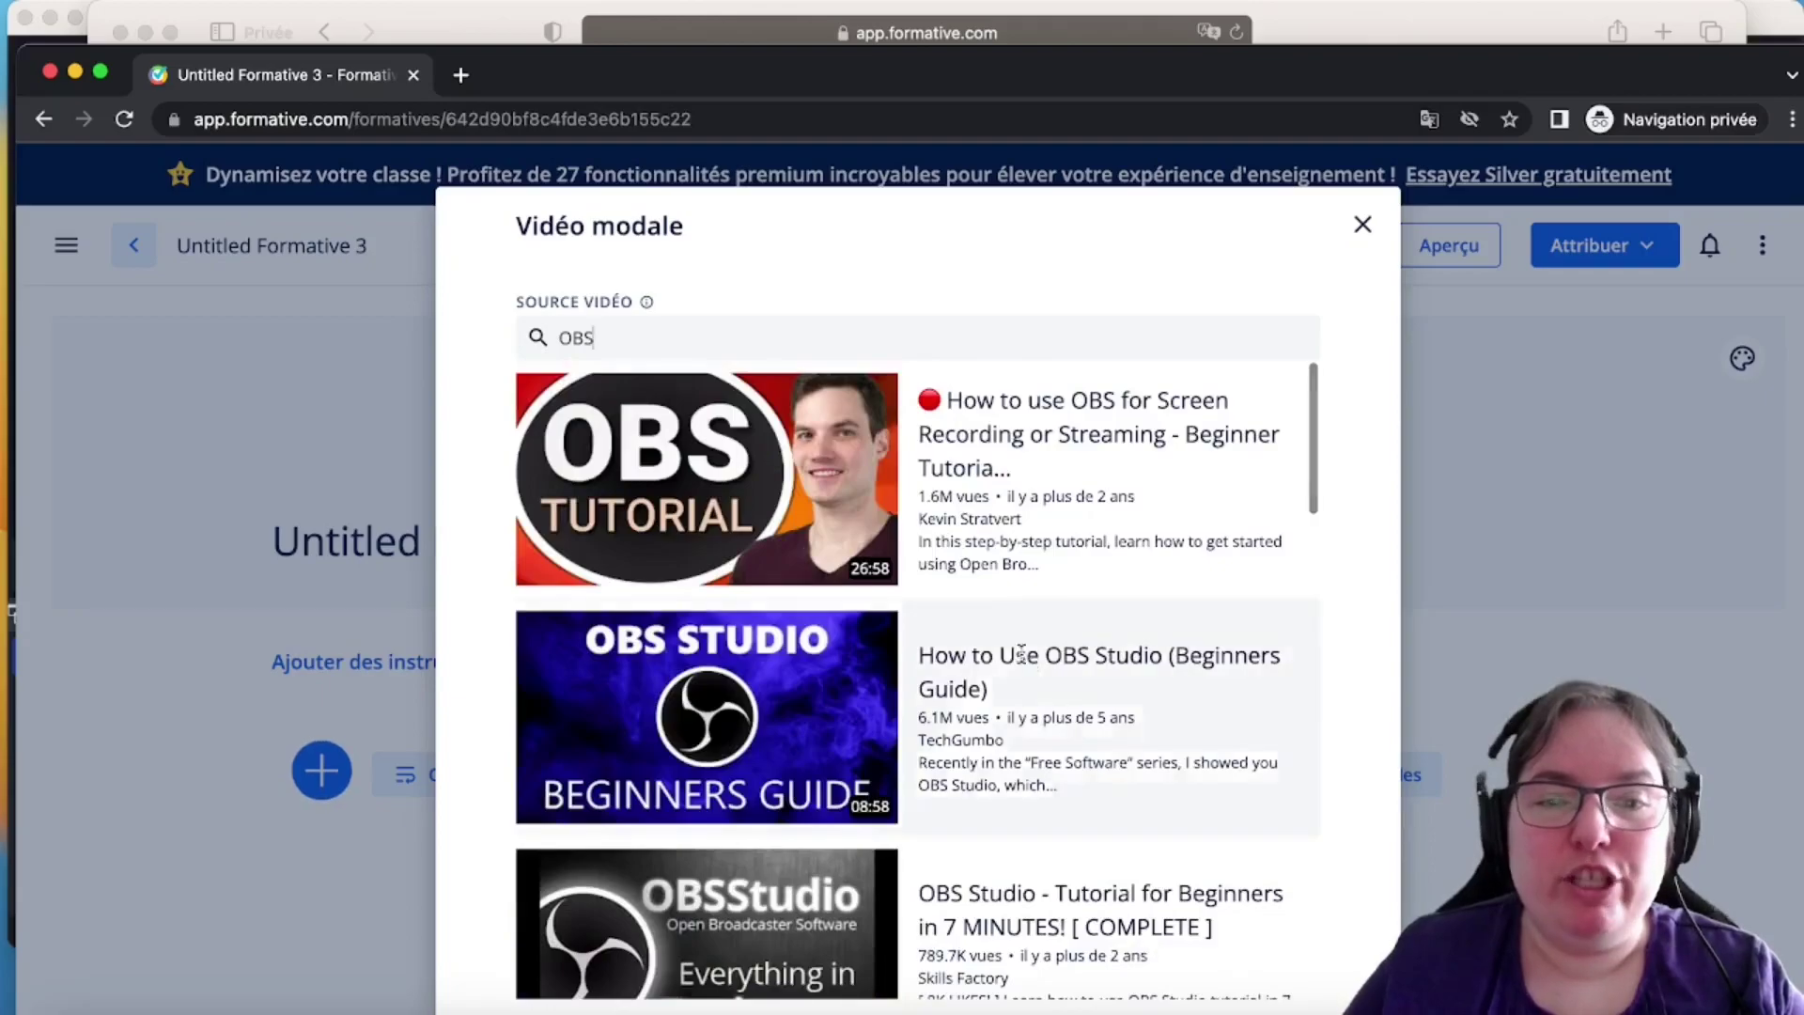
Insert the found video "How to Use OBS Studio (Beginners Guide)" into Untitled Formative 3
left_click(708, 714)
scroll(714, 714, "down", 5)
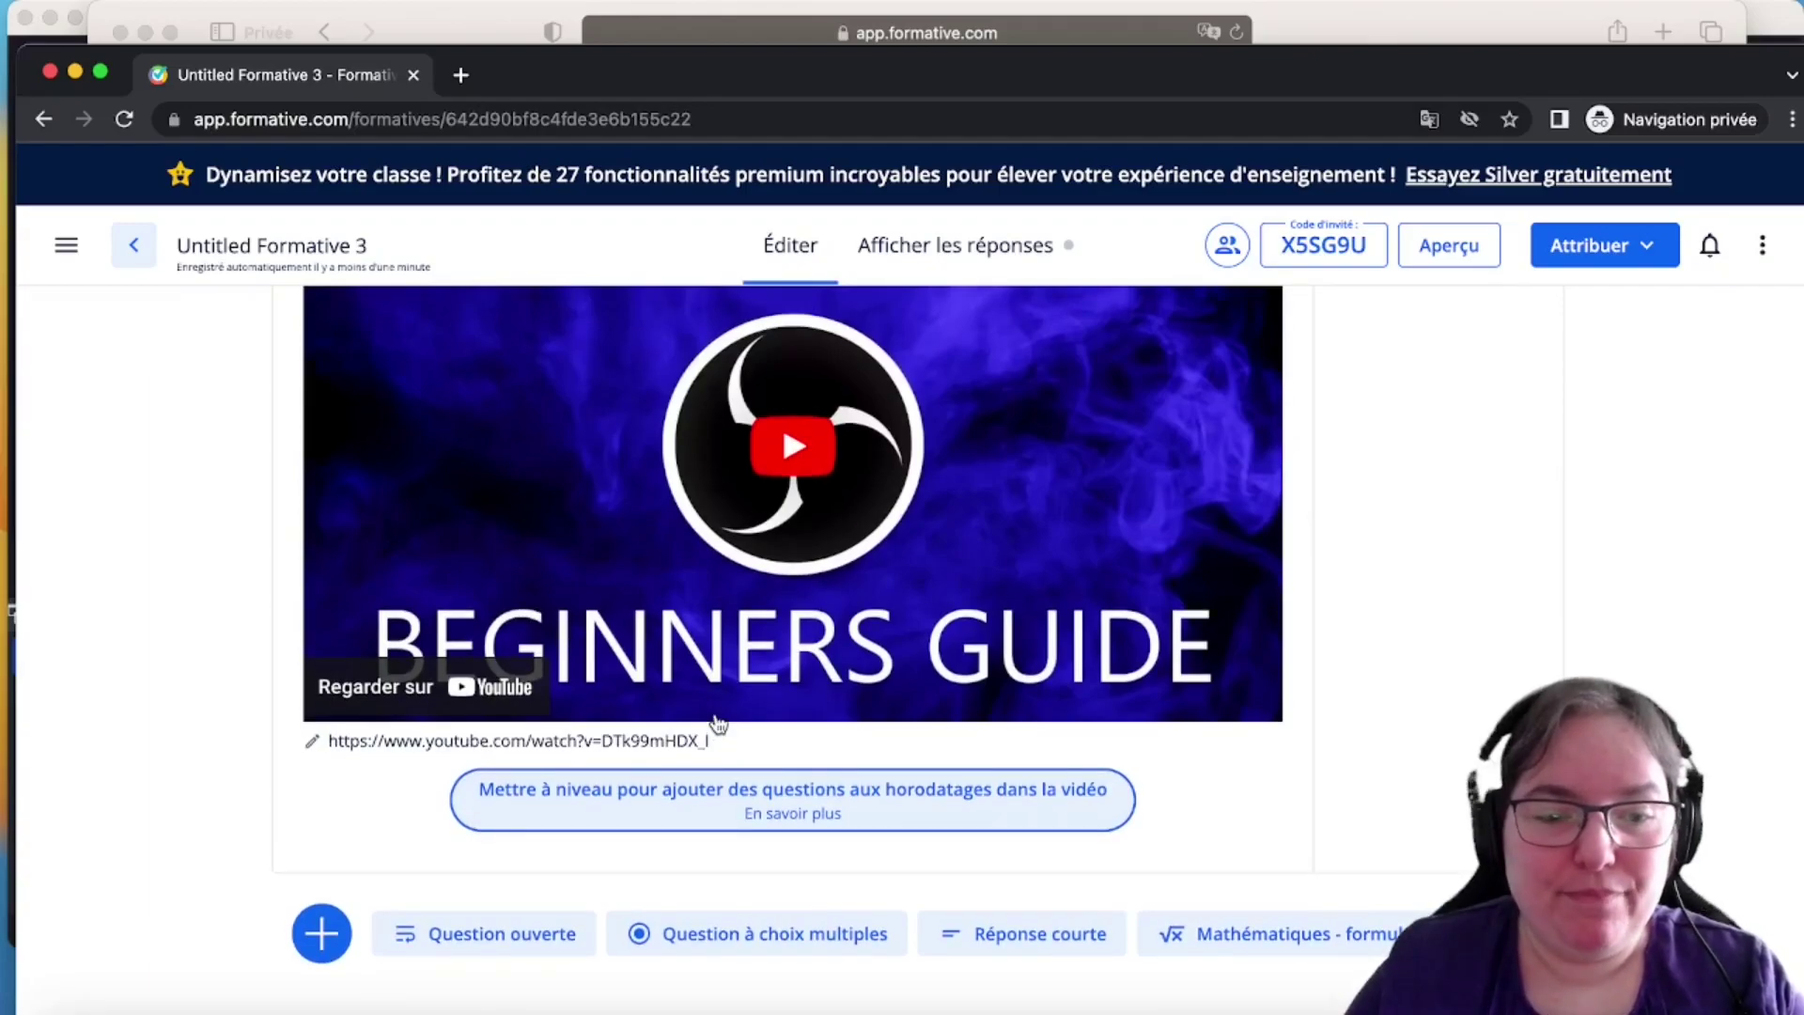
Add a multiple-choice question (Question à choix multiples) alongside the OBS Studio video
scroll(717, 723, "up", 1)
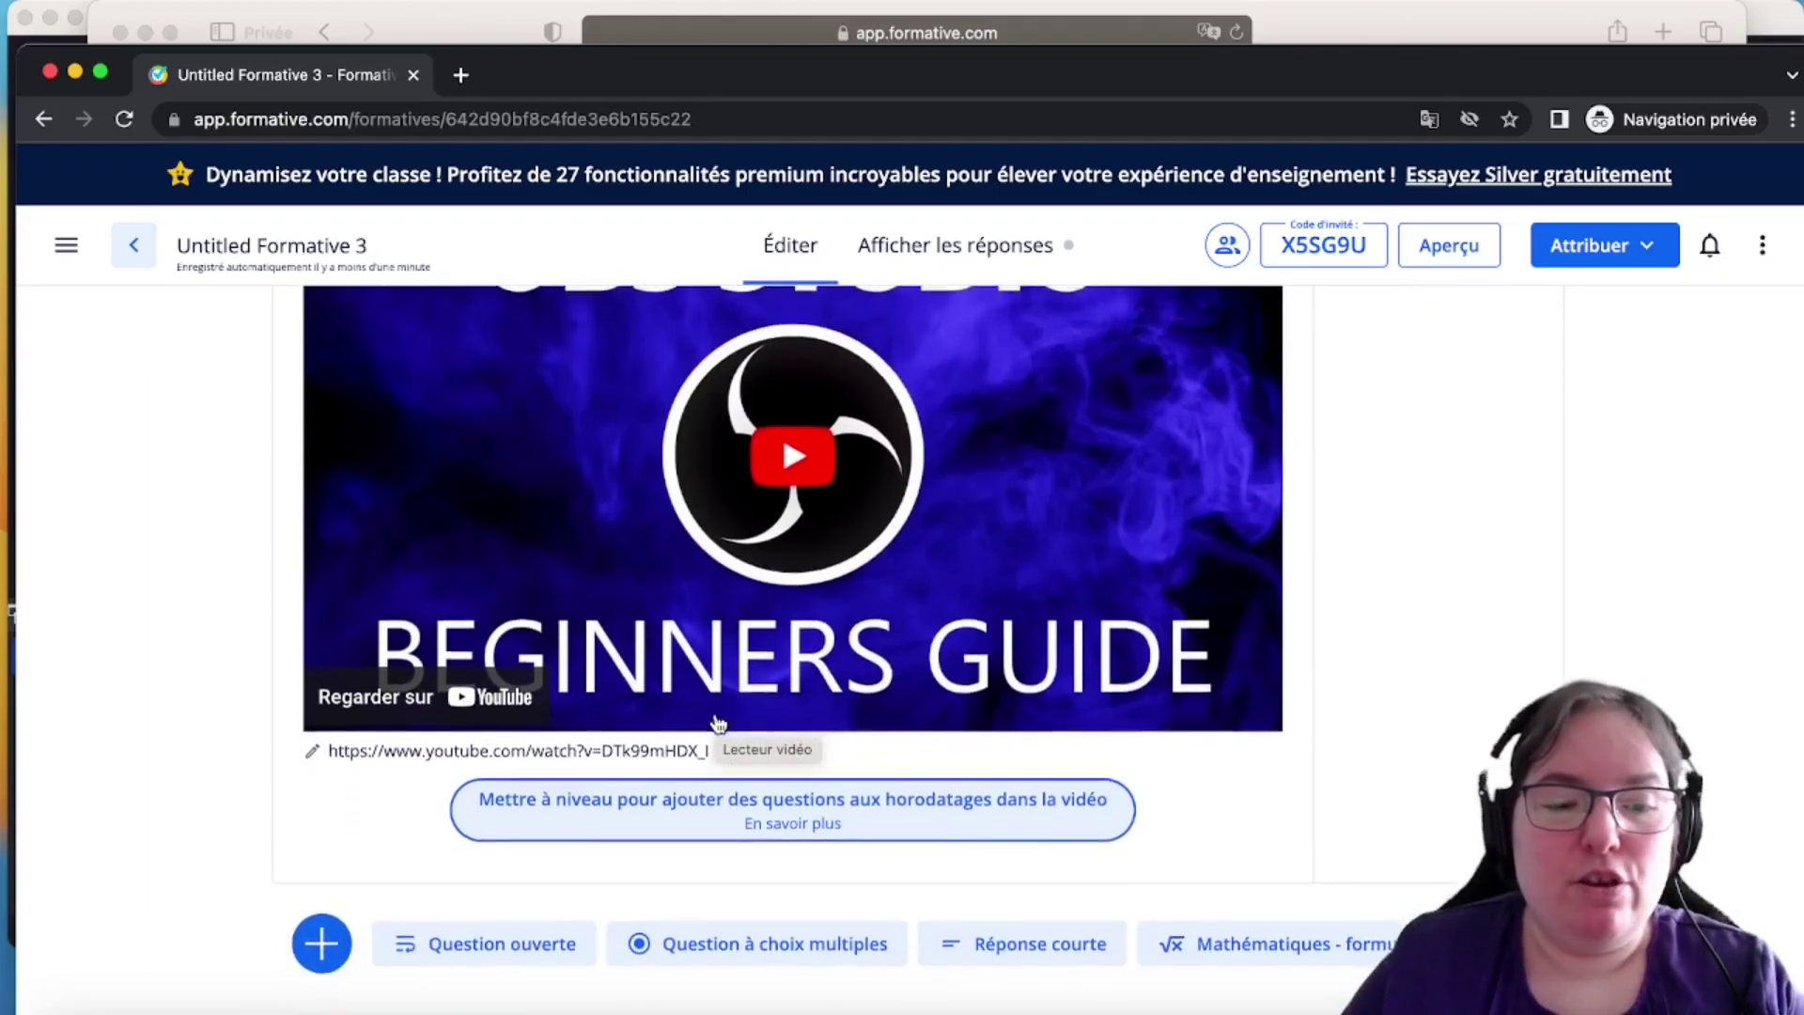
scroll(718, 724, "up", 2)
scroll(718, 724, "down", 1)
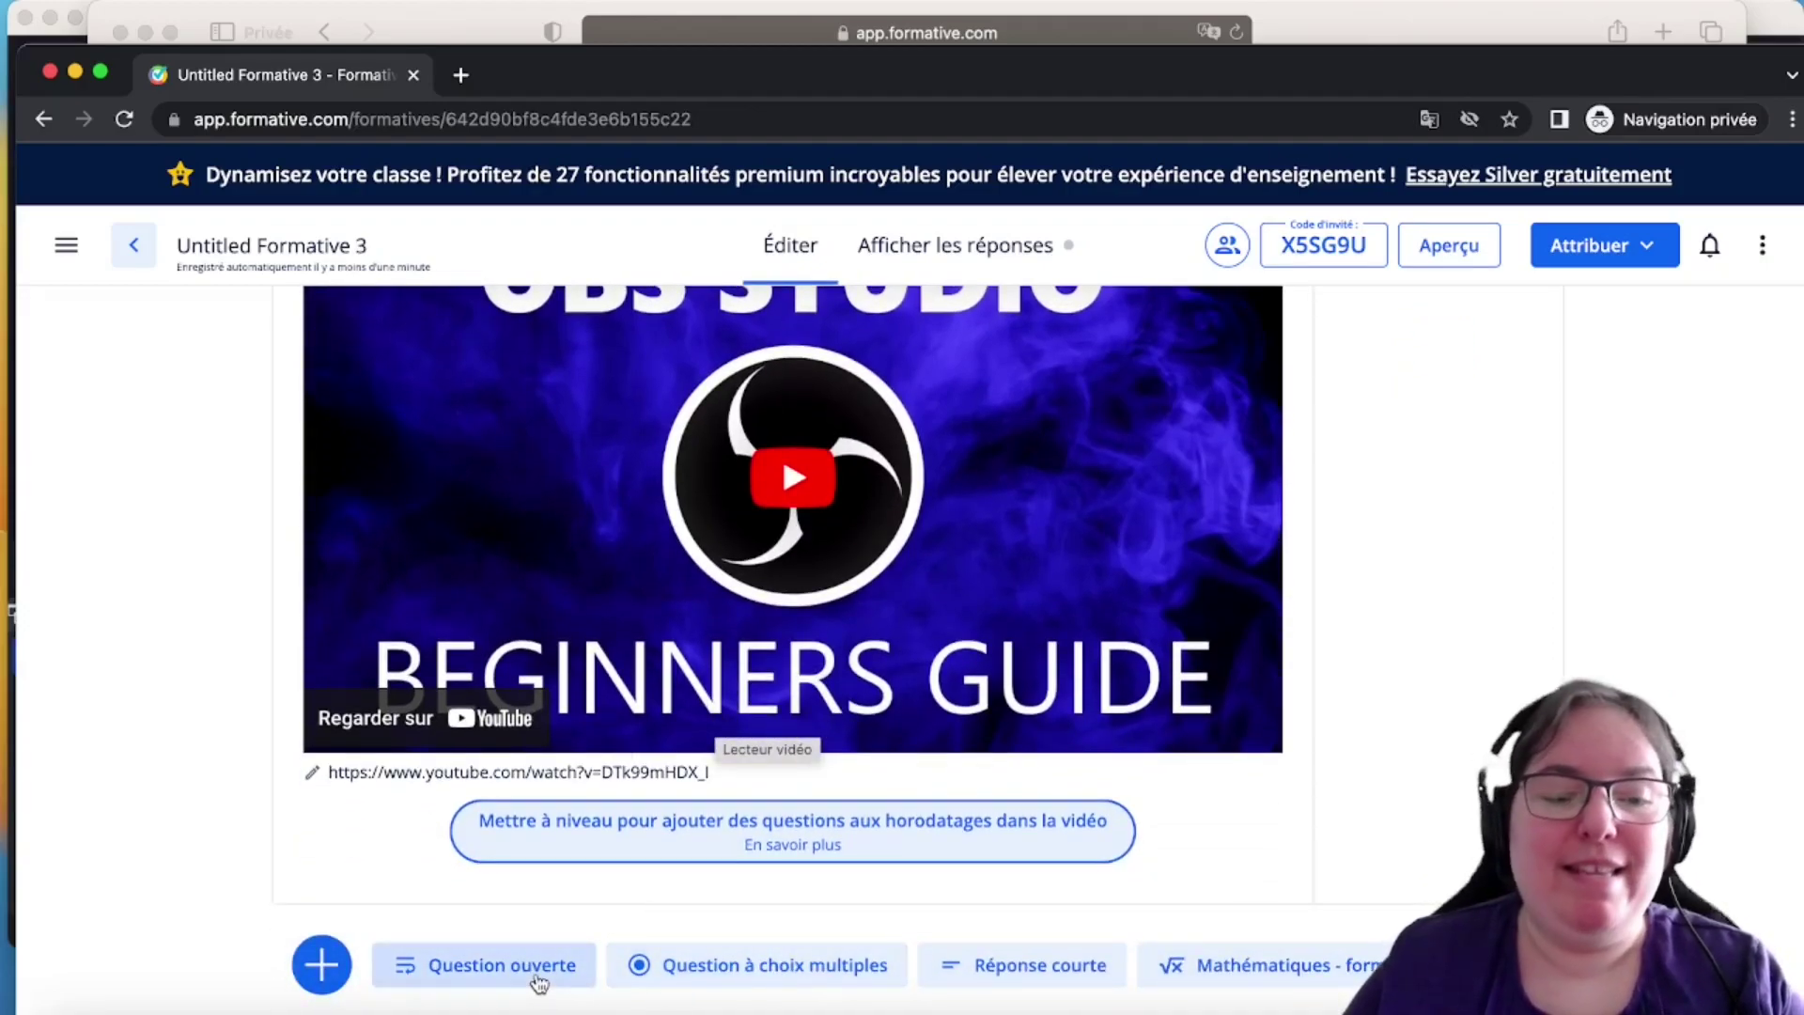
scroll(764, 963, "up", 1)
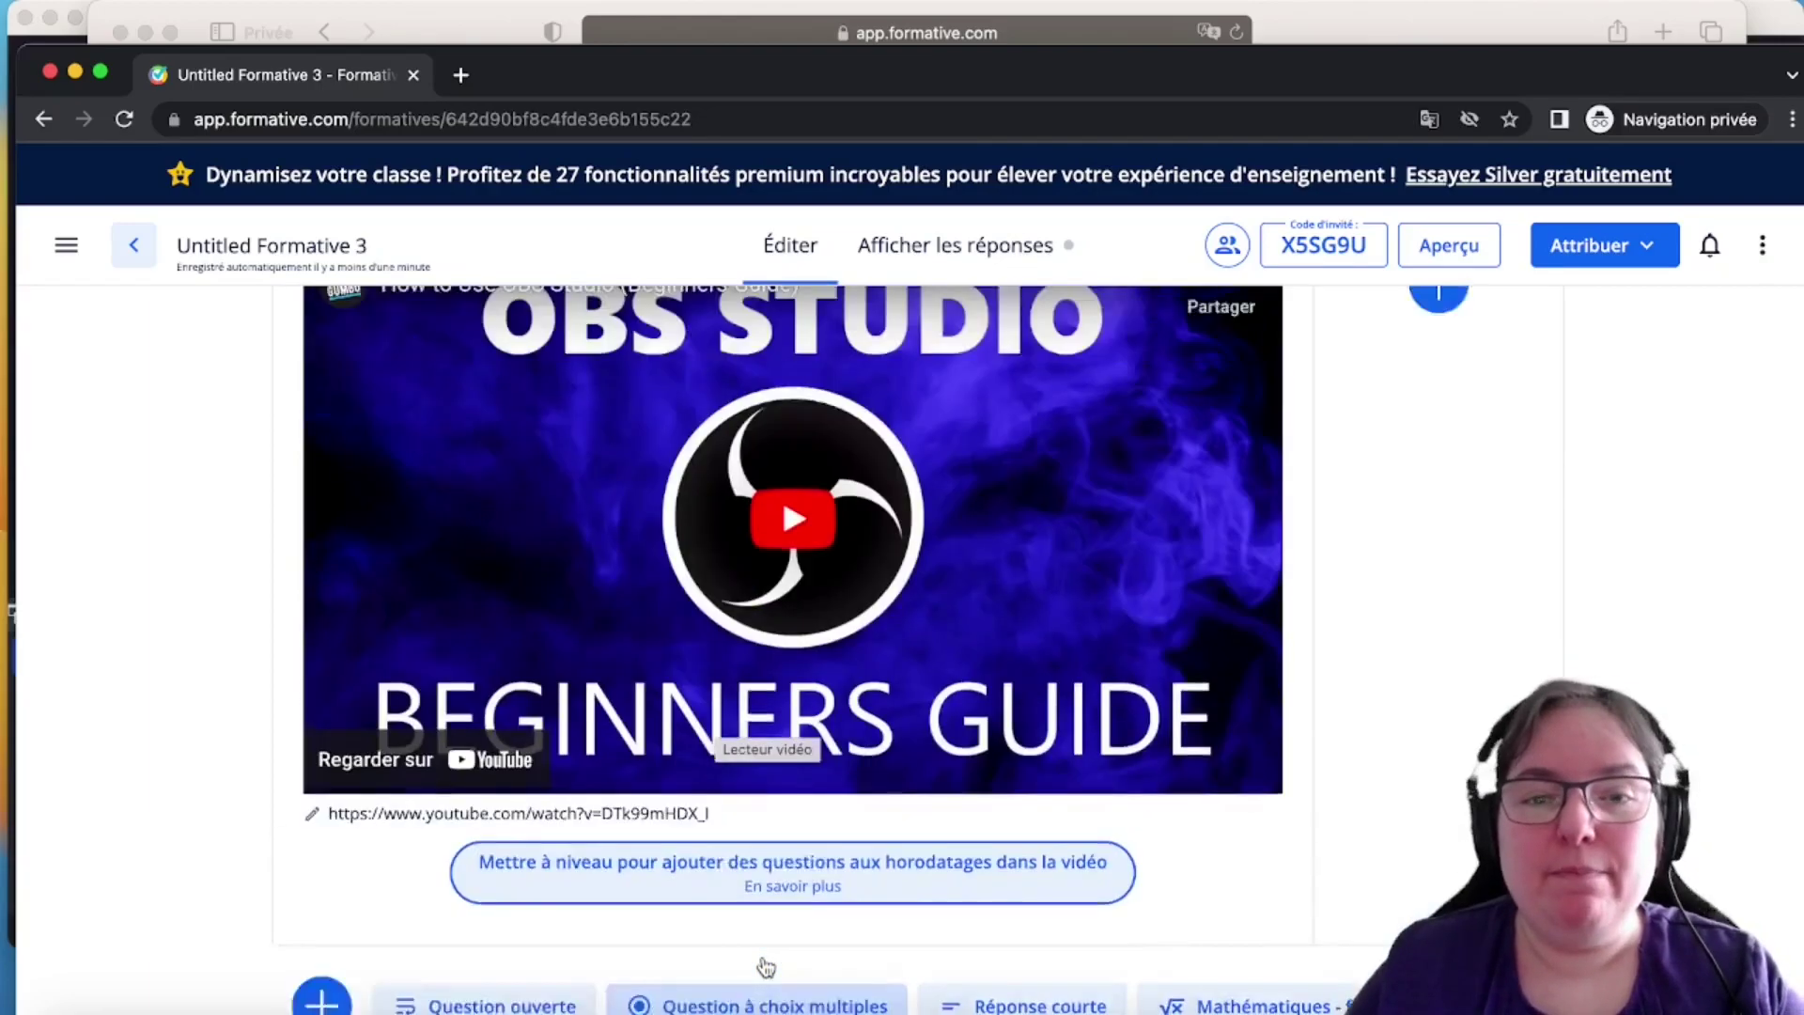
scroll(766, 966, "up", 2)
scroll(768, 965, "down", 3)
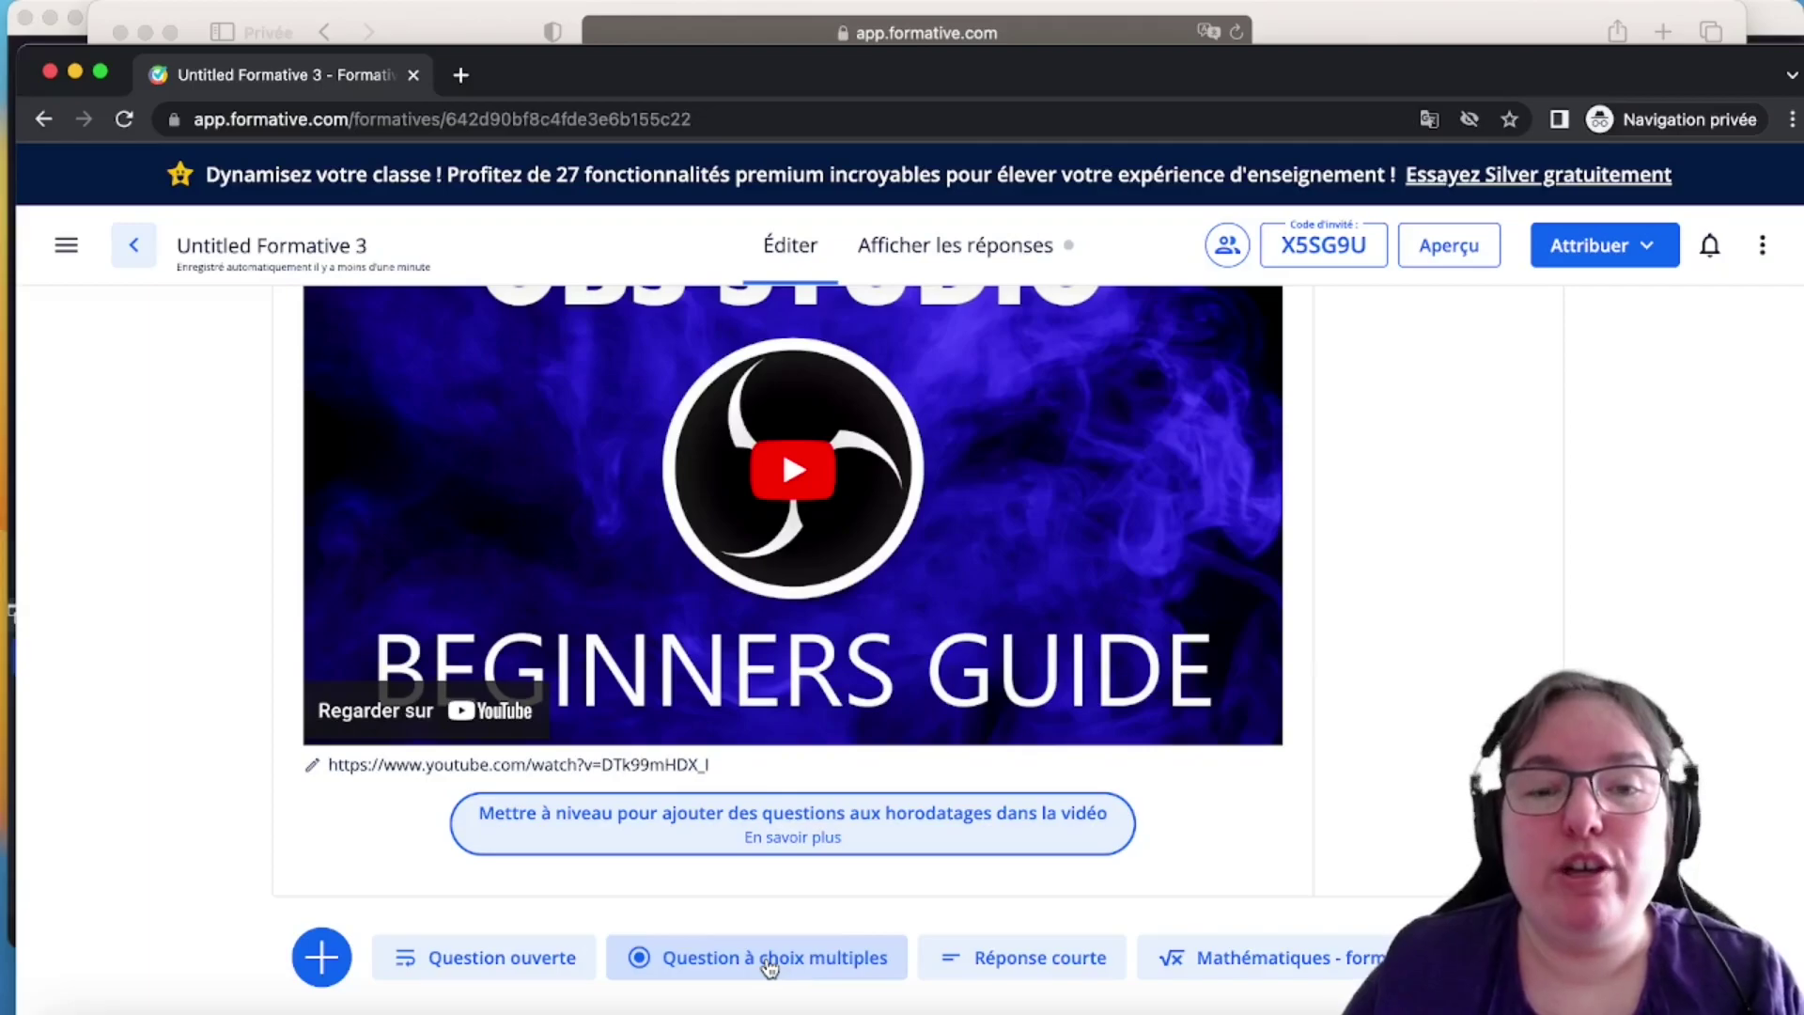
scroll(769, 965, "up", 1)
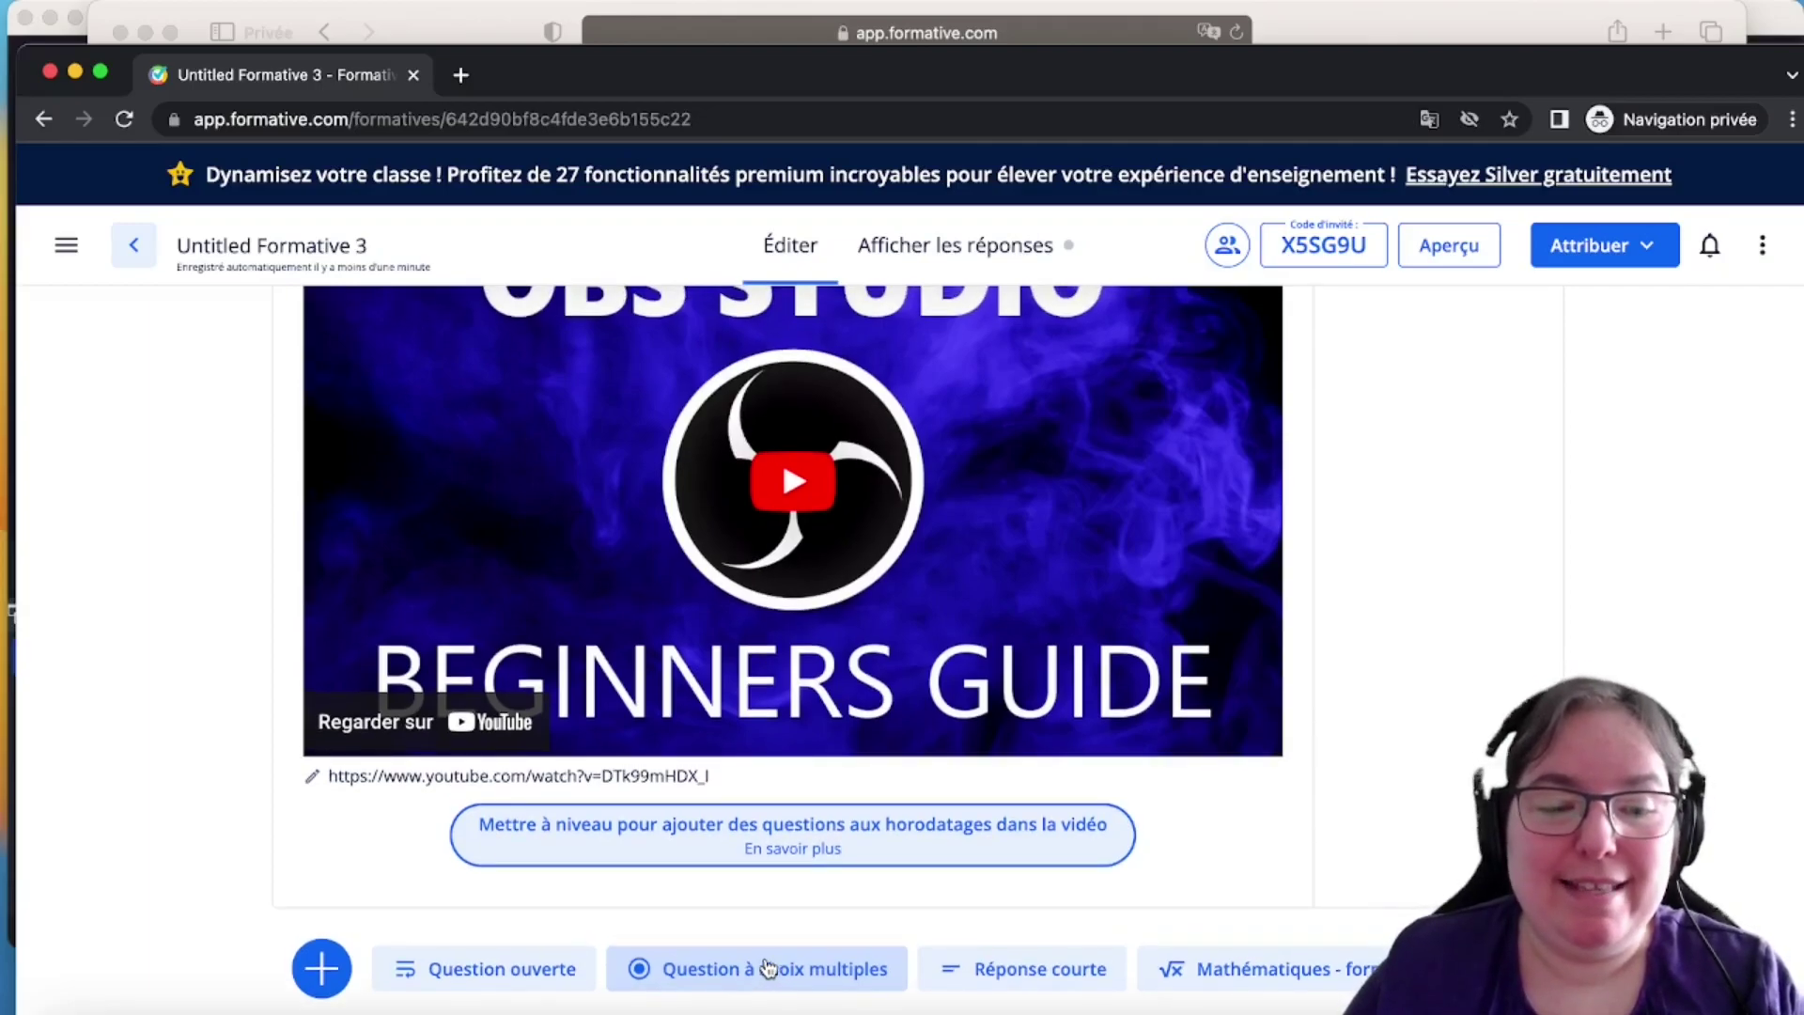
scroll(765, 967, "down", 2)
scroll(767, 967, "up", 6)
scroll(768, 966, "down", 2)
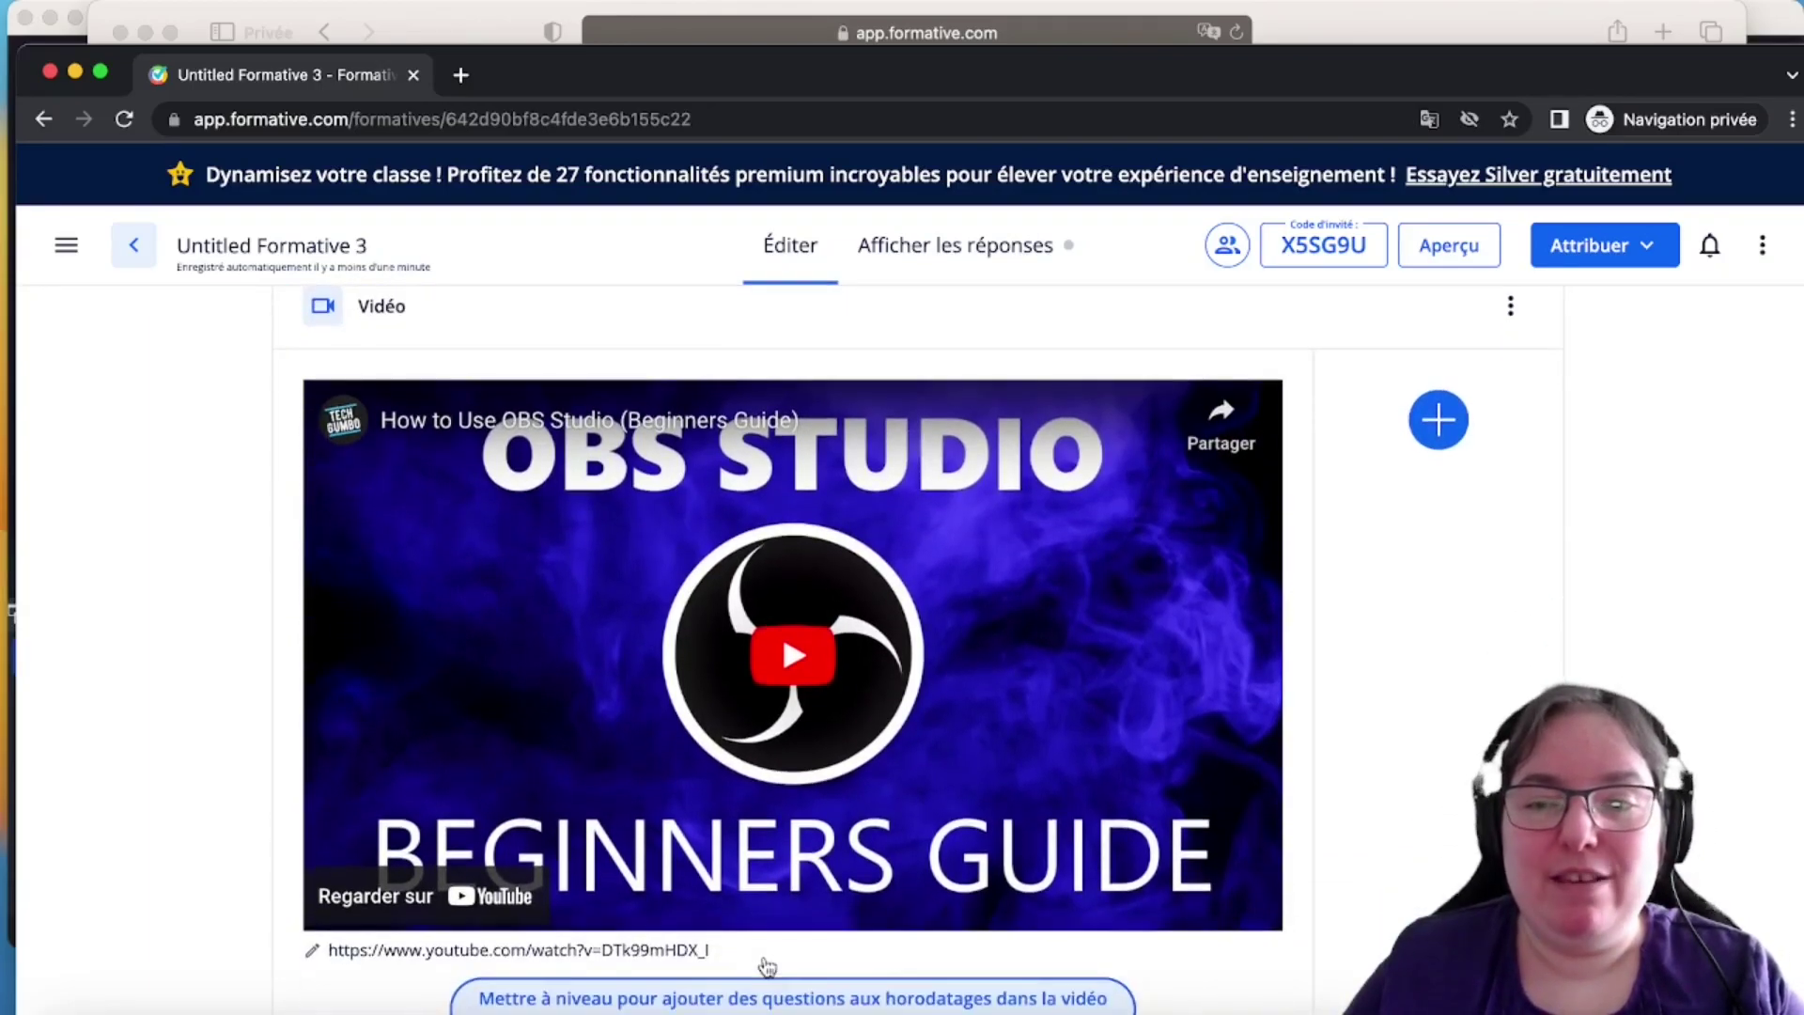
left_click(1439, 421)
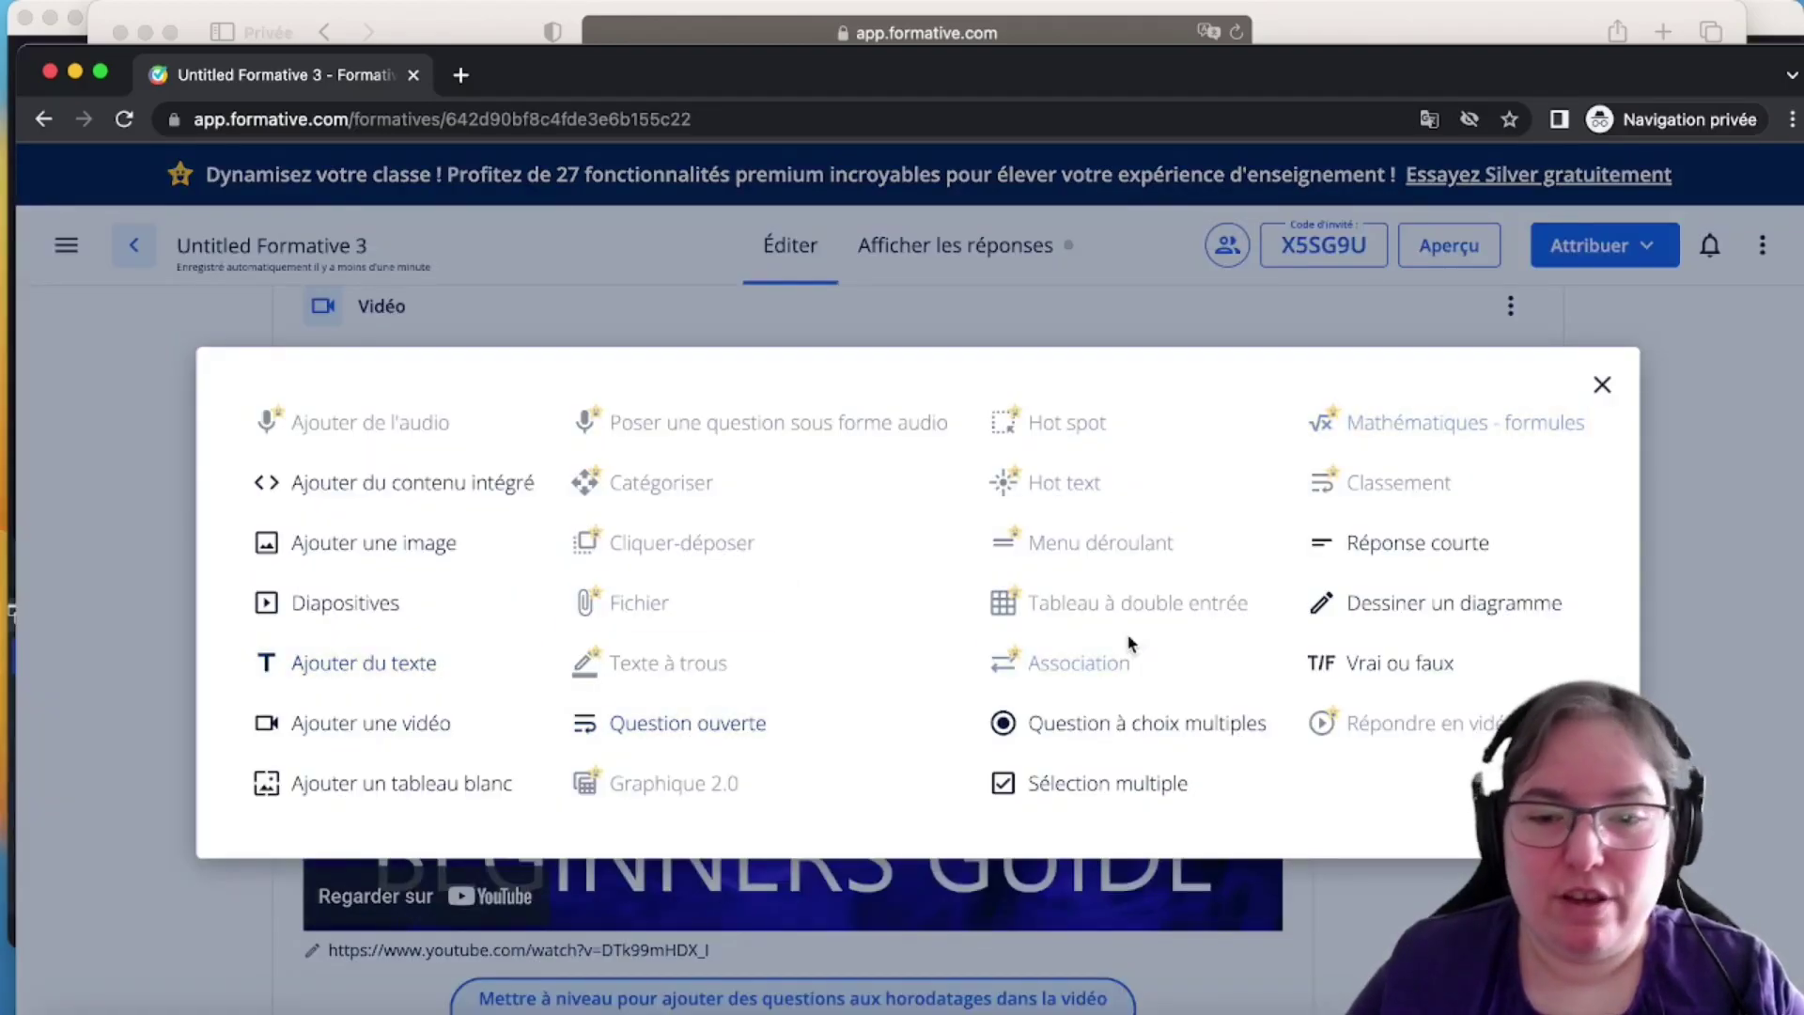
left_click(1137, 716)
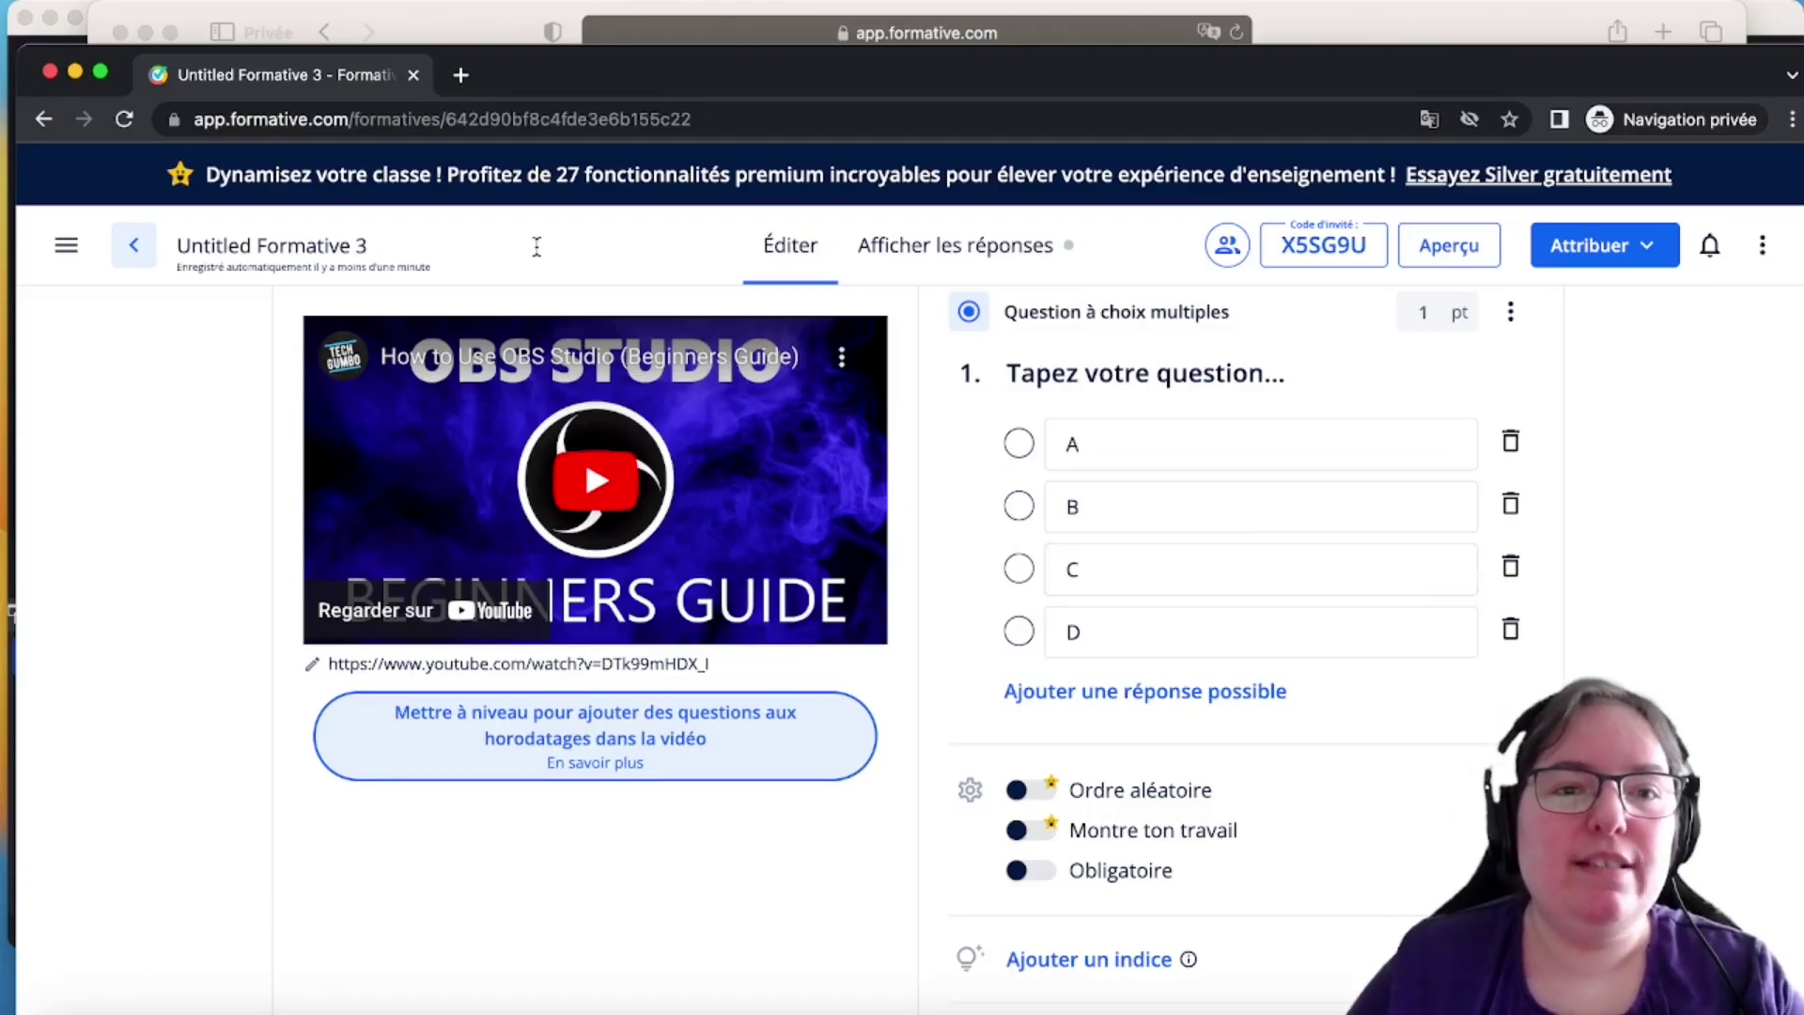
Switch to the Safari window and create a new formative that starts with a video
left_click(638, 33)
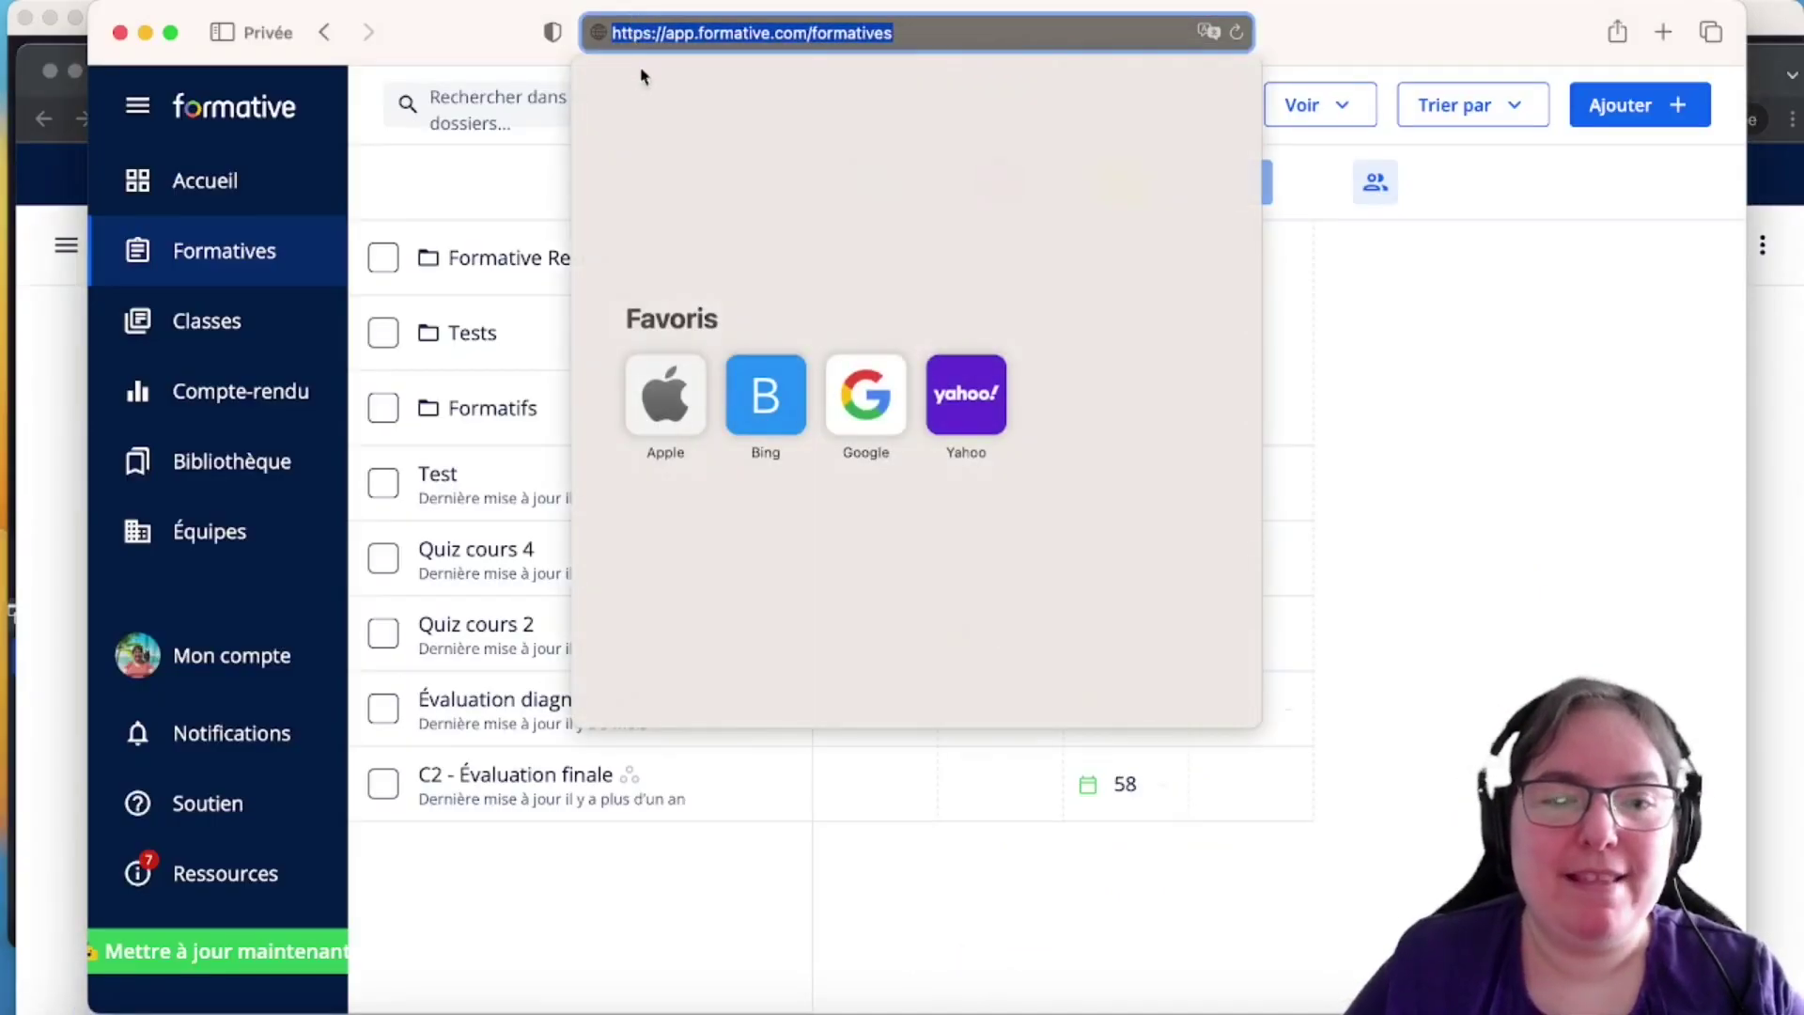
left_click(1547, 479)
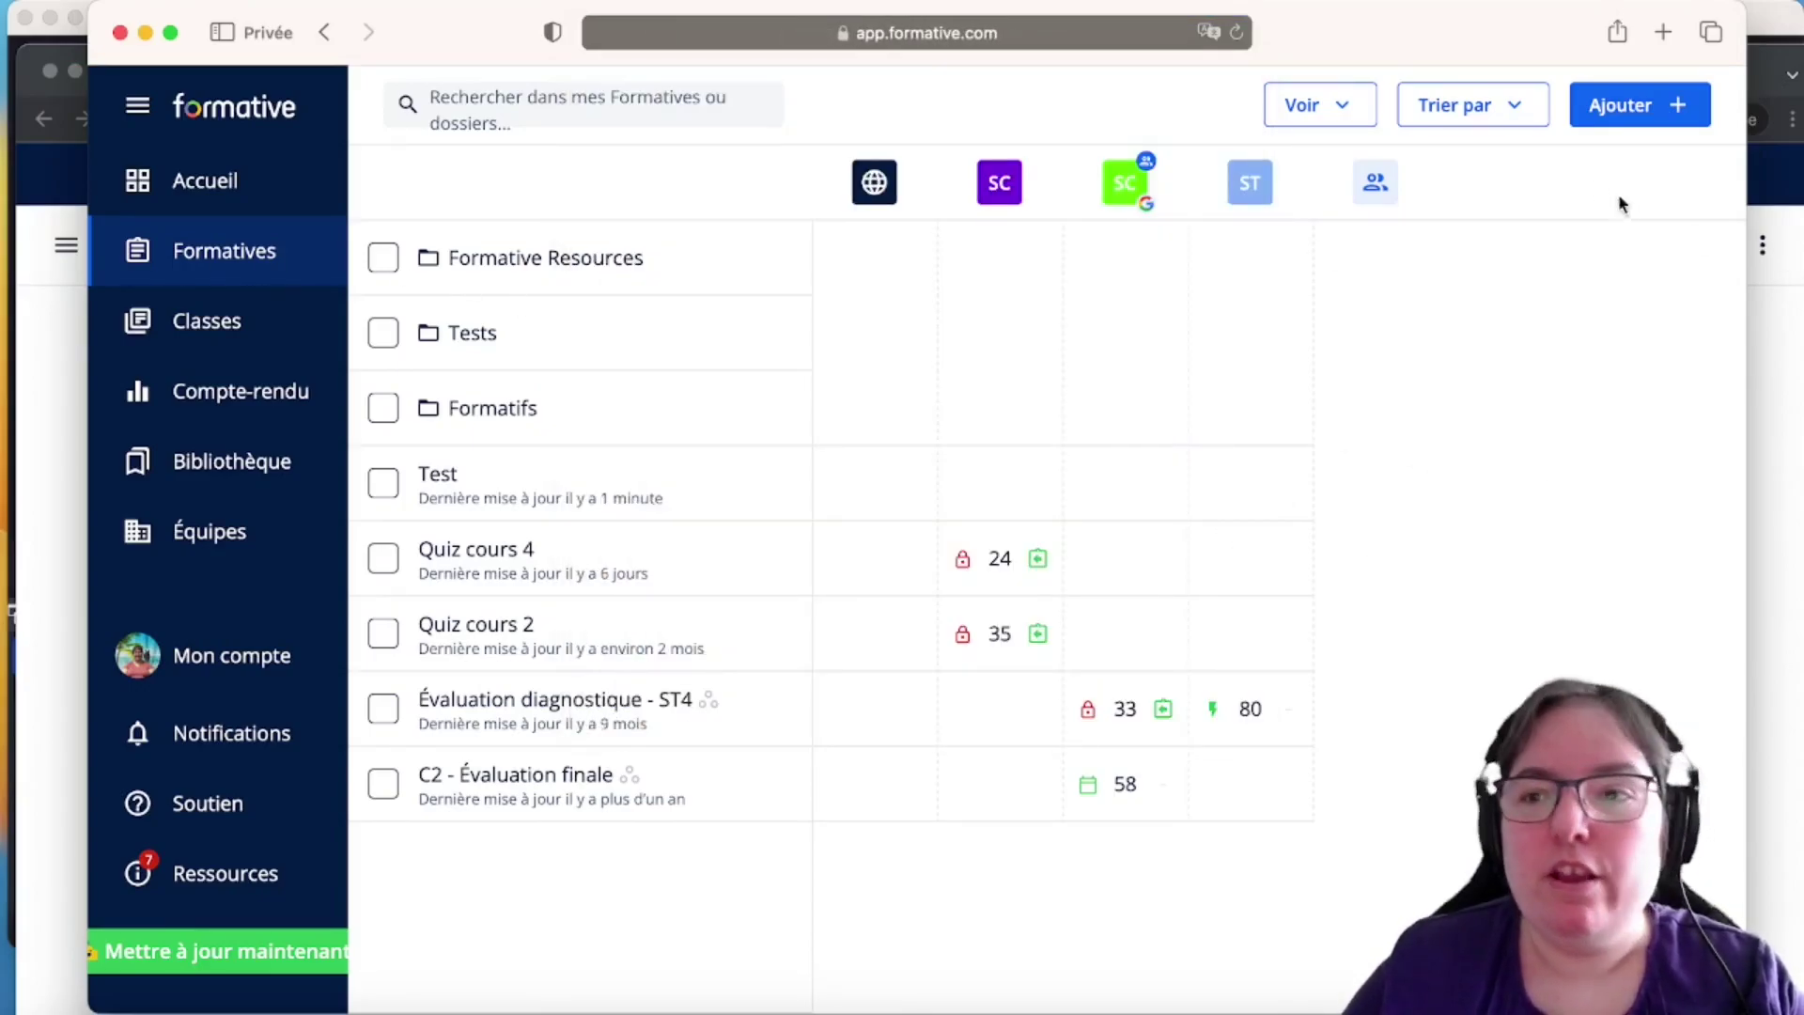
left_click(1614, 107)
left_click(1516, 584)
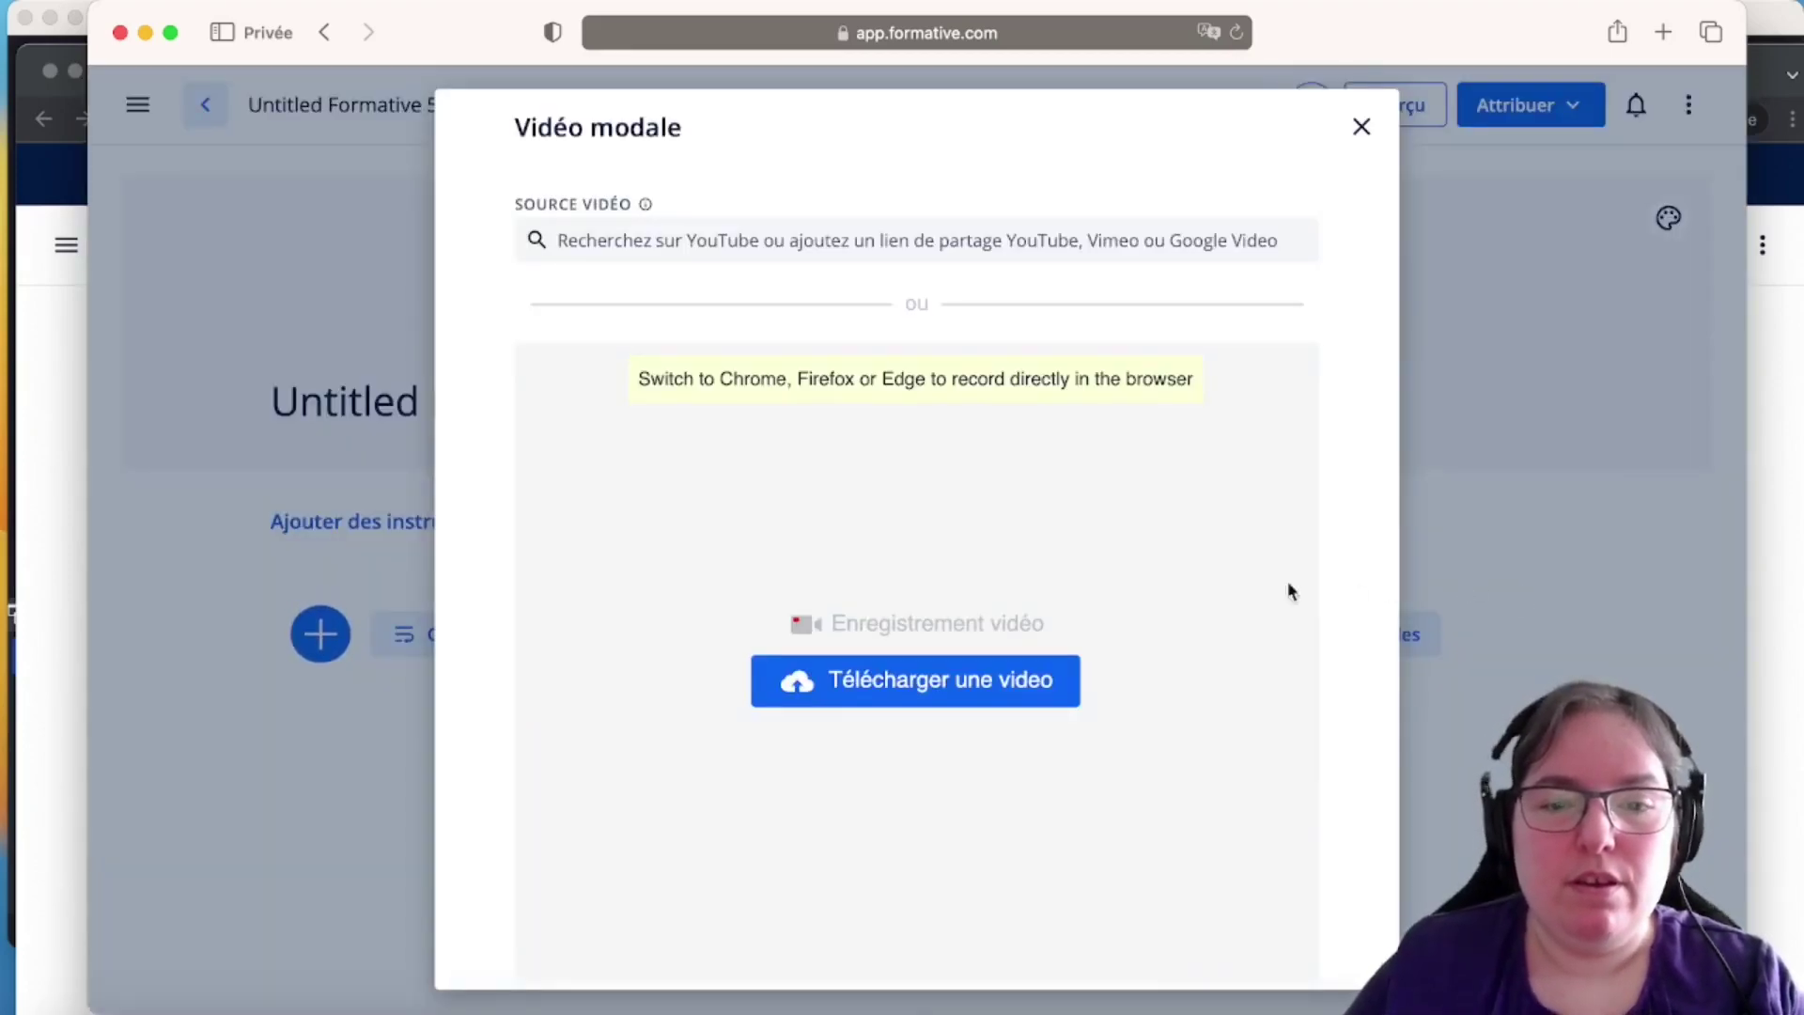
Search for OBS and insert the video "OBS Studio - Tutorial for Beginners in 7 MINUTES! [ COMPLETE ]"
scroll(925, 695, "down", 1)
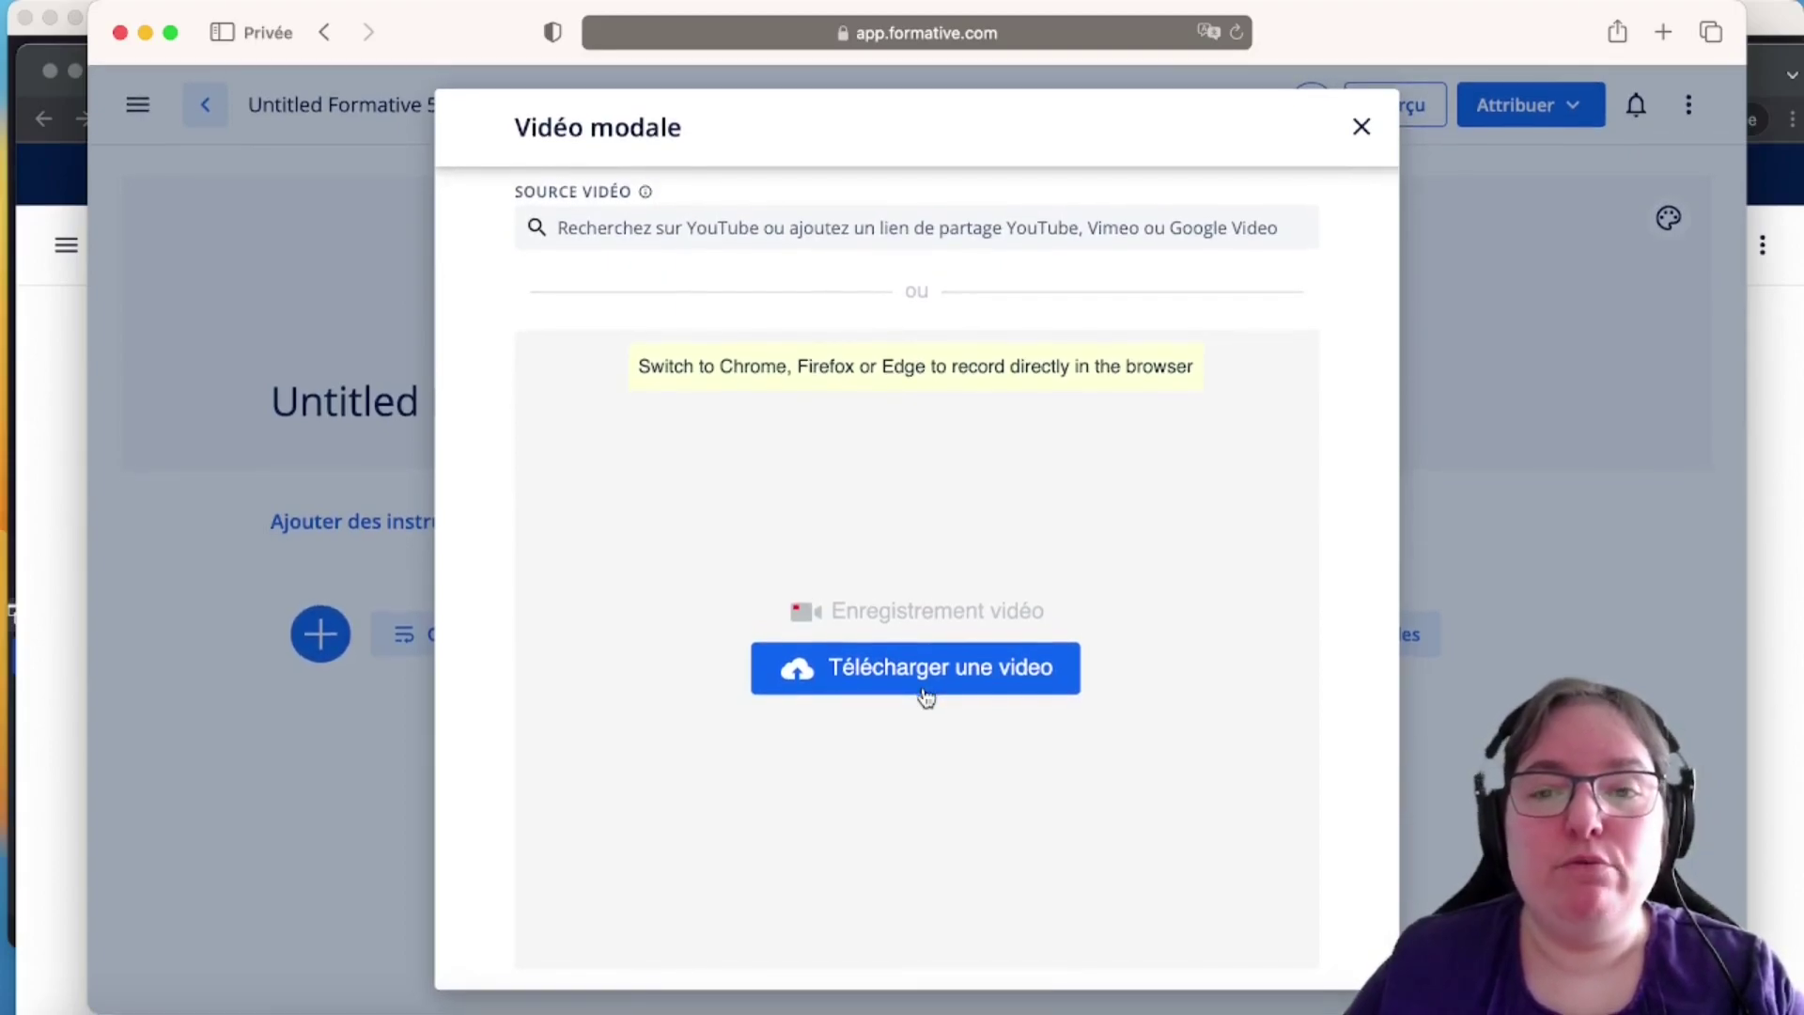
left_click(759, 225)
type("OBS")
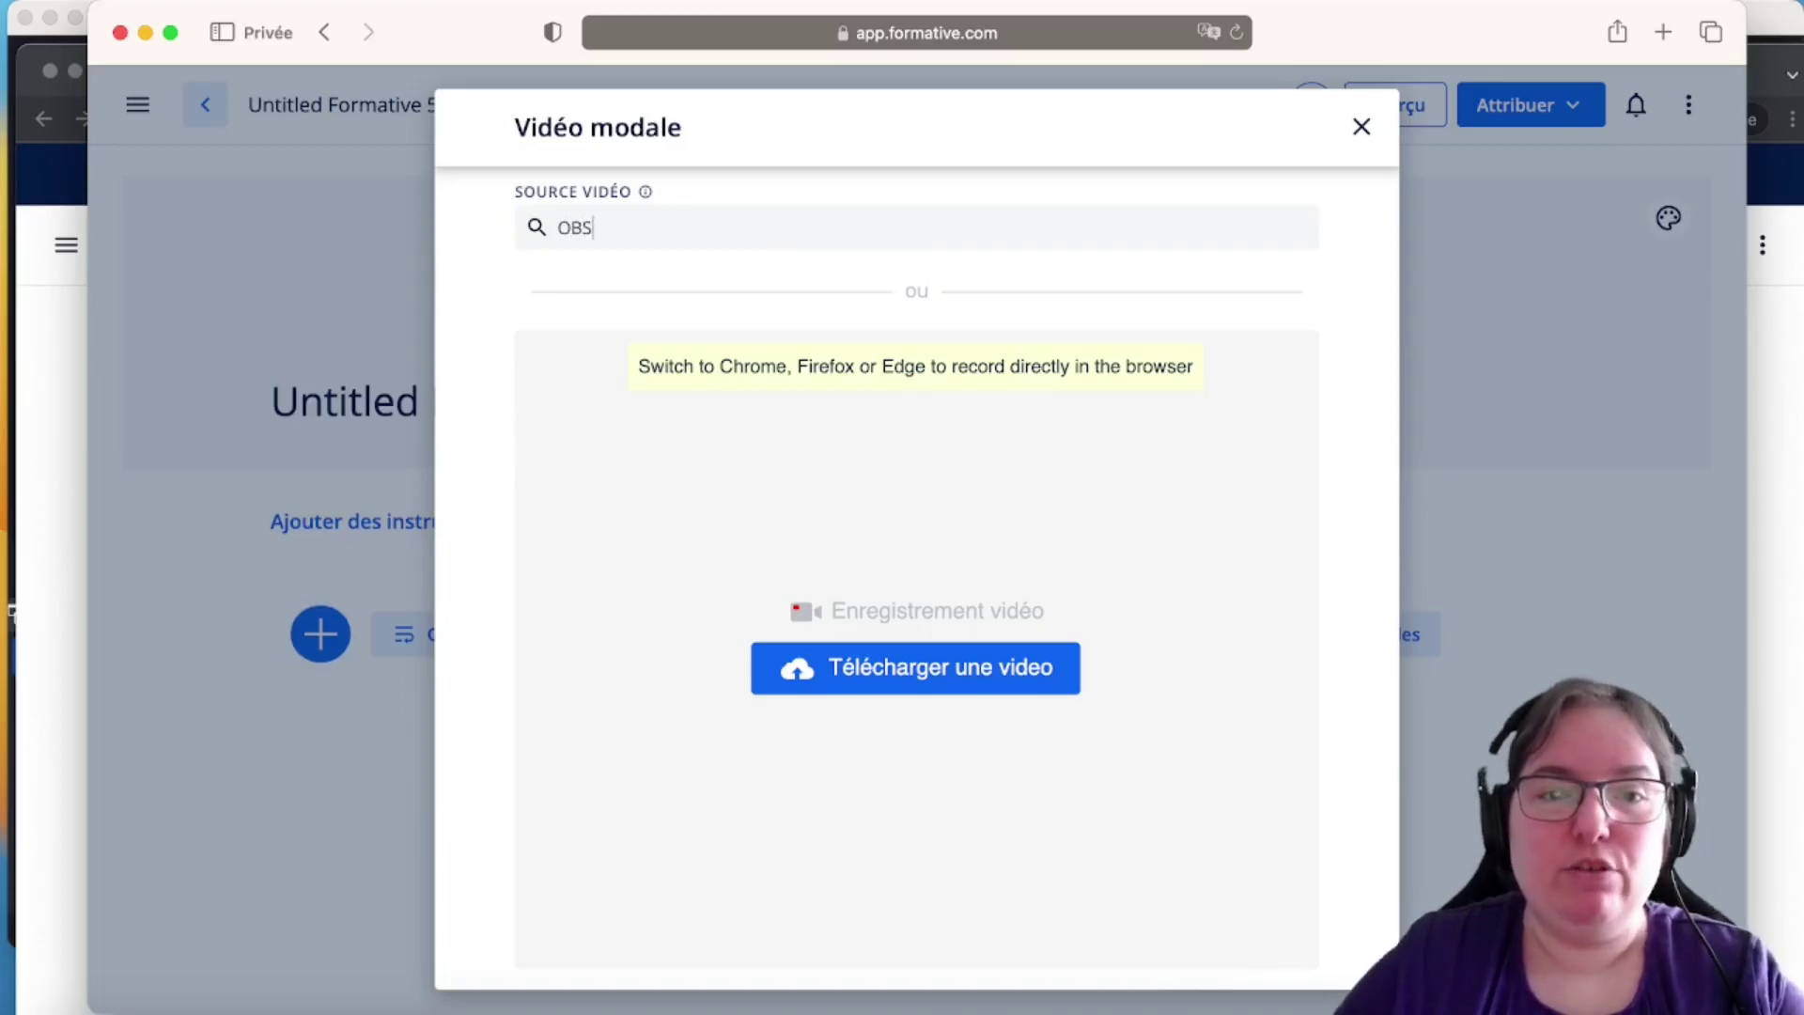
key("Return")
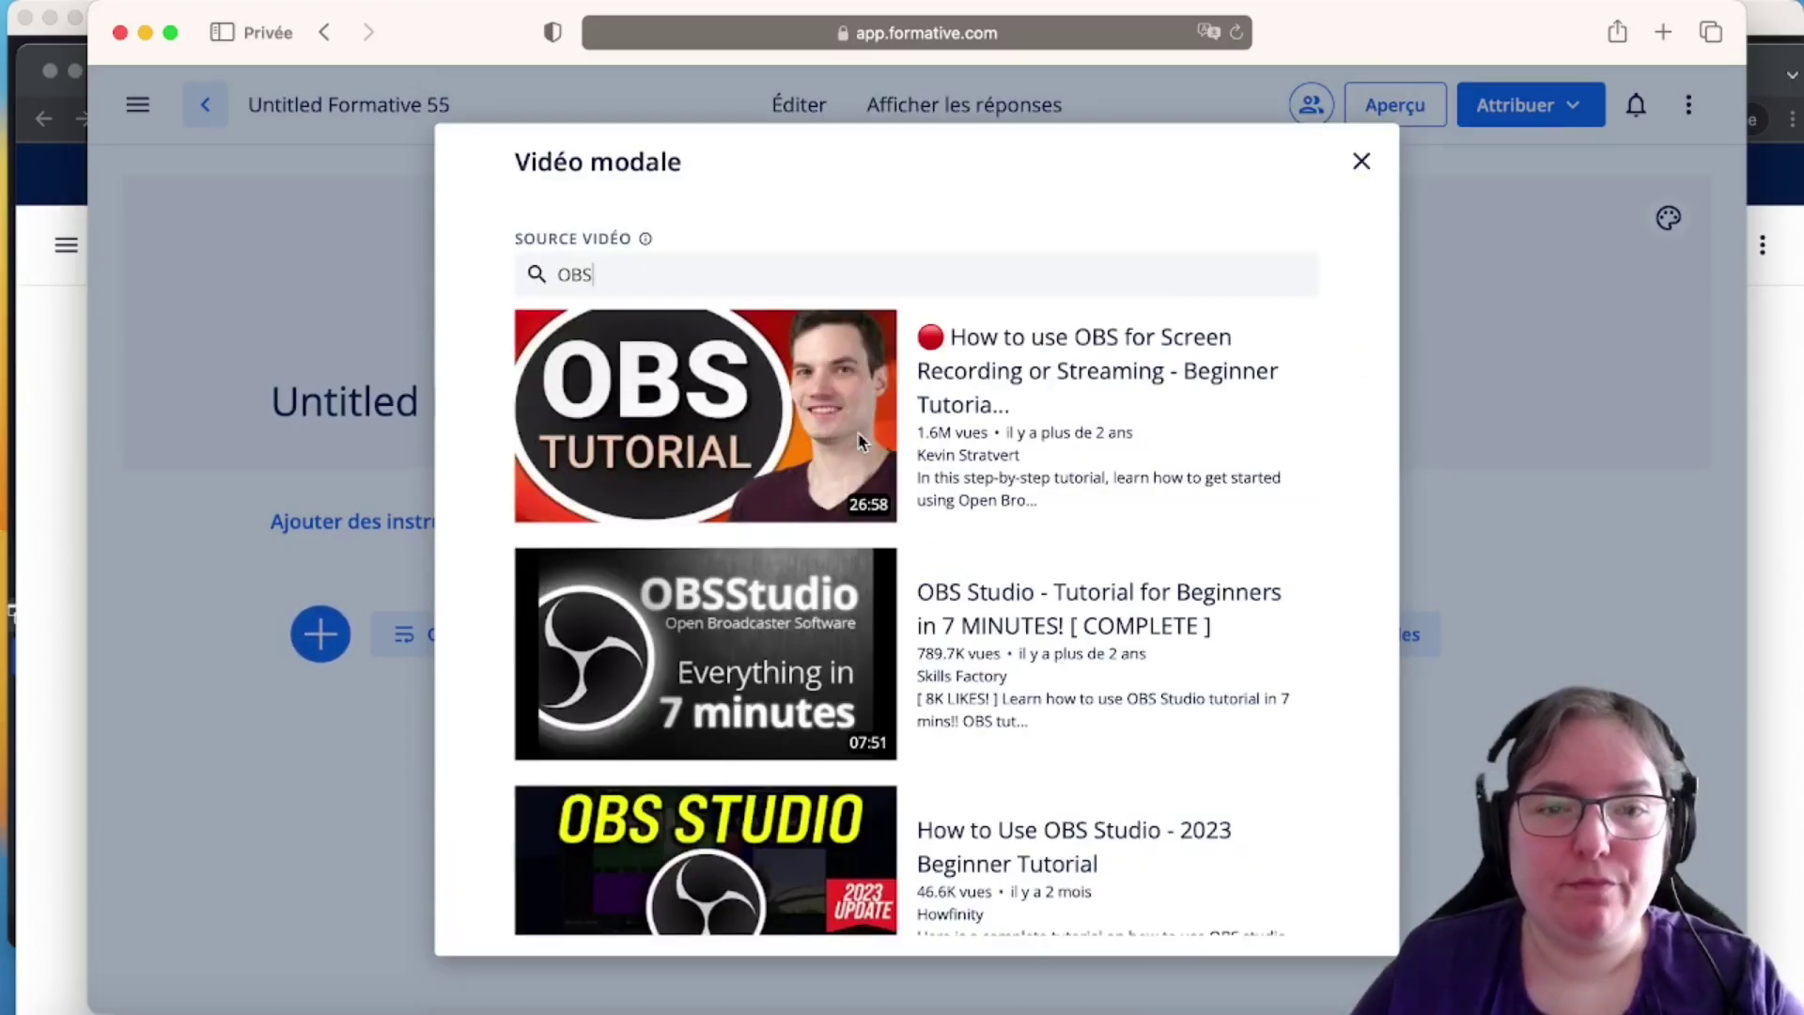
left_click(738, 663)
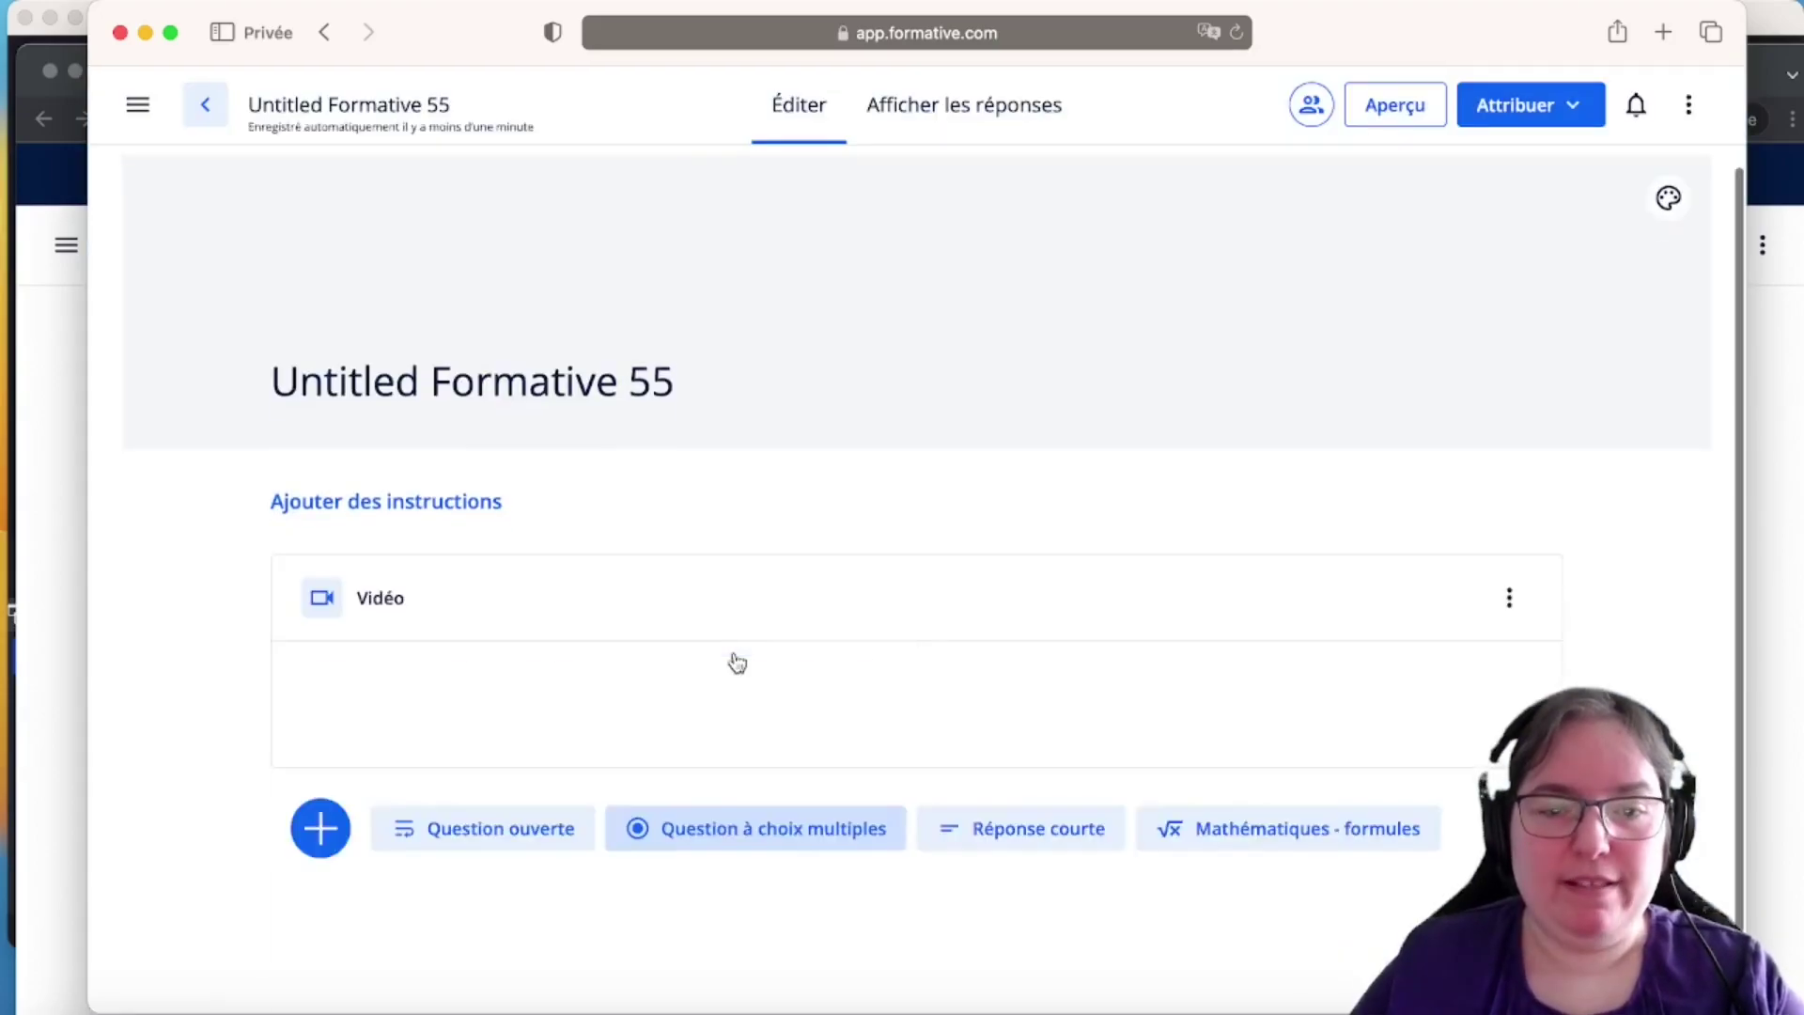
Move the video to 01:00, pausing it there, and turn on the skip prevention option (Empêcher de sauter)
scroll(738, 663, "down", 3)
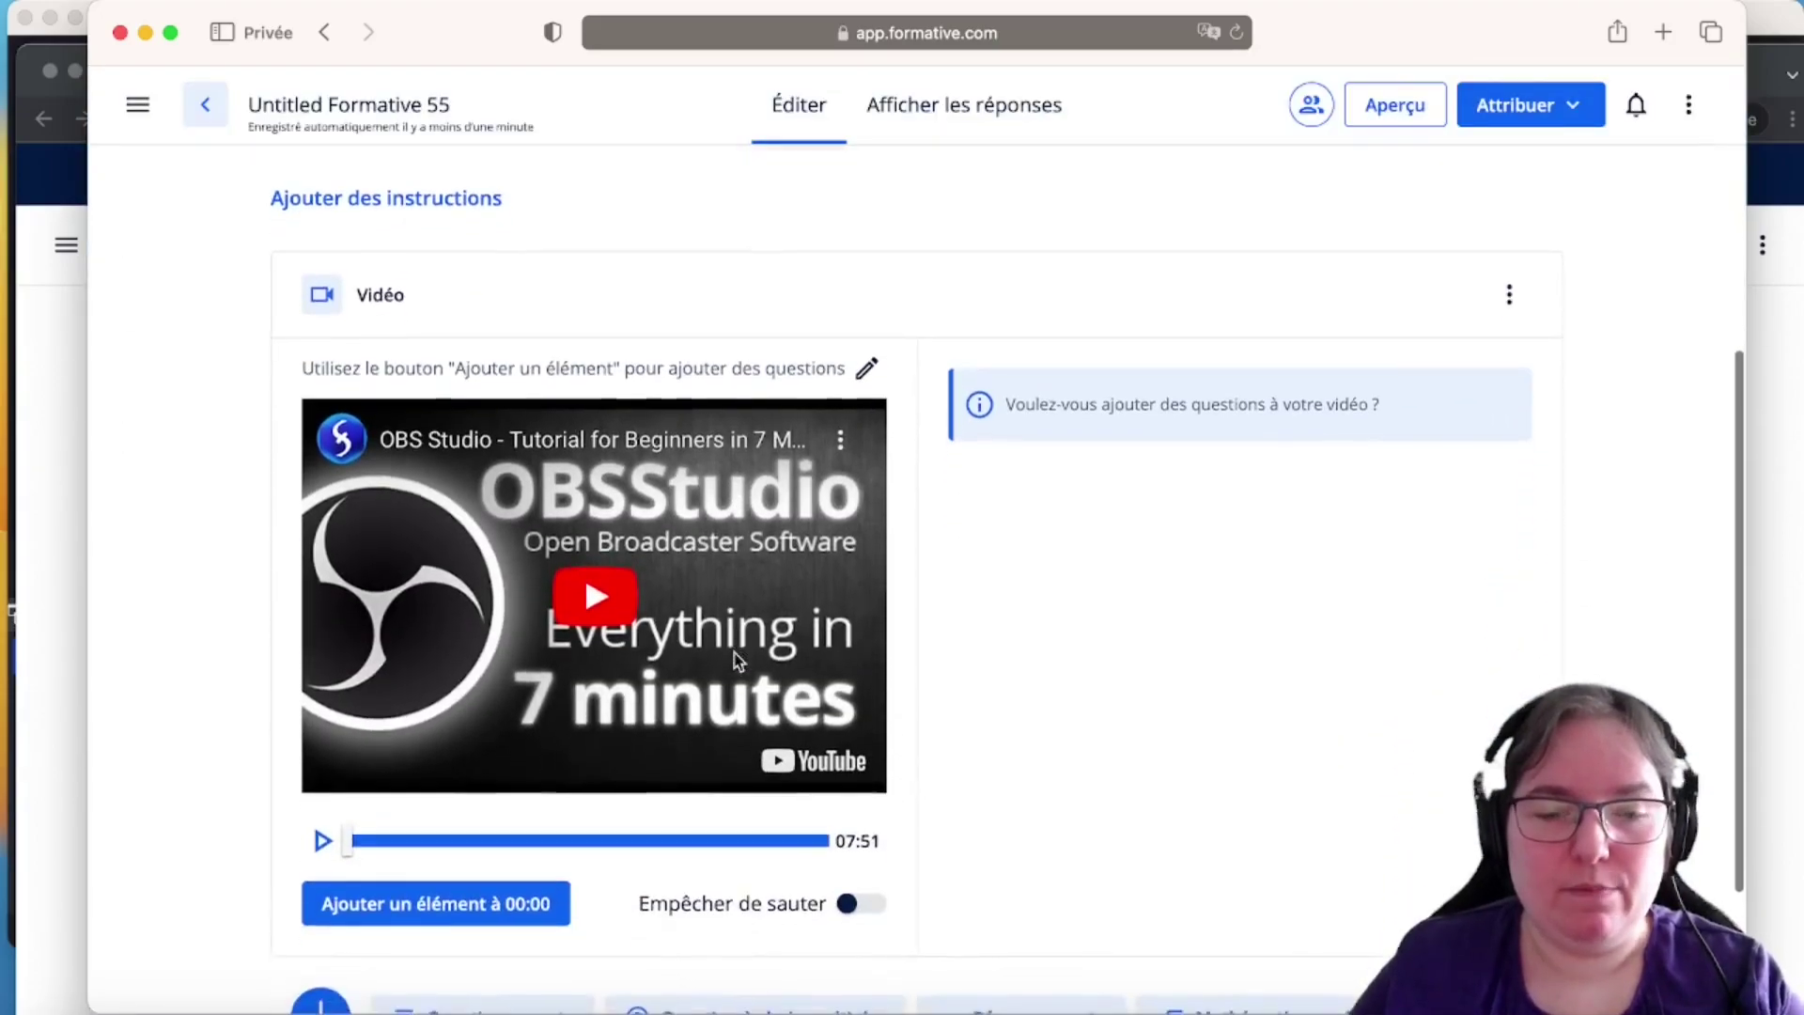
scroll(737, 663, "down", 1)
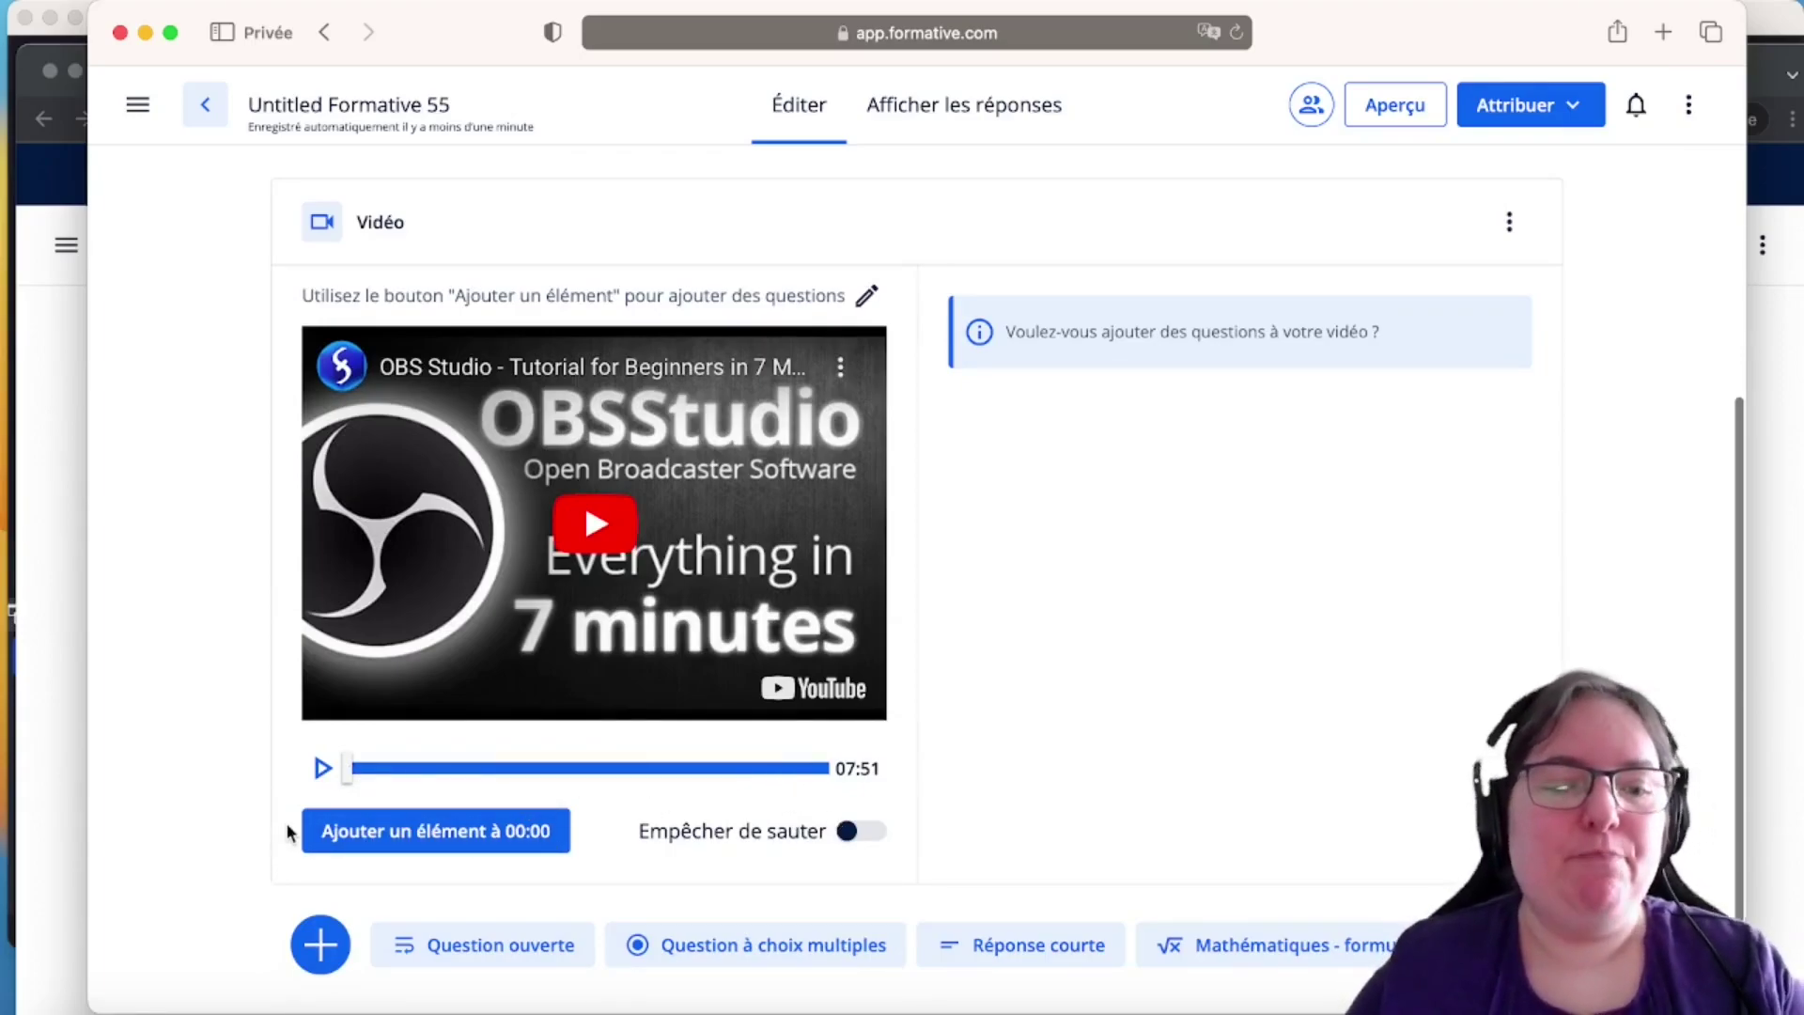
left_click_drag(356, 779, 396, 770)
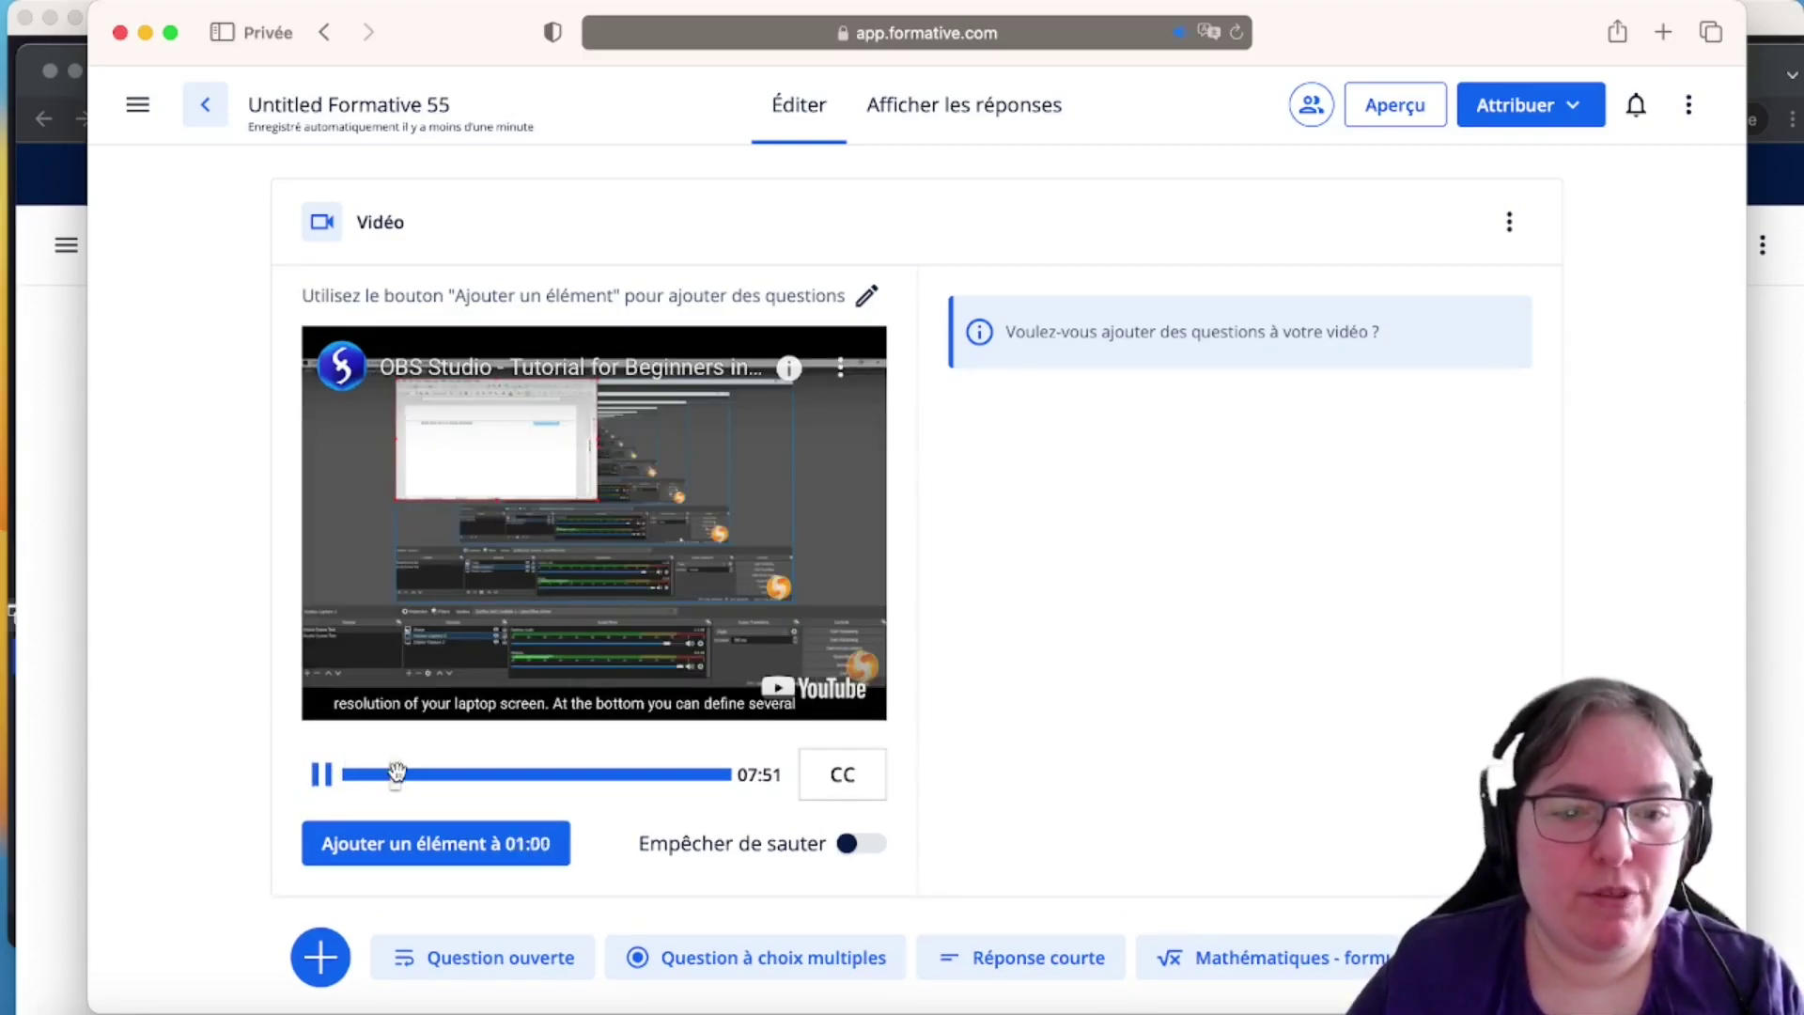
left_click(322, 774)
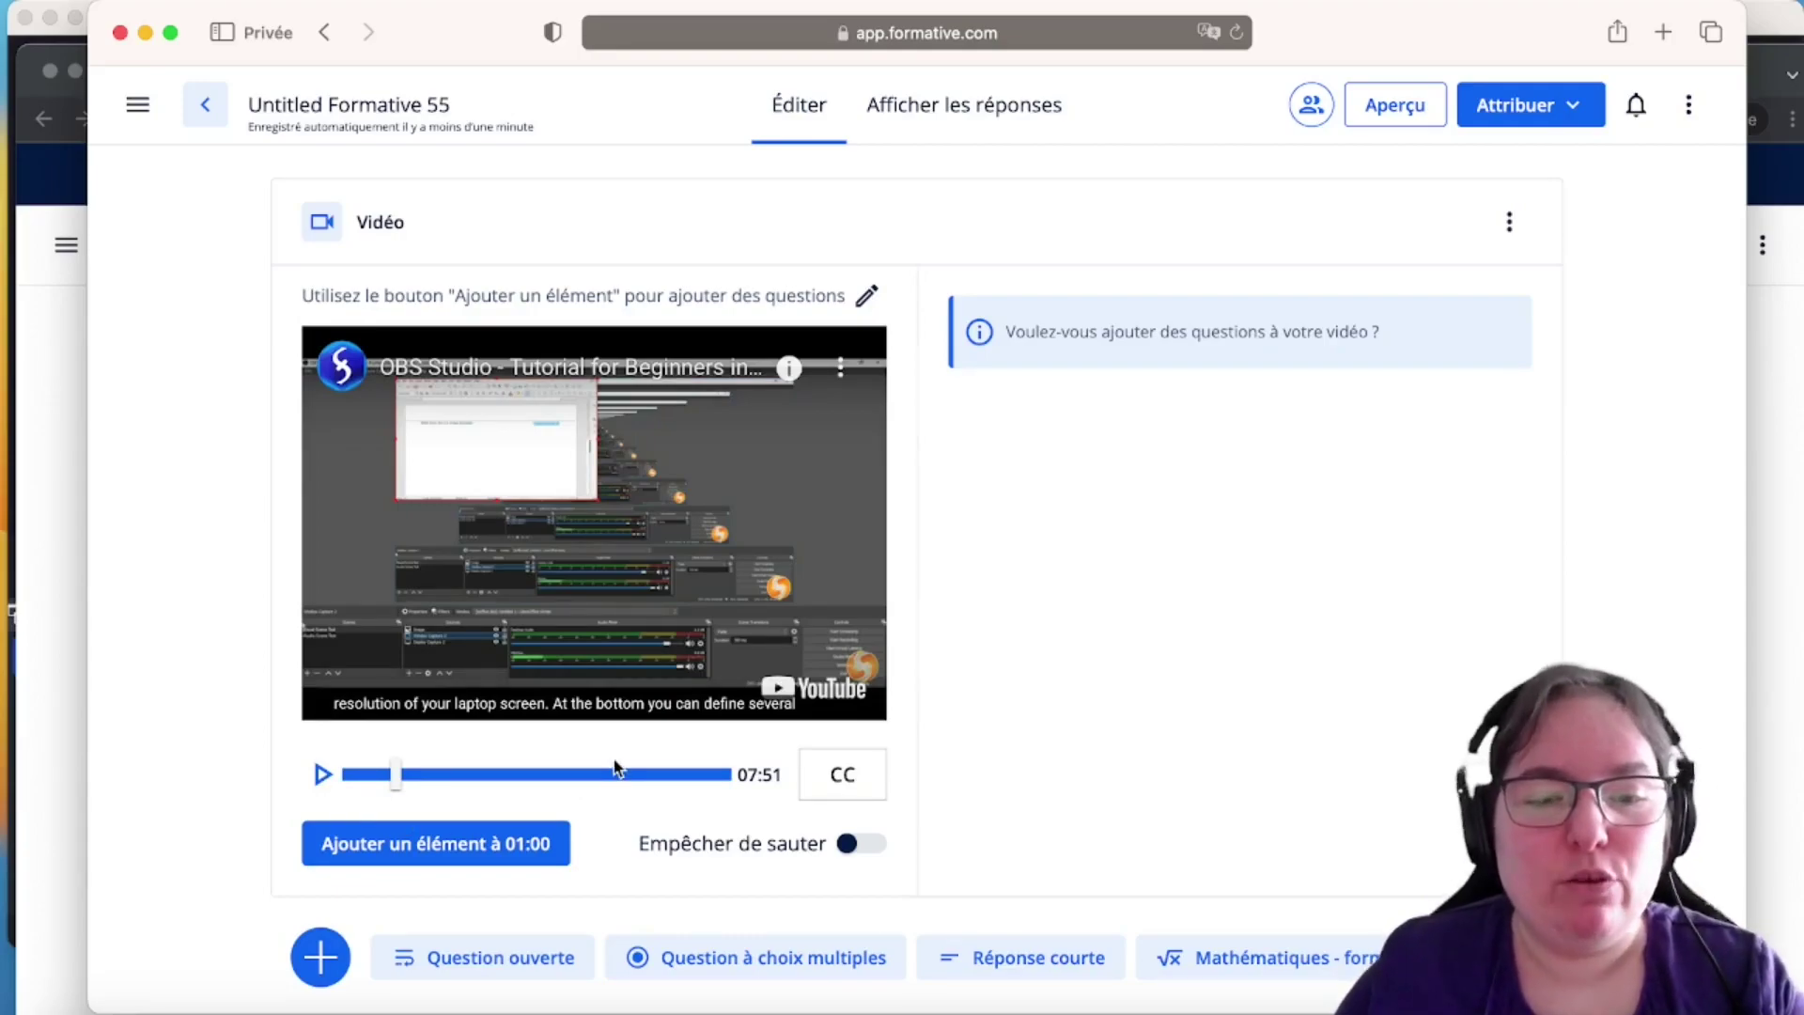
left_click(855, 858)
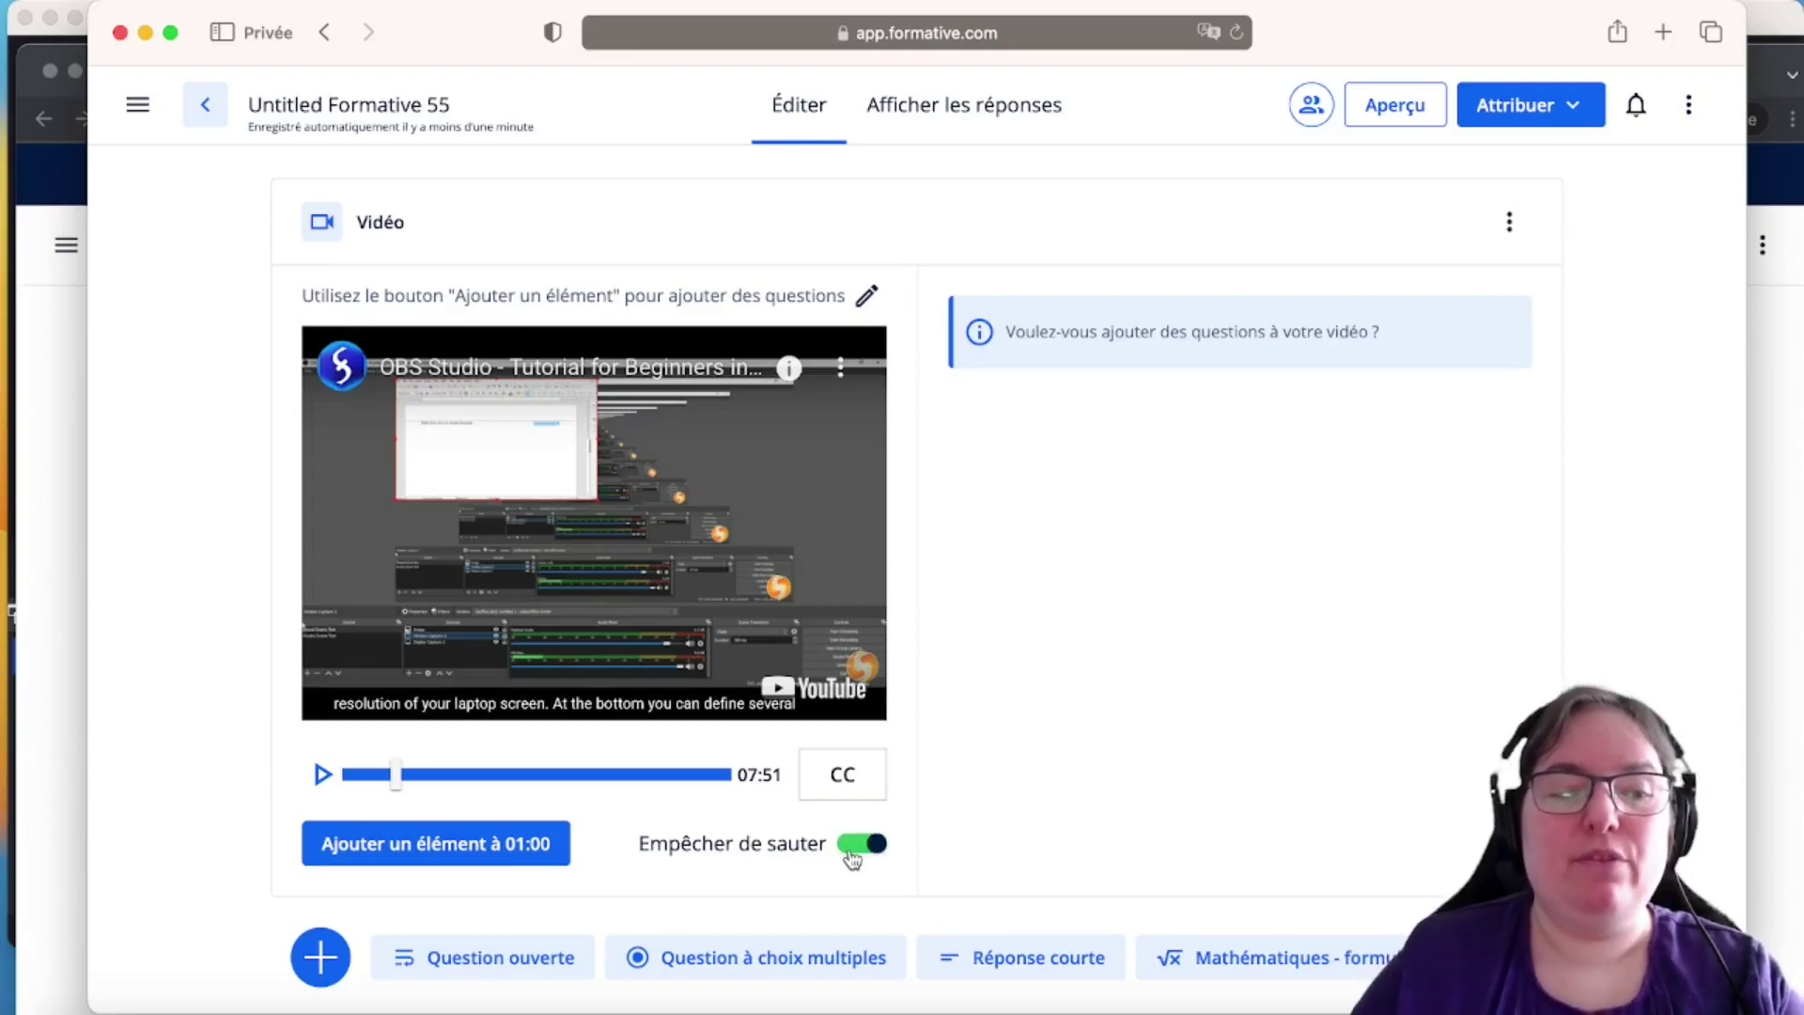
Examine the video block's timestamped element option and the question types offered below it
scroll(852, 859, "down", 1)
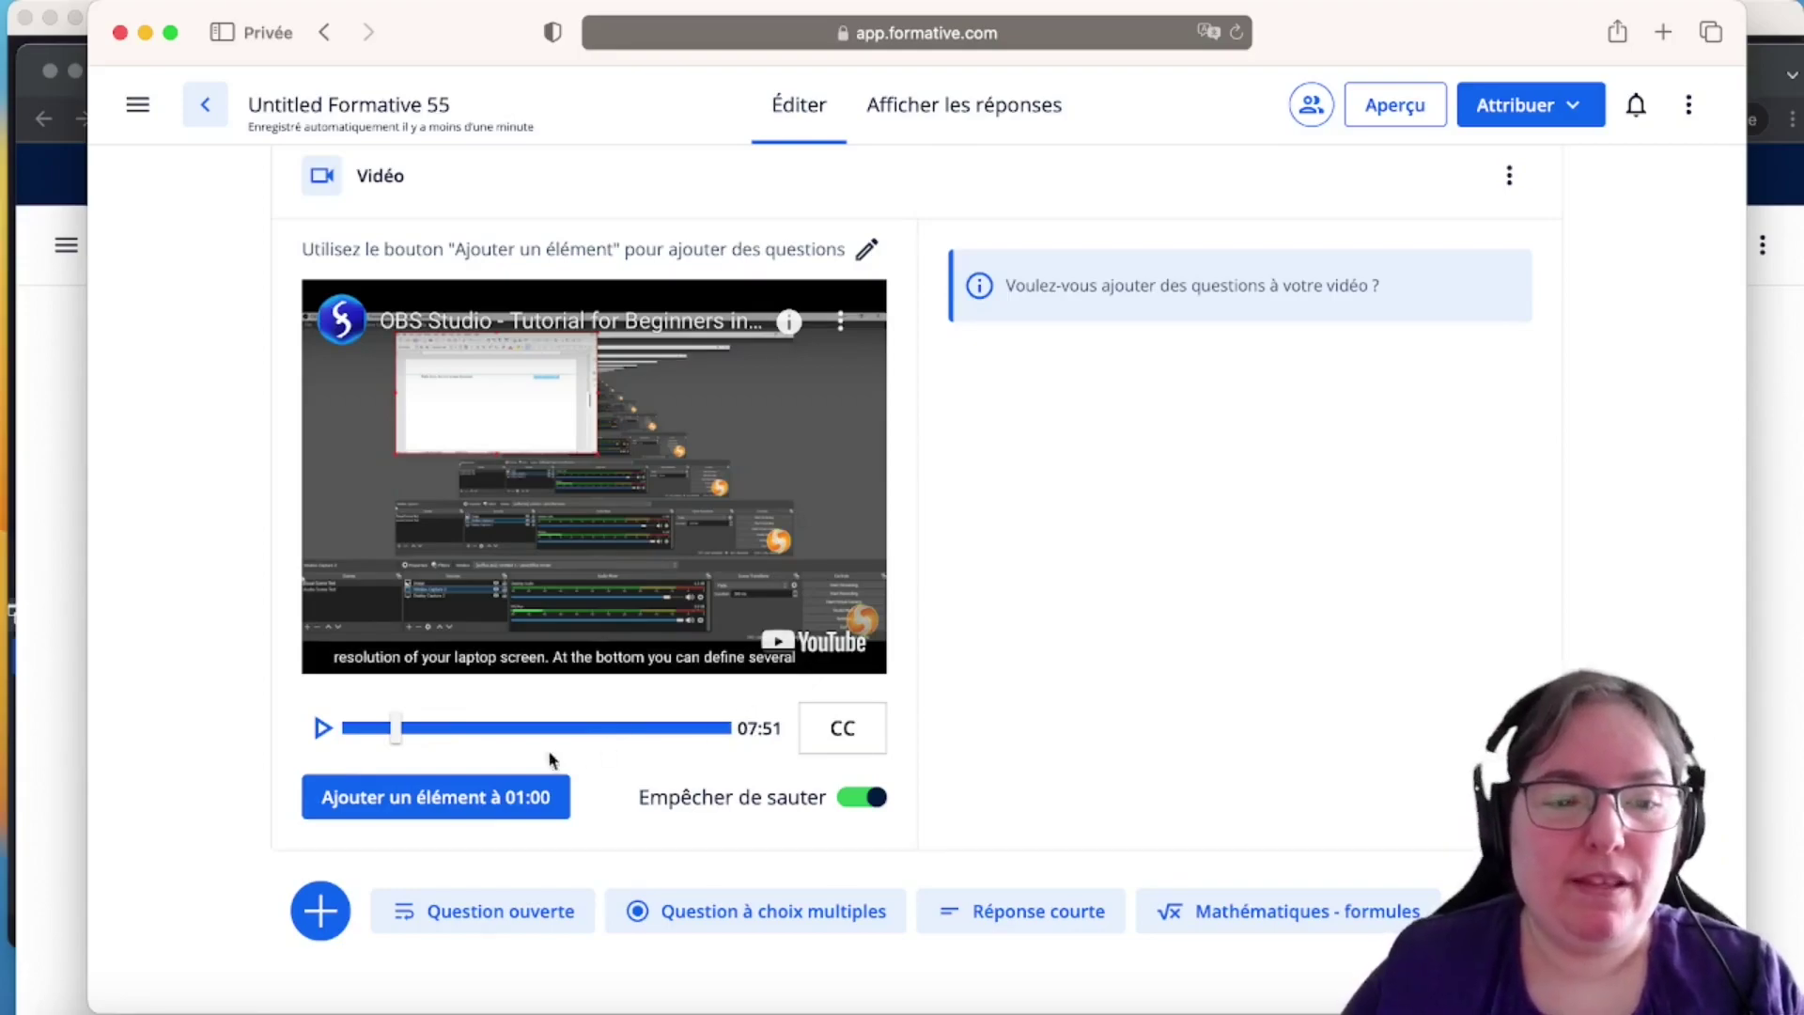
scroll(532, 748, "down", 2)
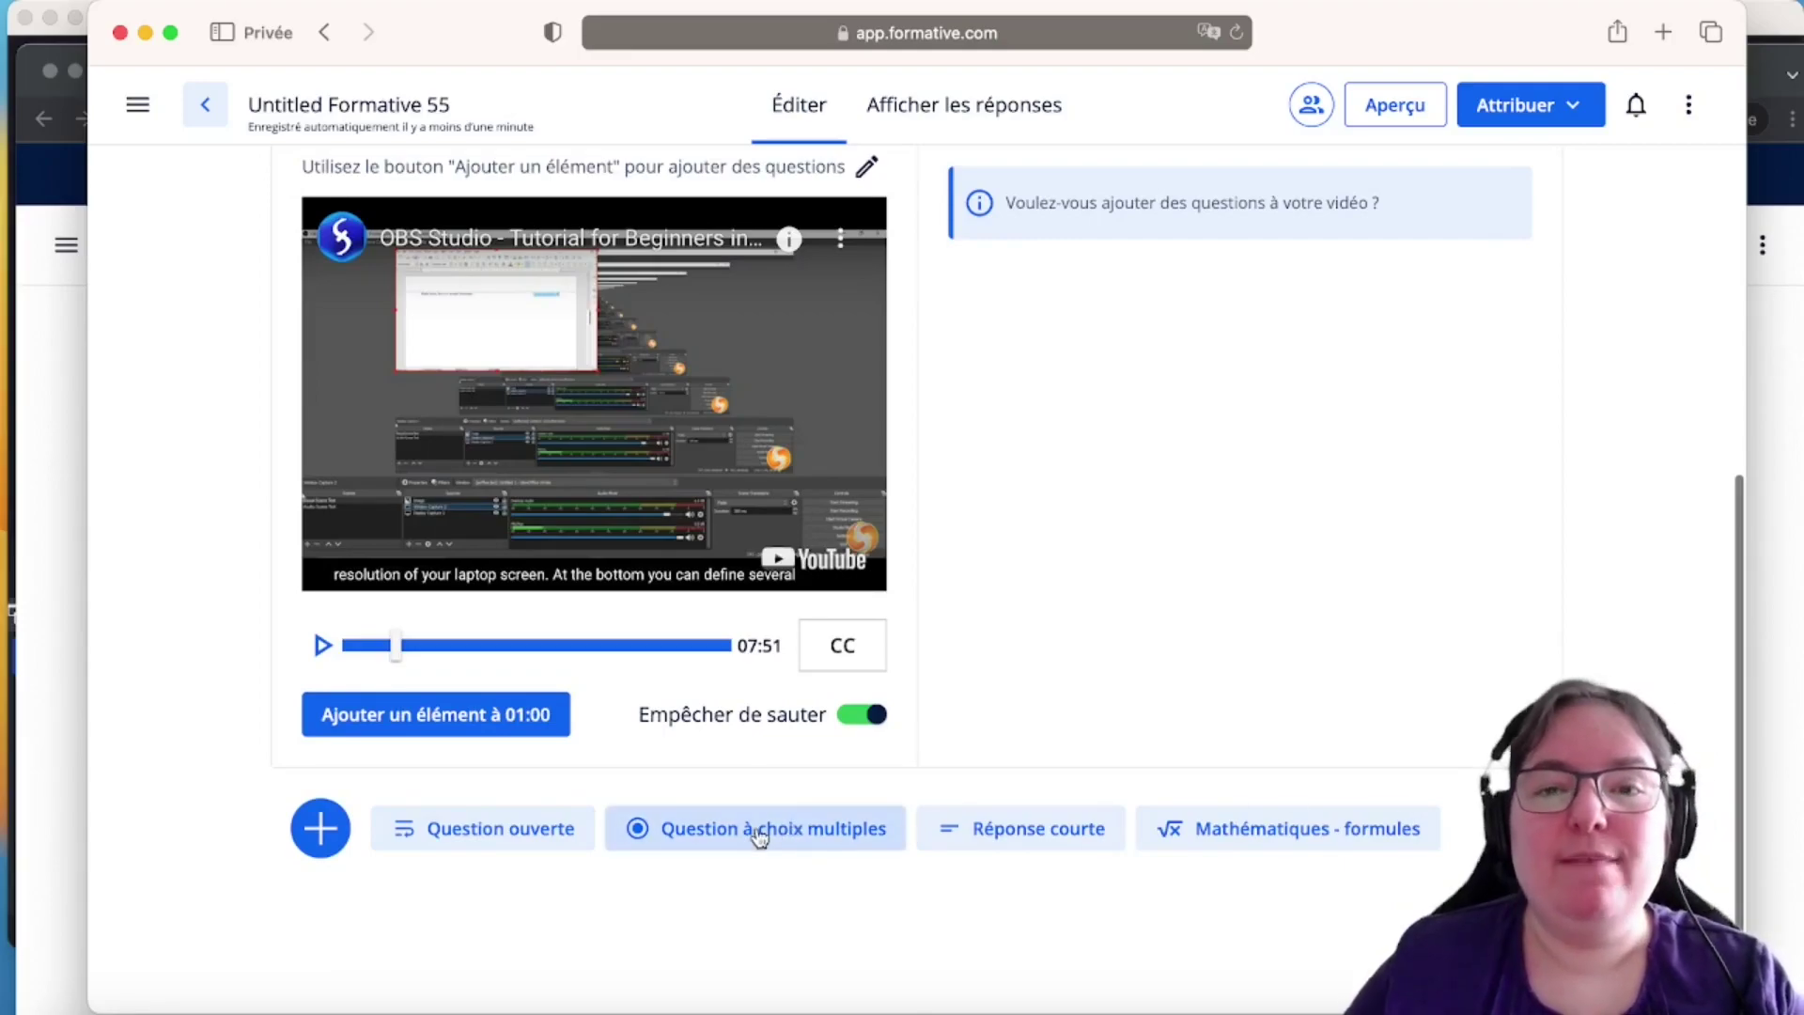
scroll(759, 836, "up", 1)
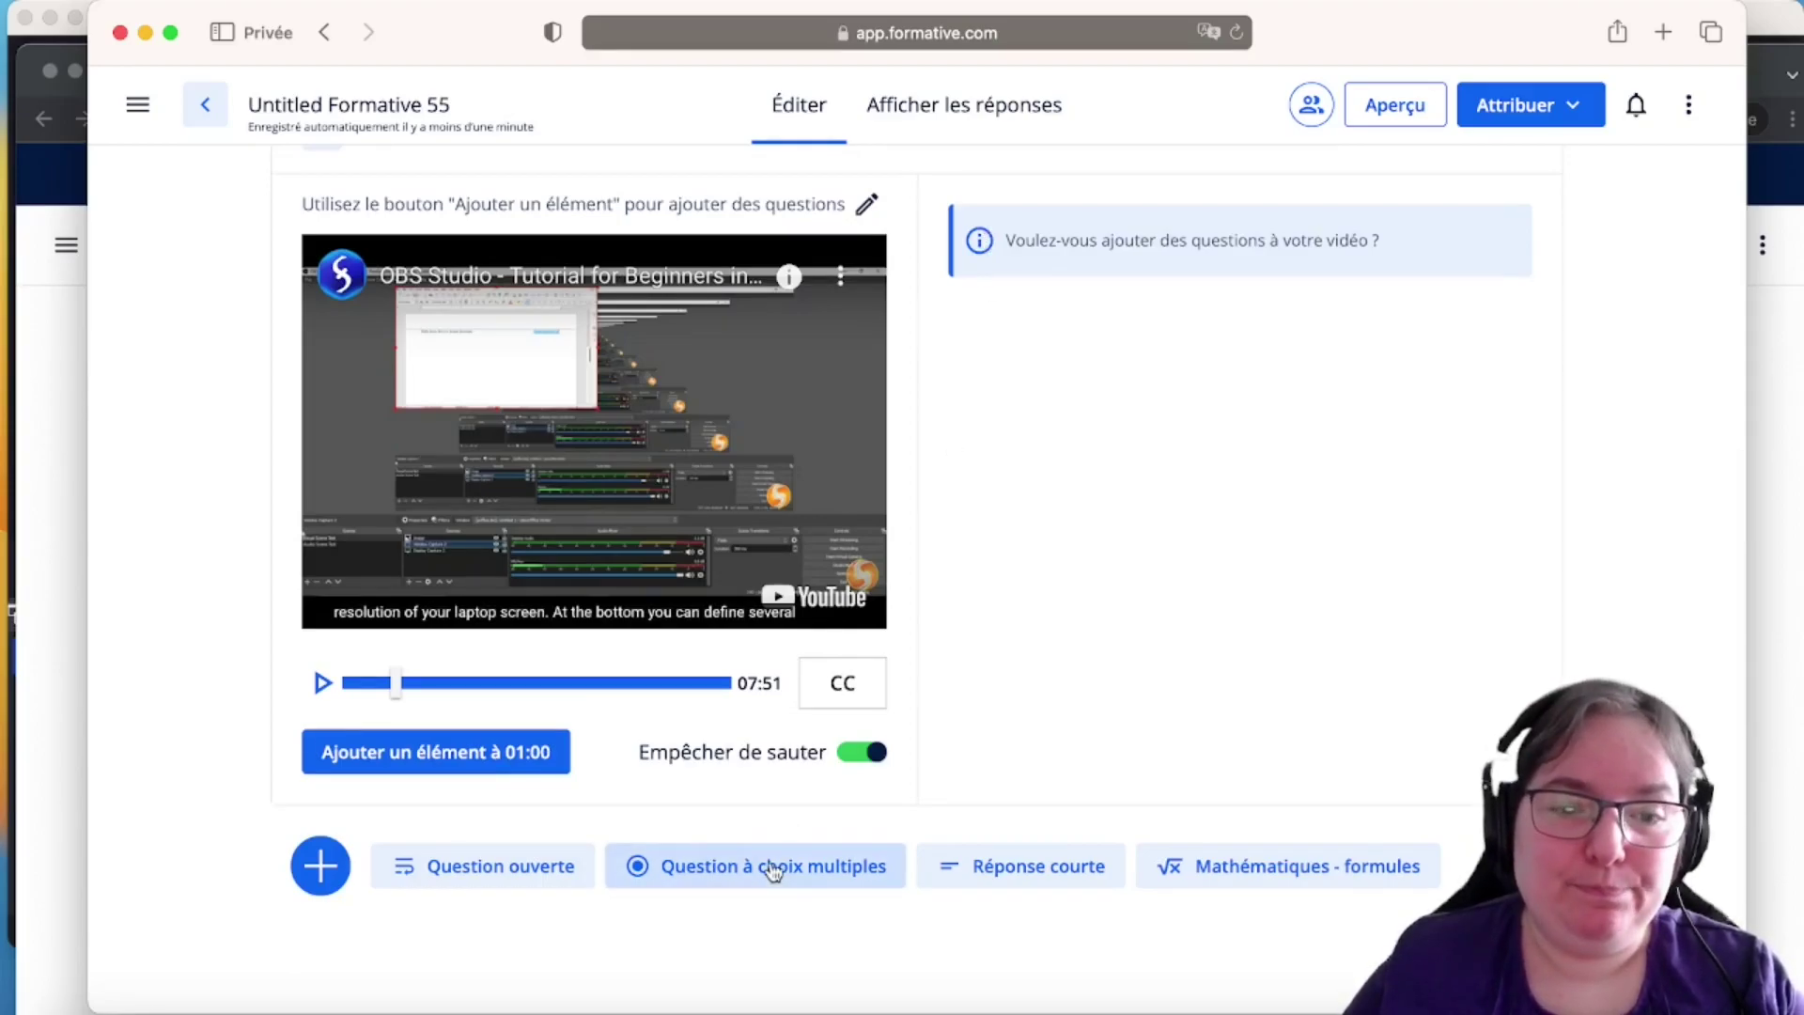
scroll(1118, 512, "up", 10)
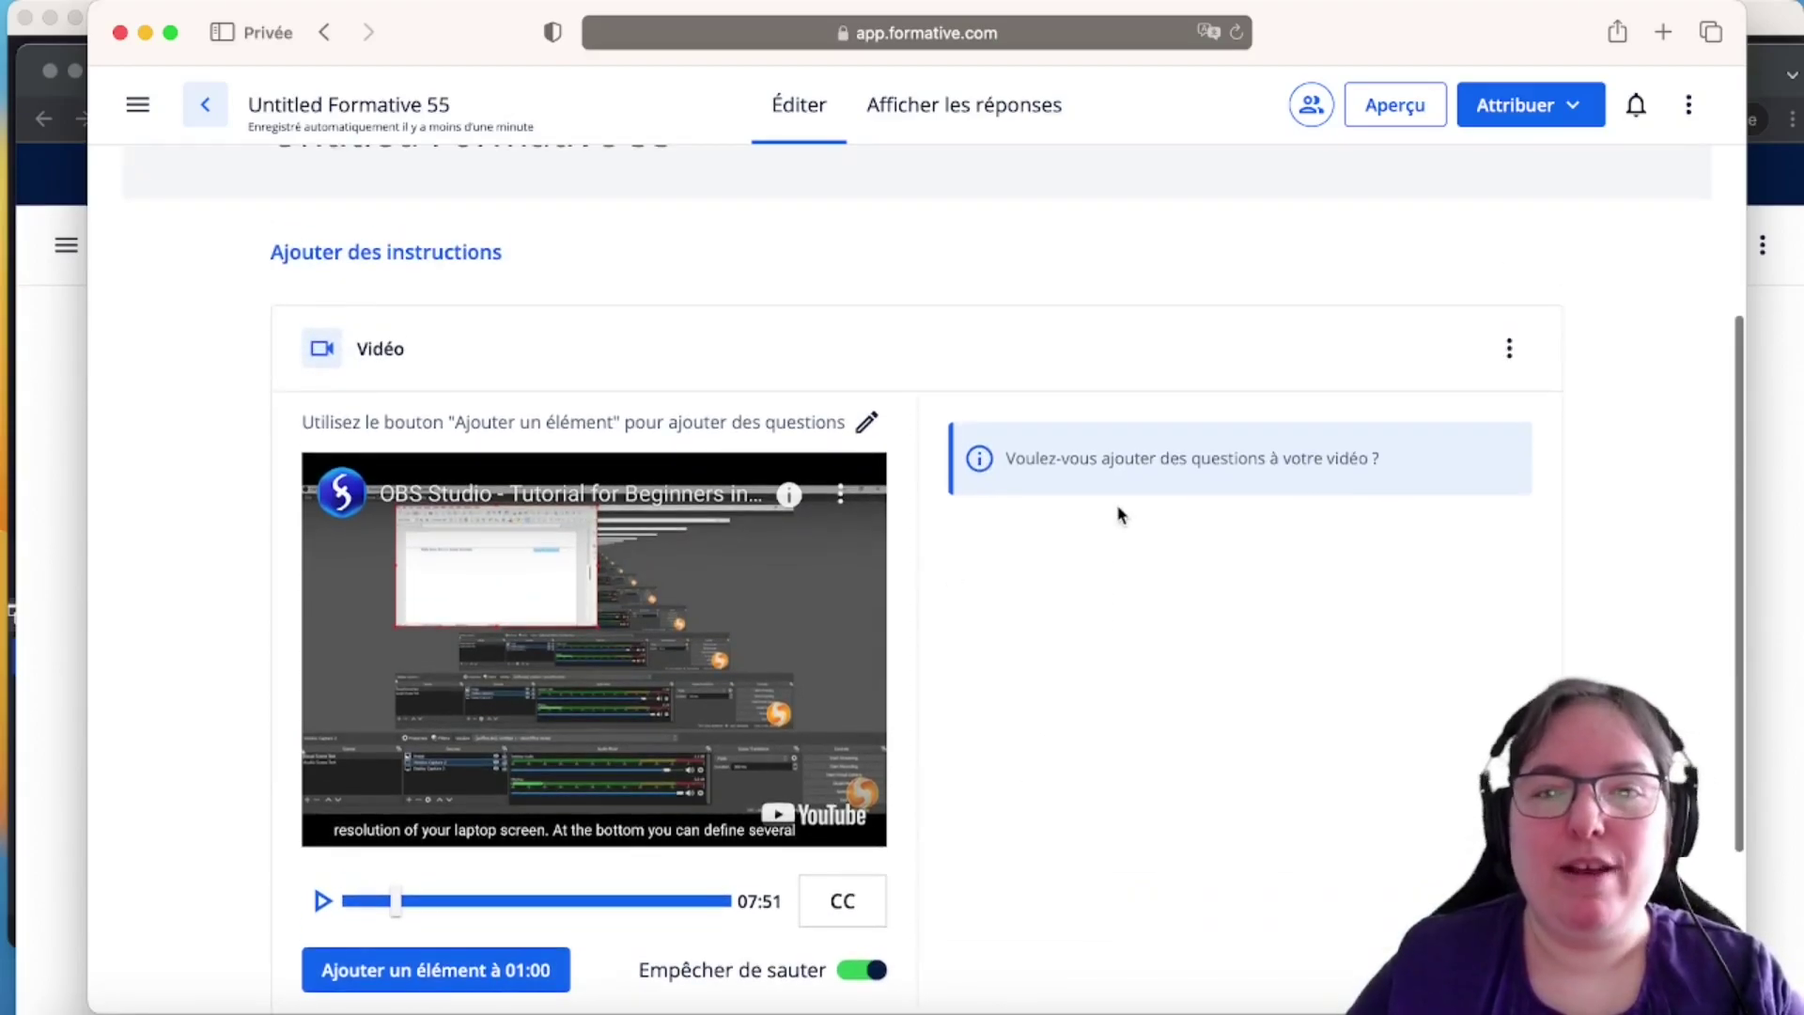
scroll(1120, 514, "down", 3)
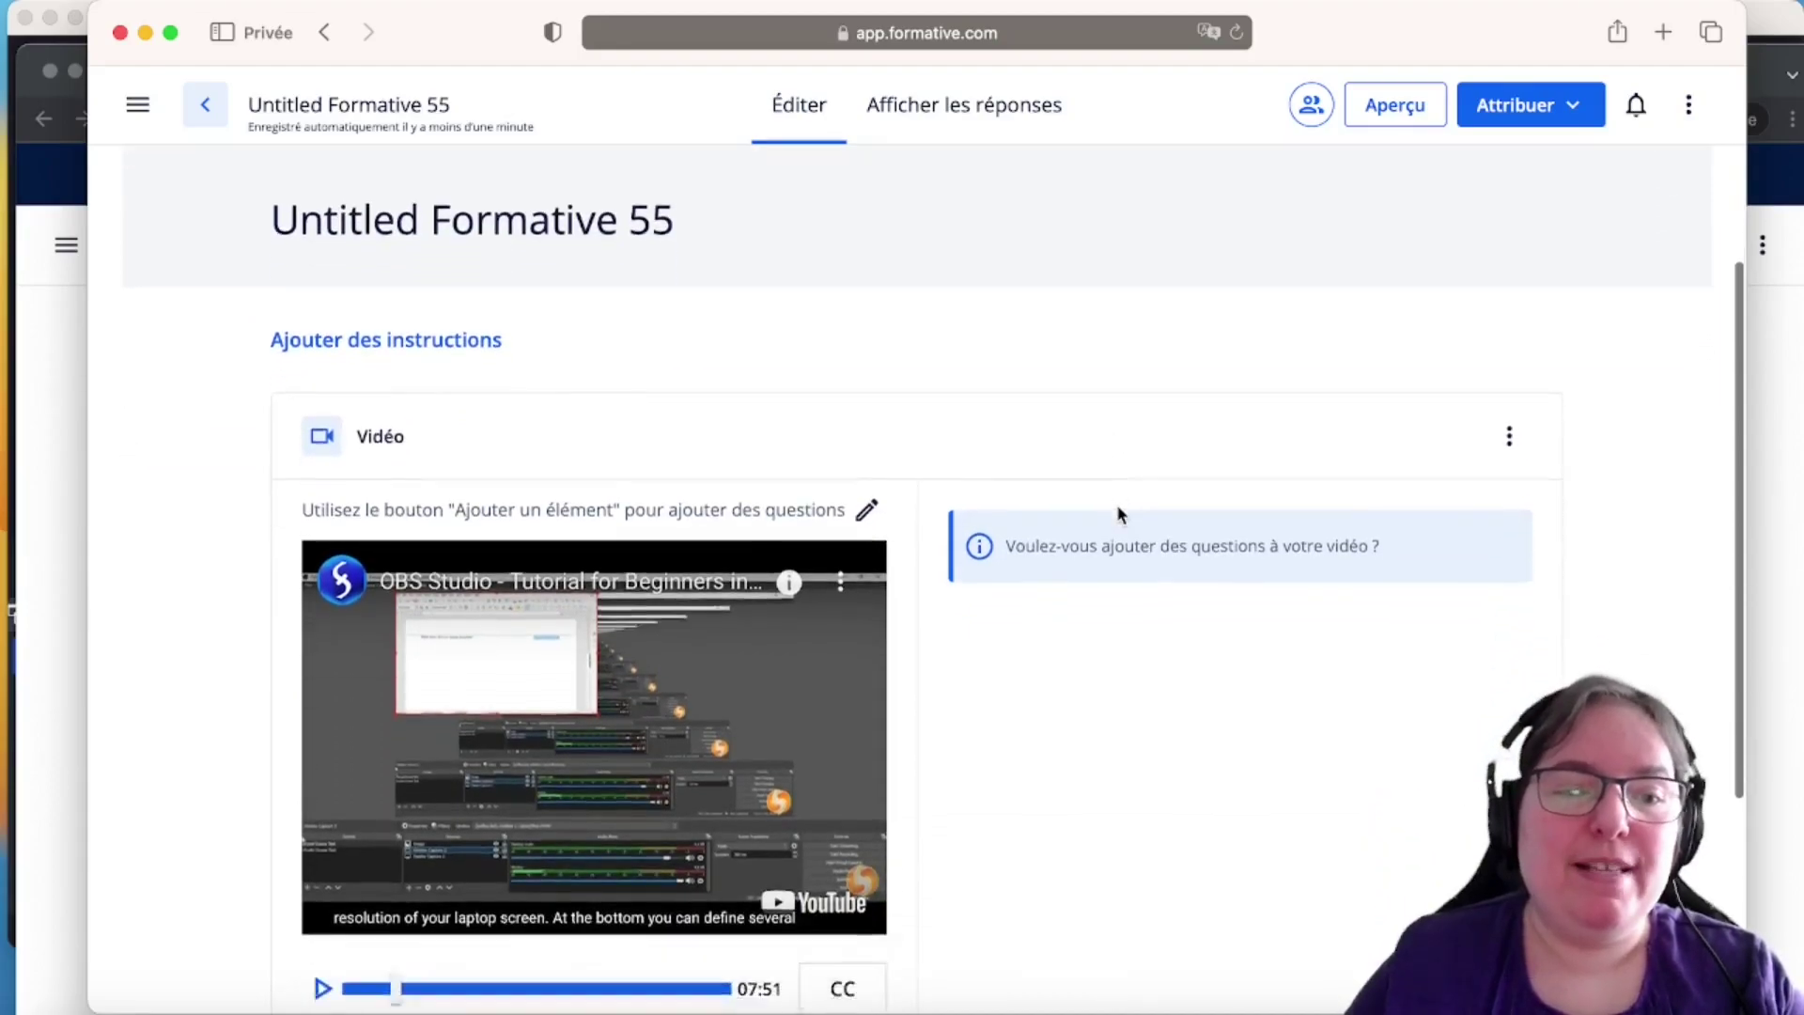
scroll(1118, 514, "down", 1)
scroll(1118, 514, "down", 2)
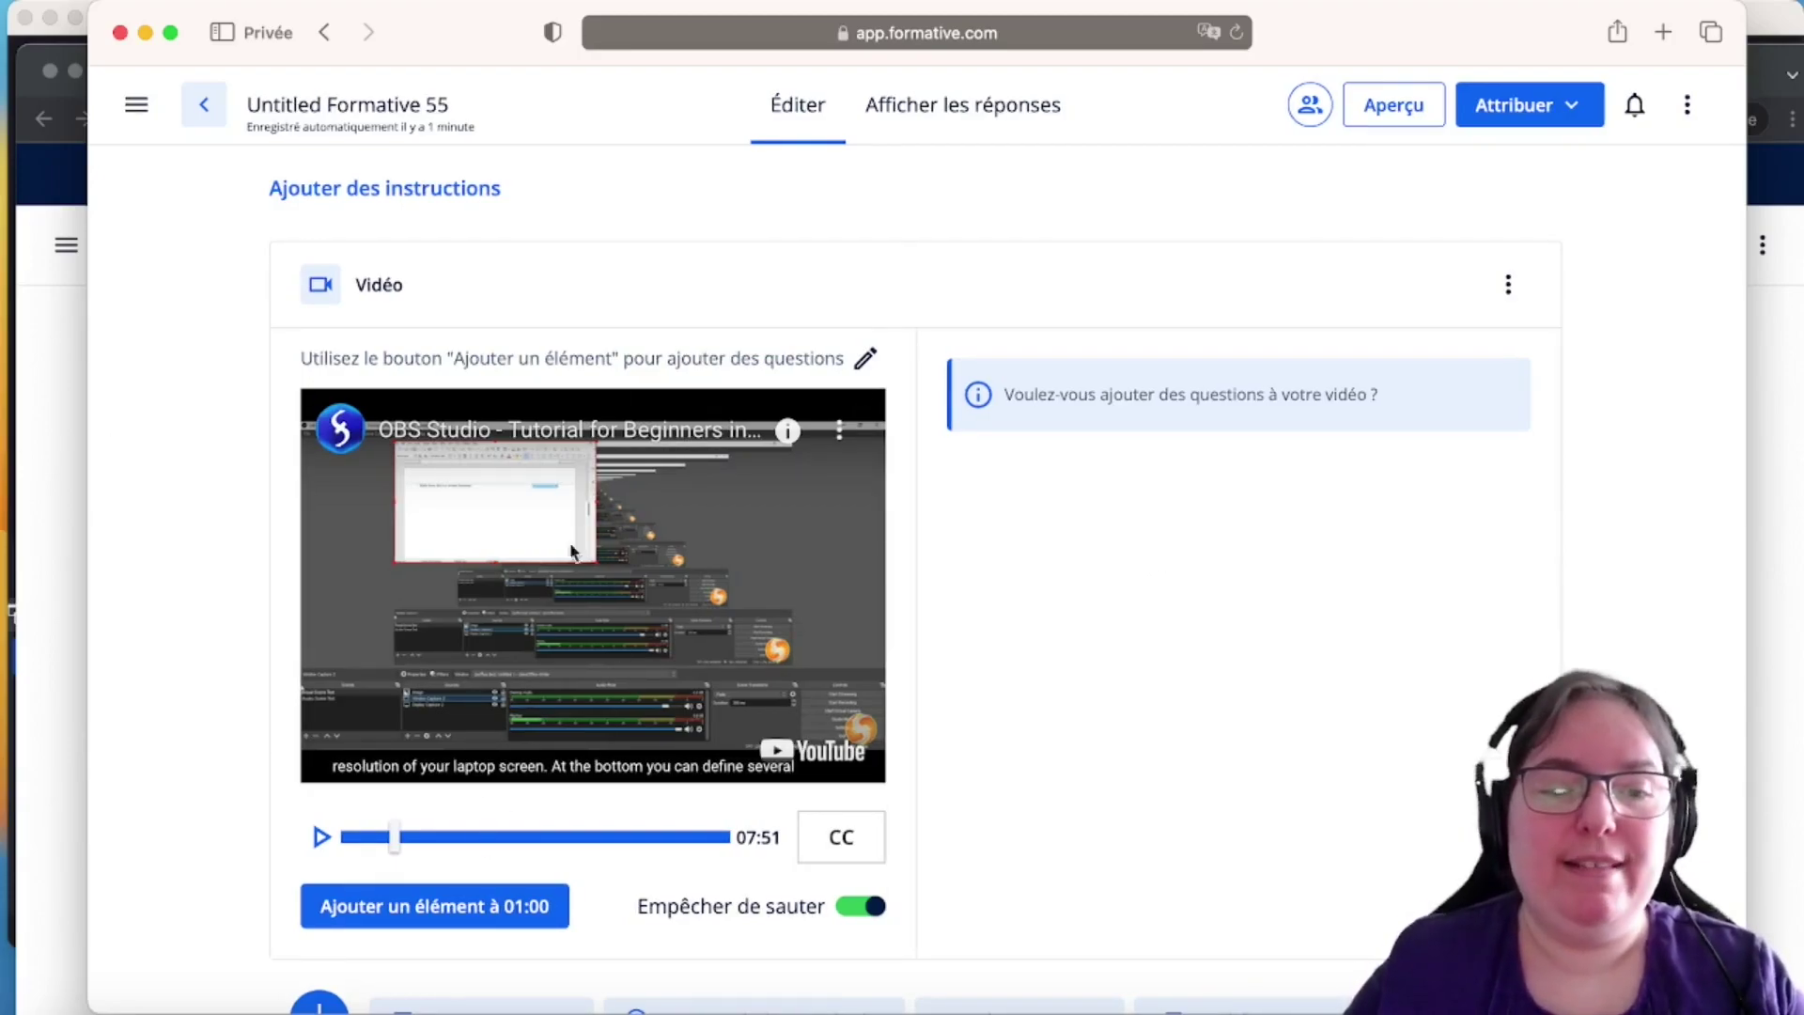
scroll(487, 481, "up", 1)
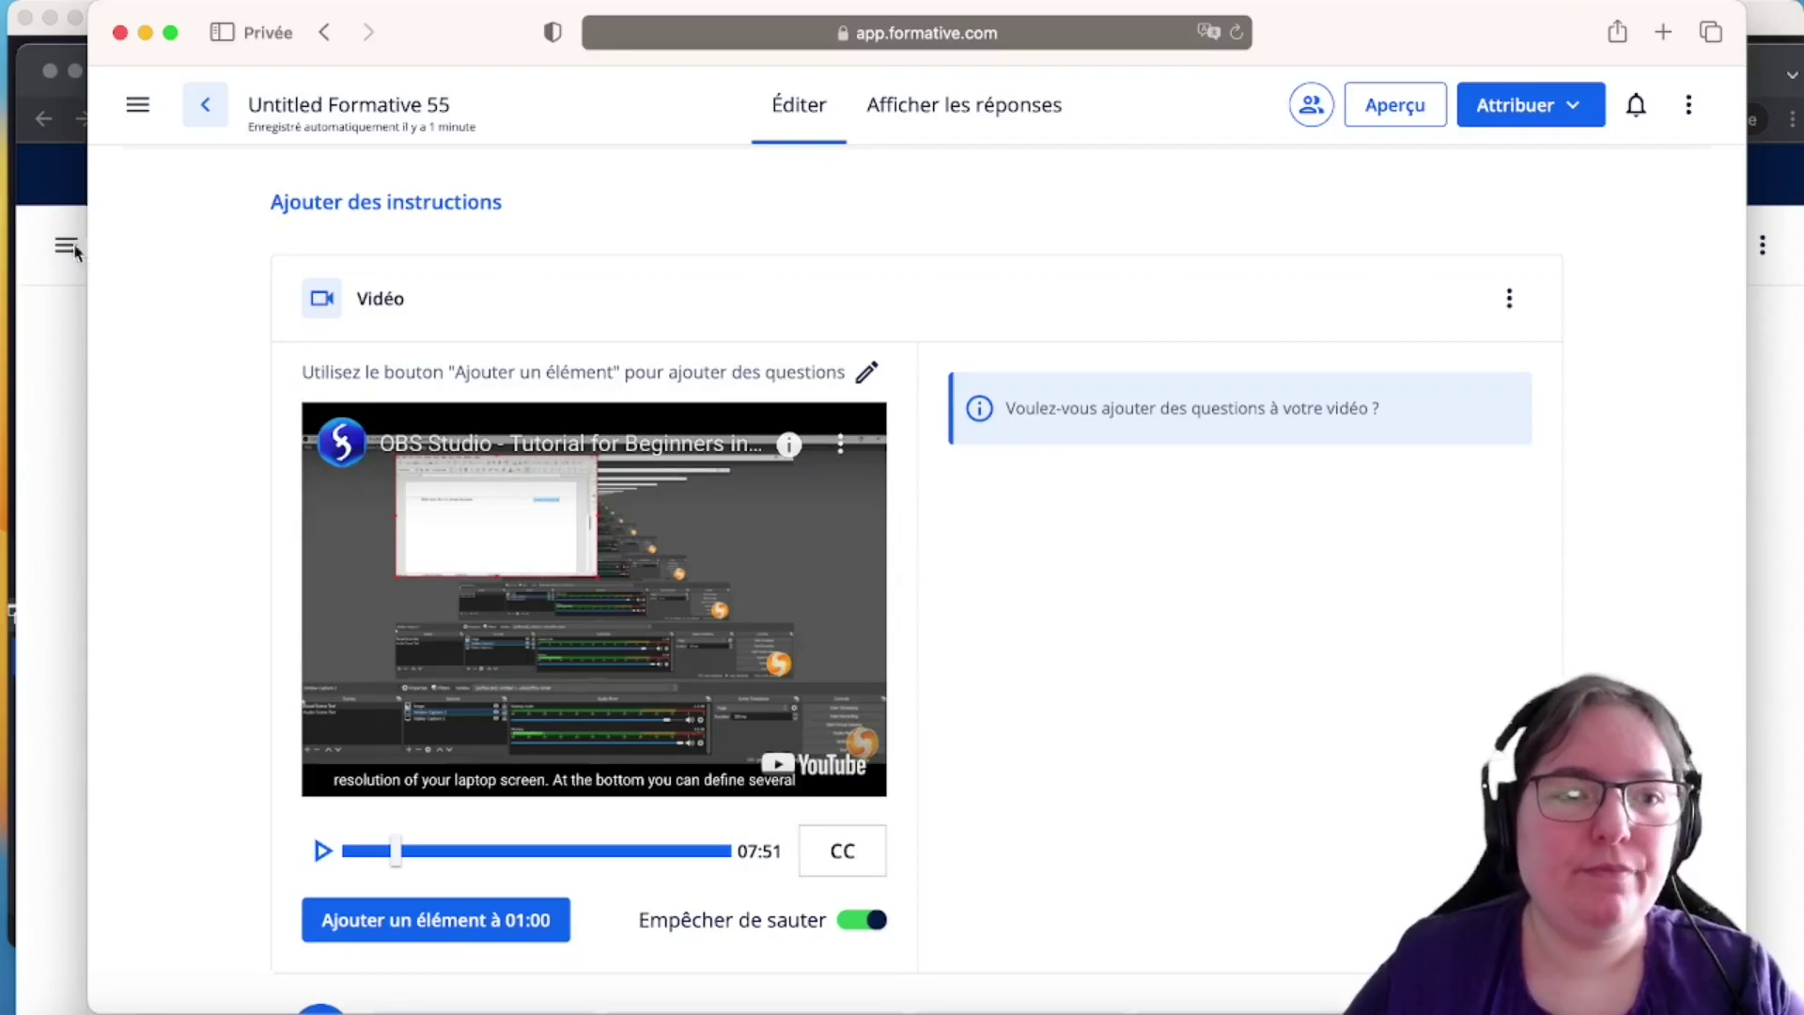
Switch to the Chrome window, leave Untitled Formative 3 and open the Classes page
left_click(41, 348)
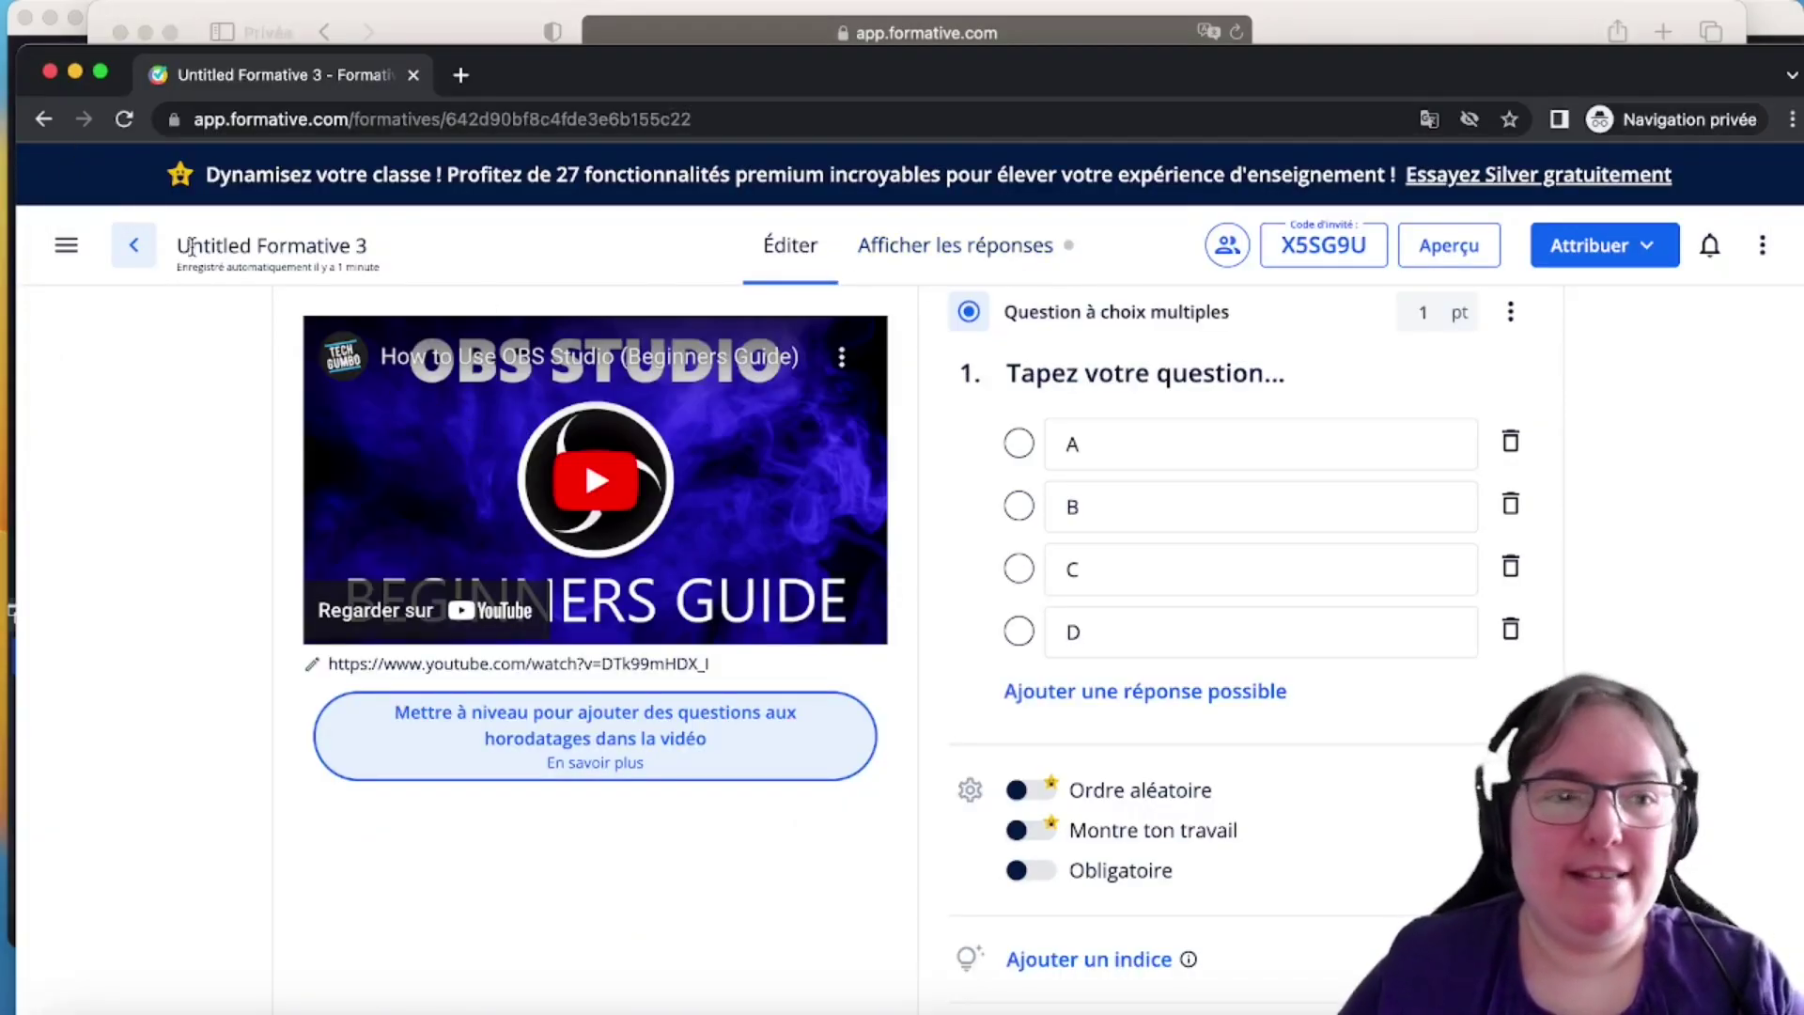
left_click(135, 246)
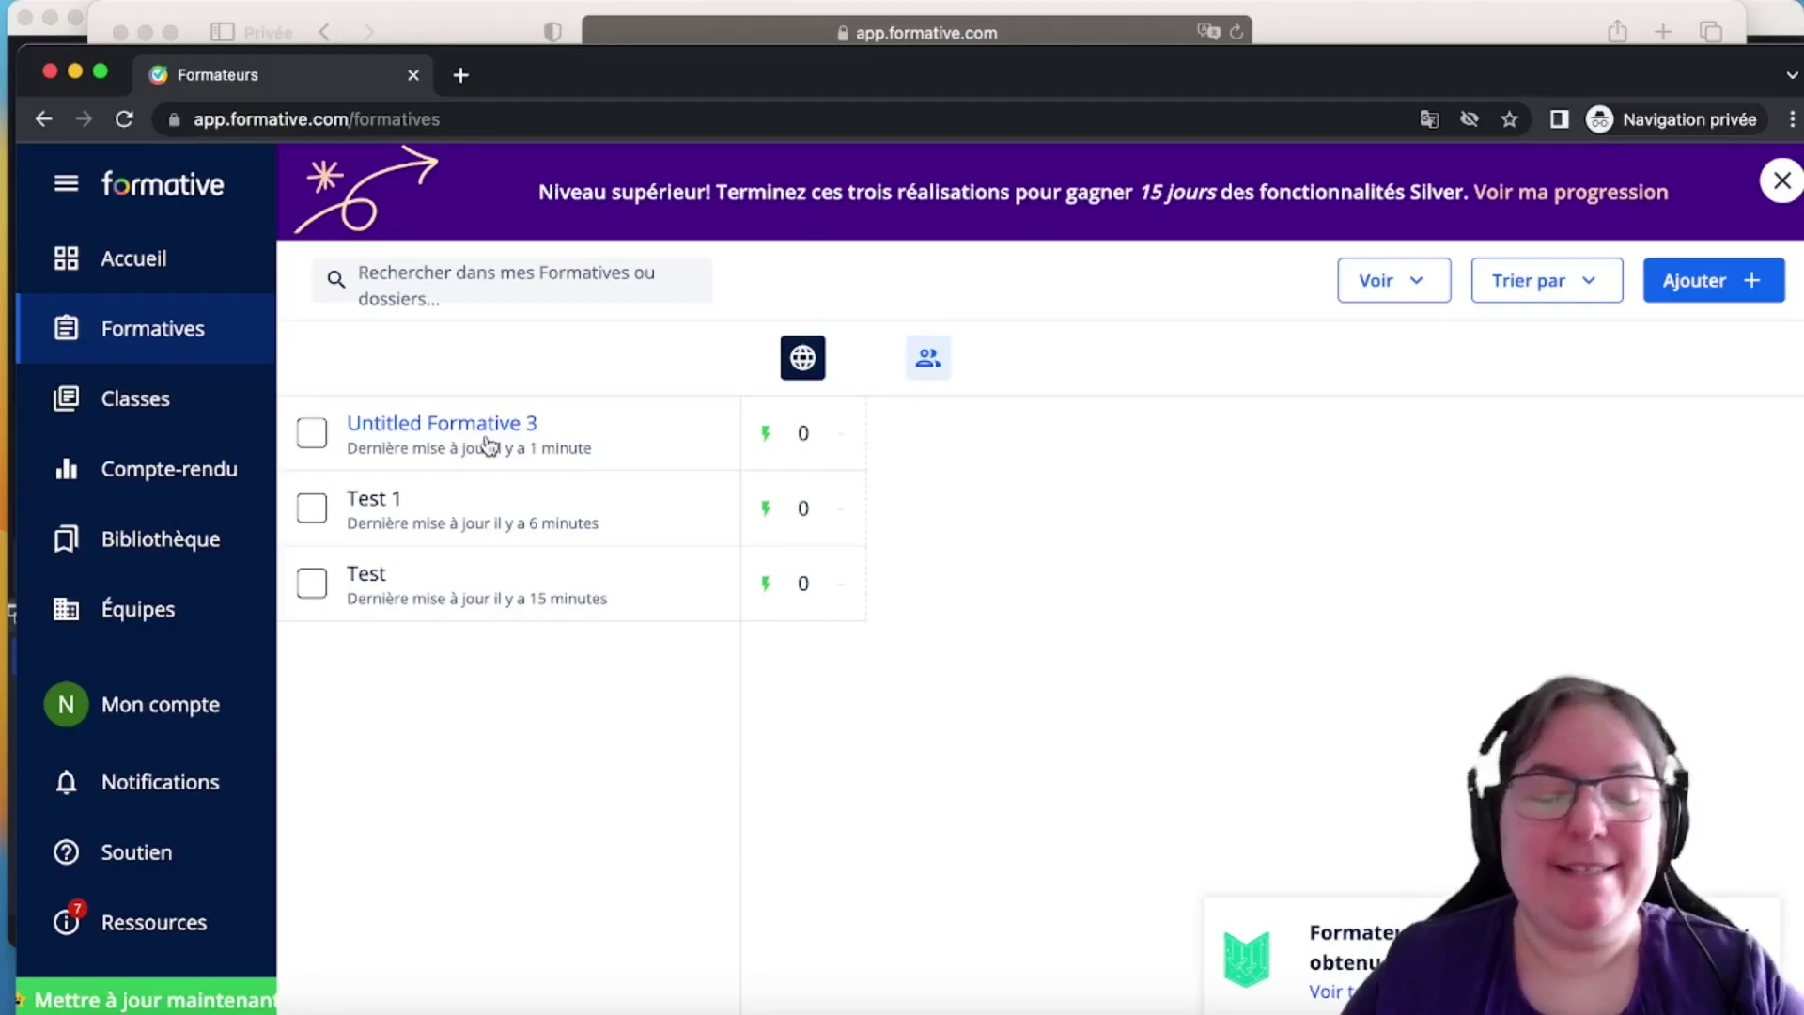
left_click(111, 413)
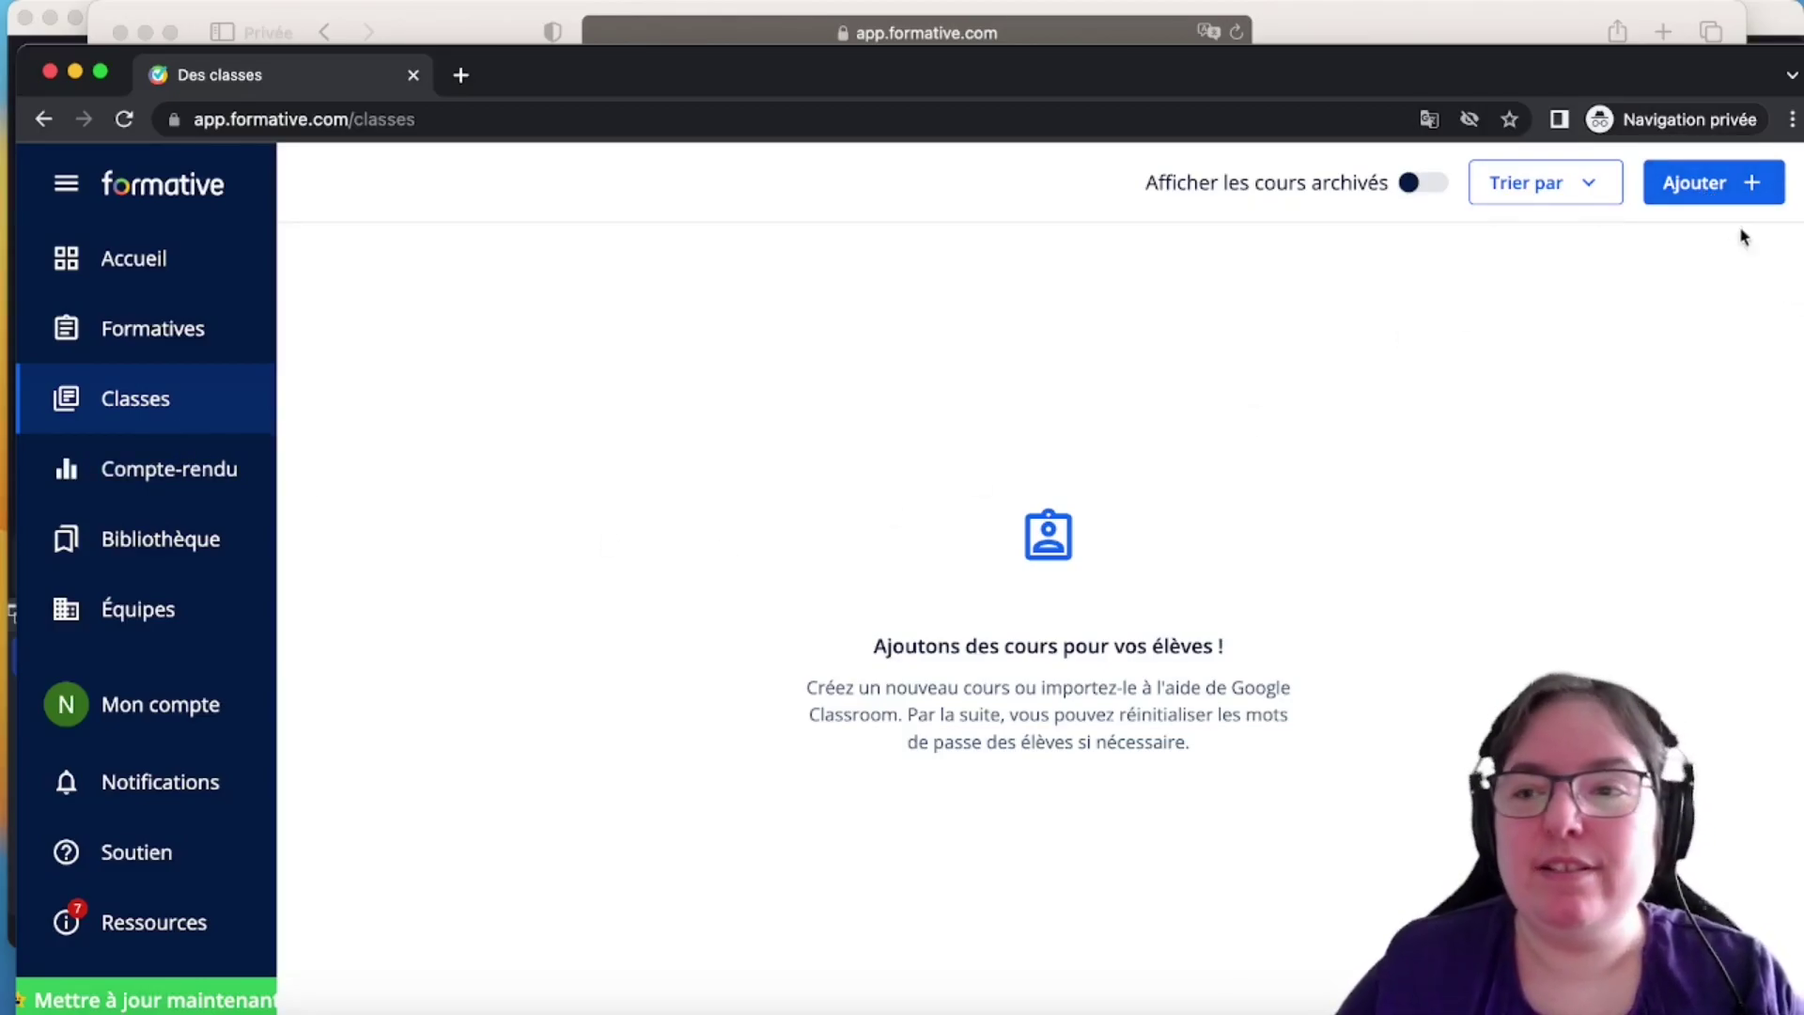
Start a new class named Groupe 1 with the bright mint-green colour and the abbreviation G1
left_click(1698, 192)
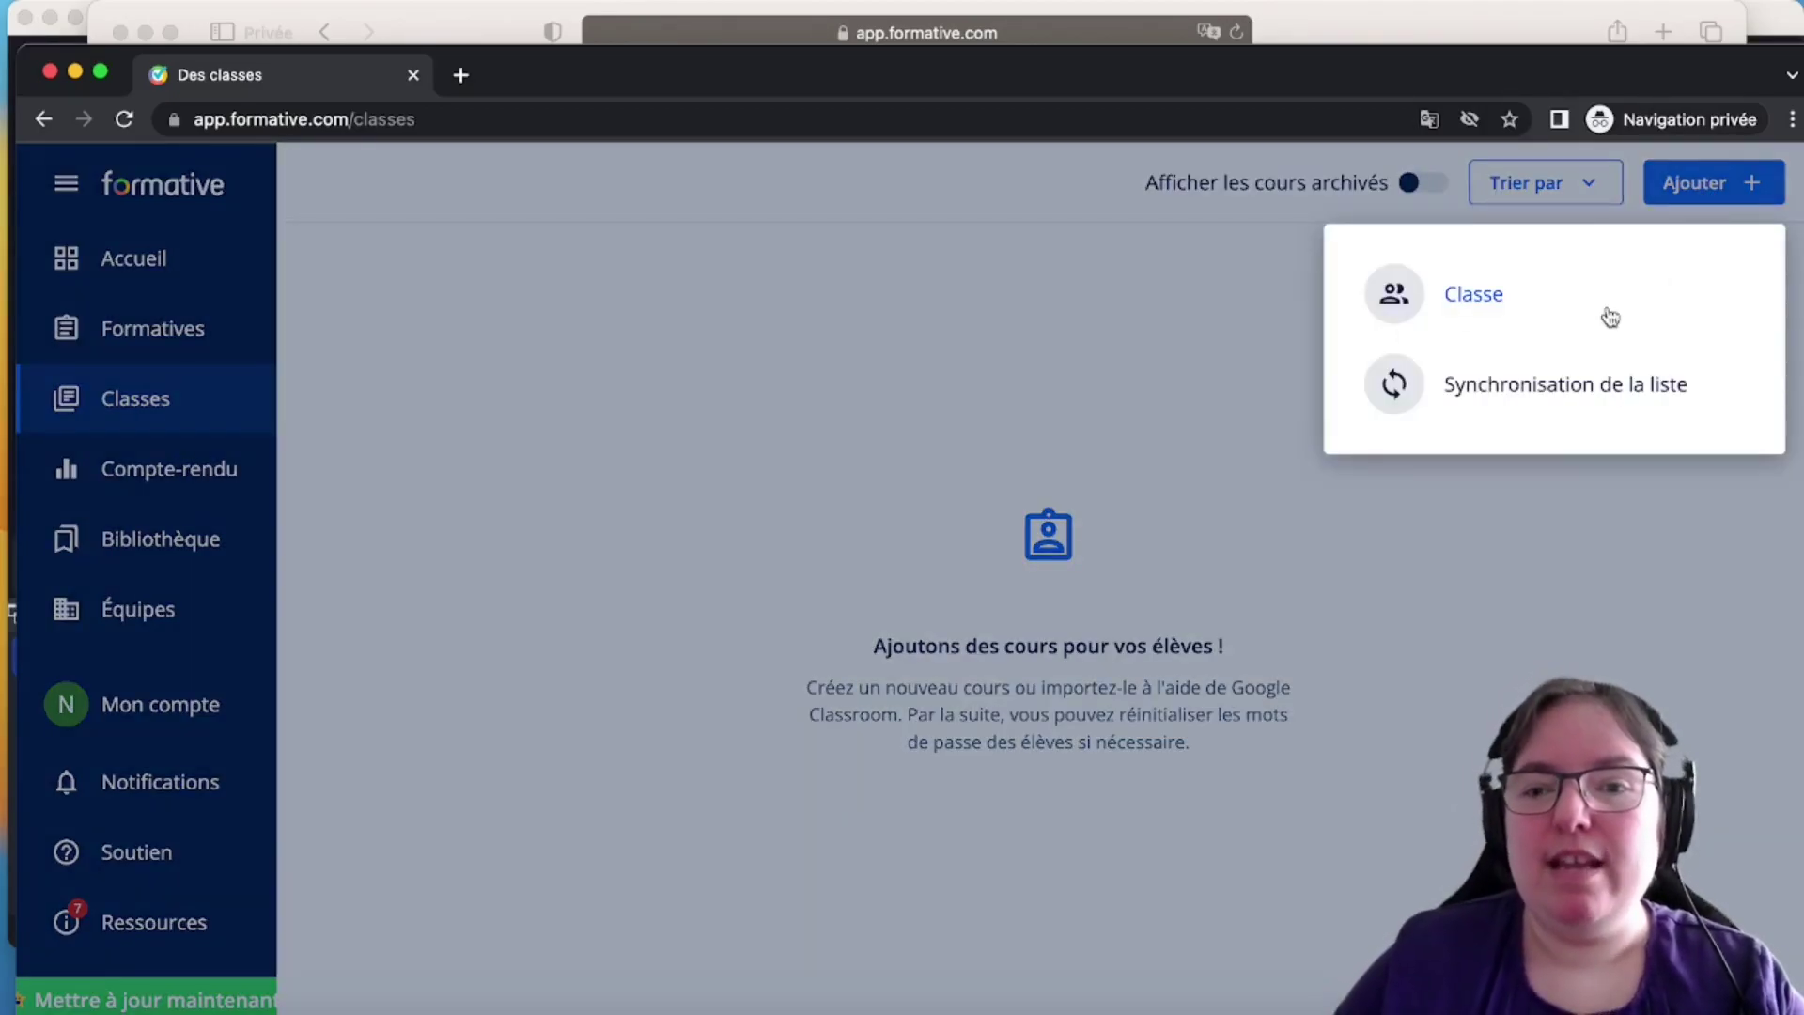
left_click(1452, 297)
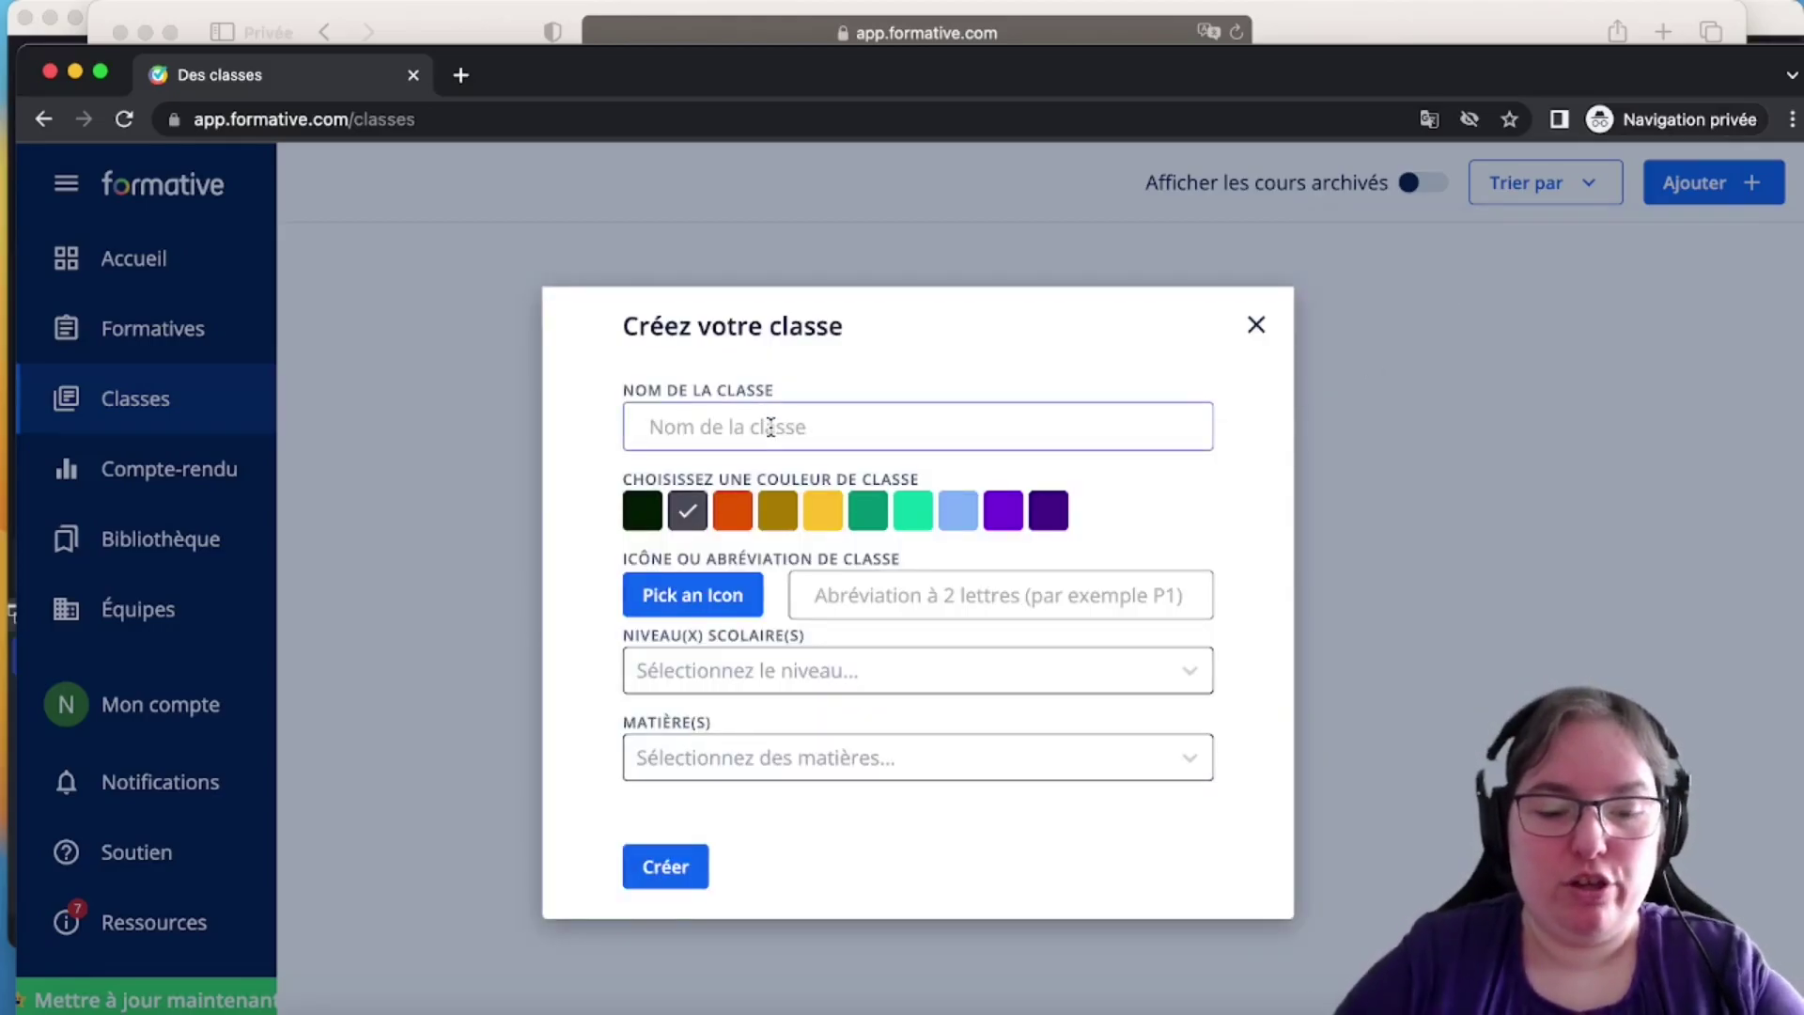
type("Groupe 1")
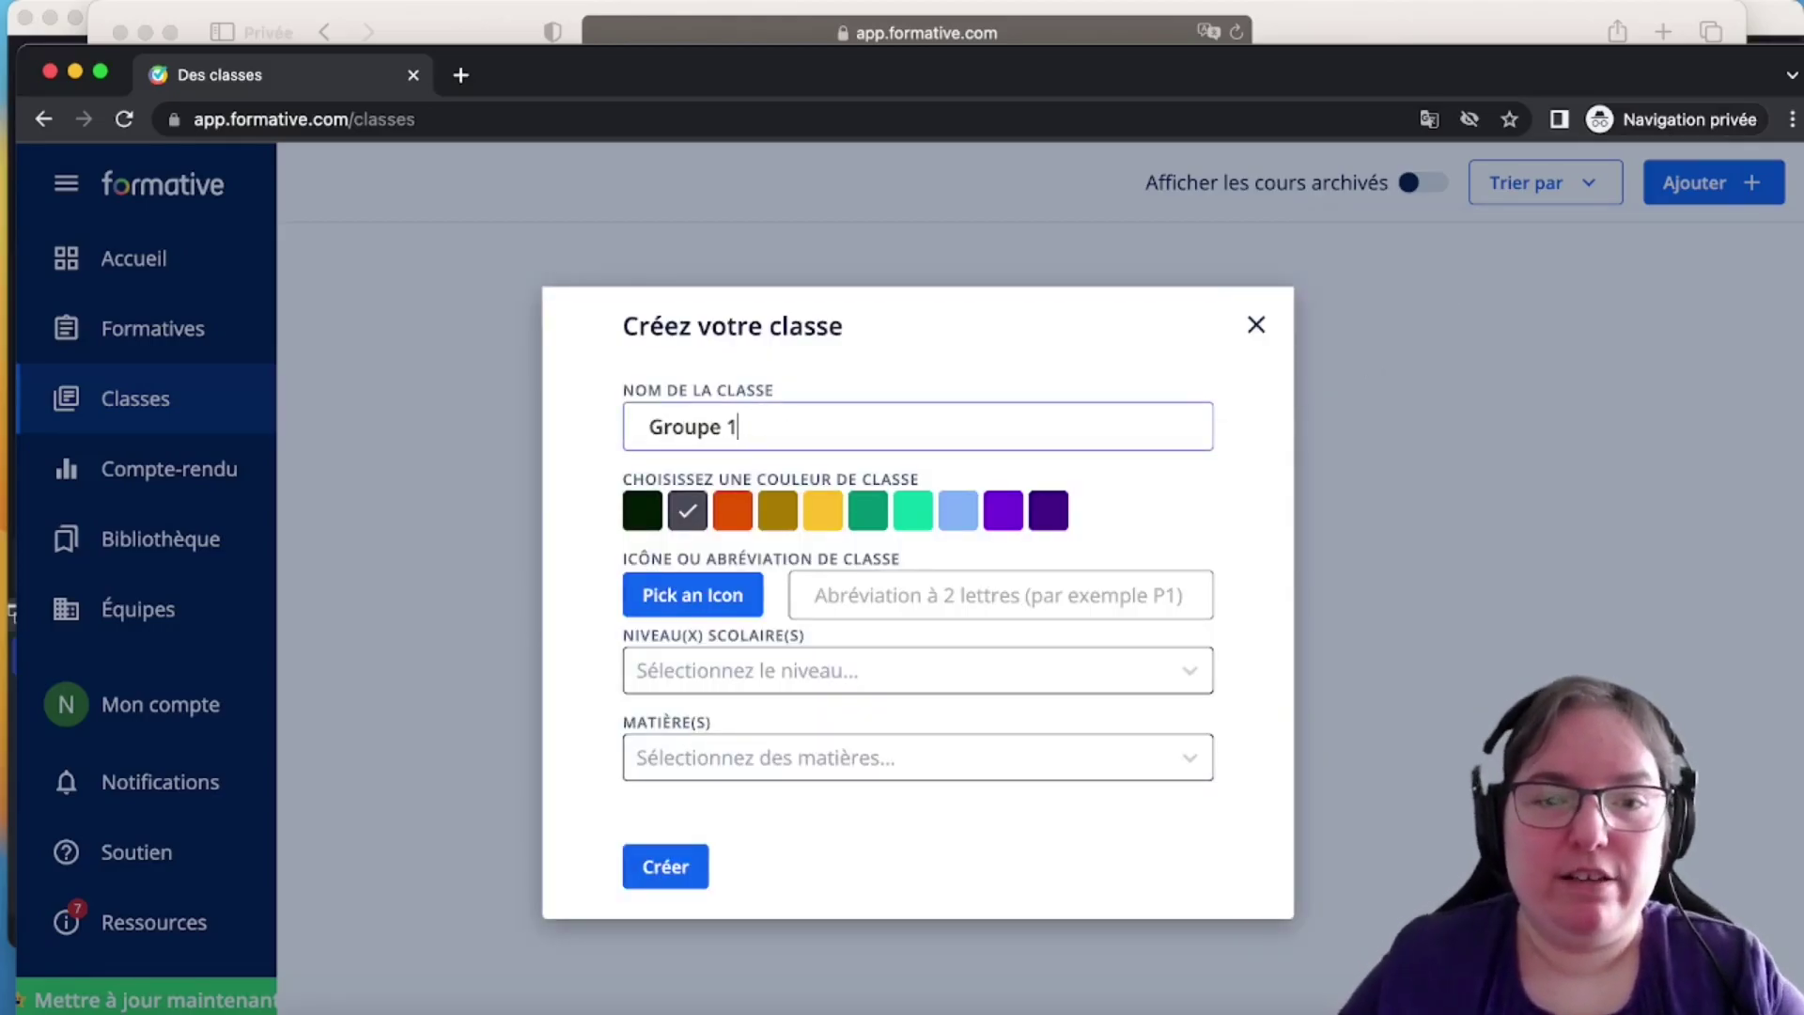
left_click(916, 512)
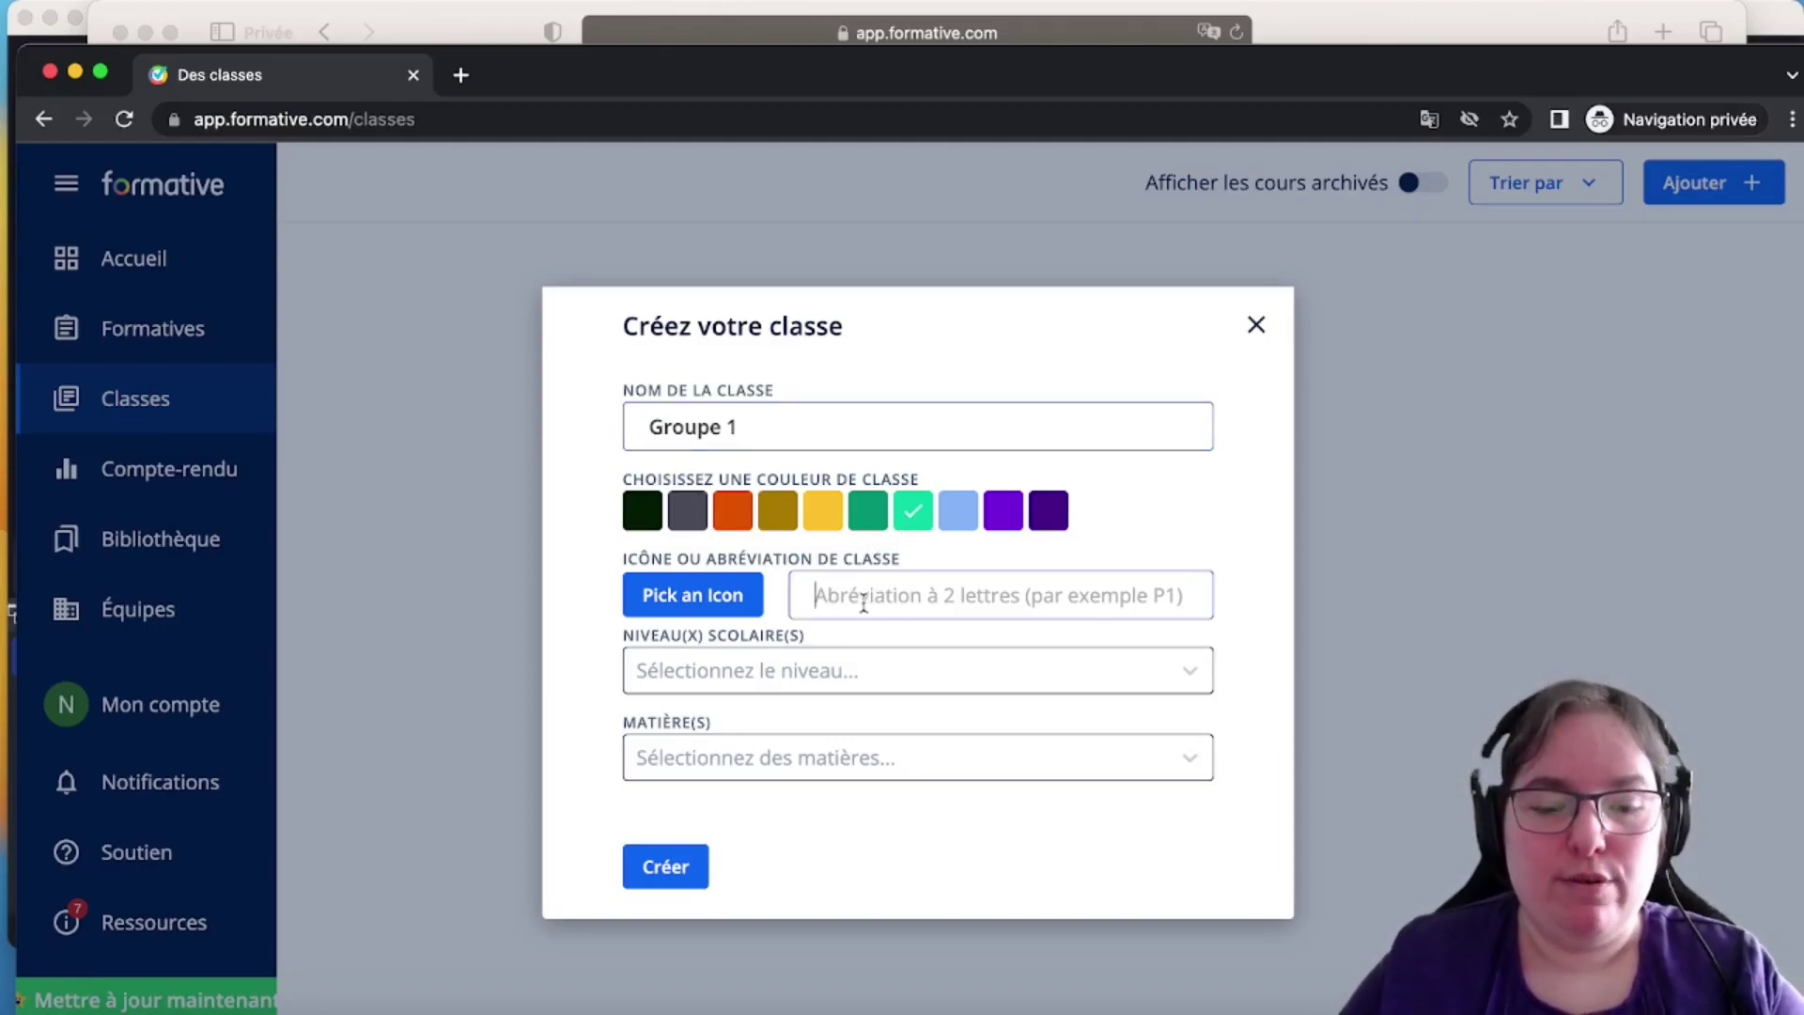
type("G")
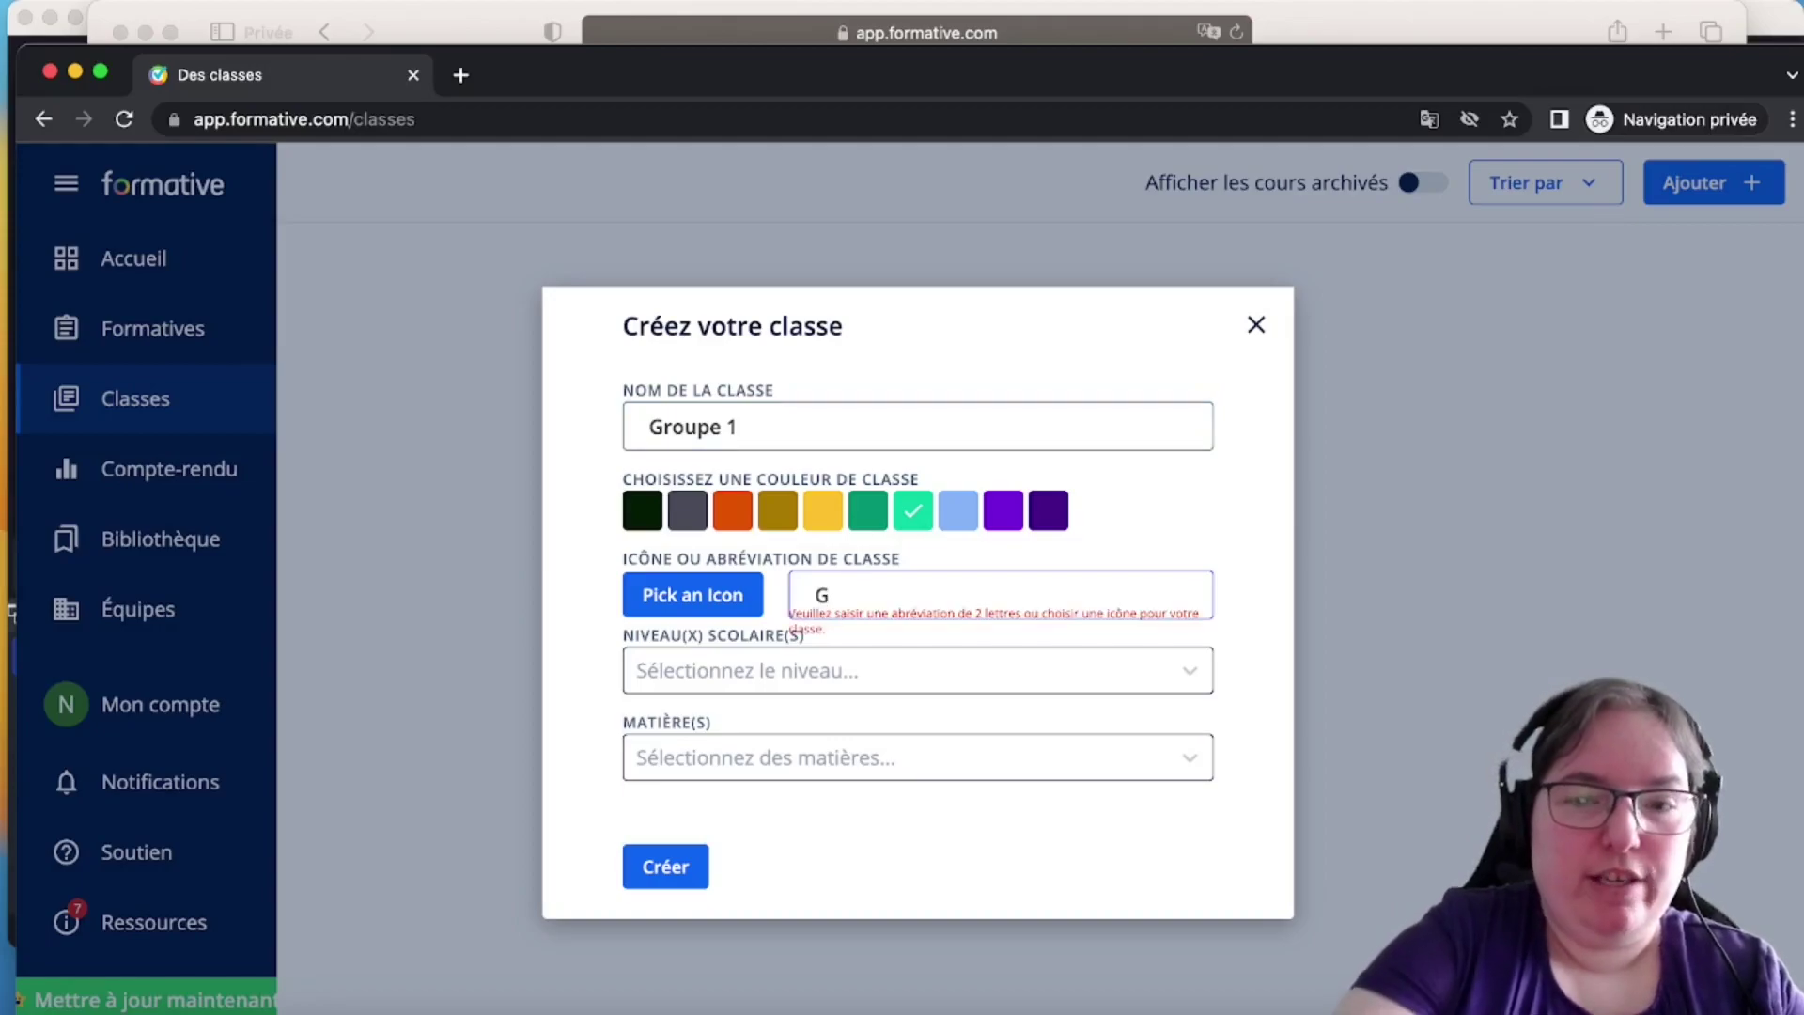
type("1")
Set the class's school level to Éducation des adultes
left_click(808, 684)
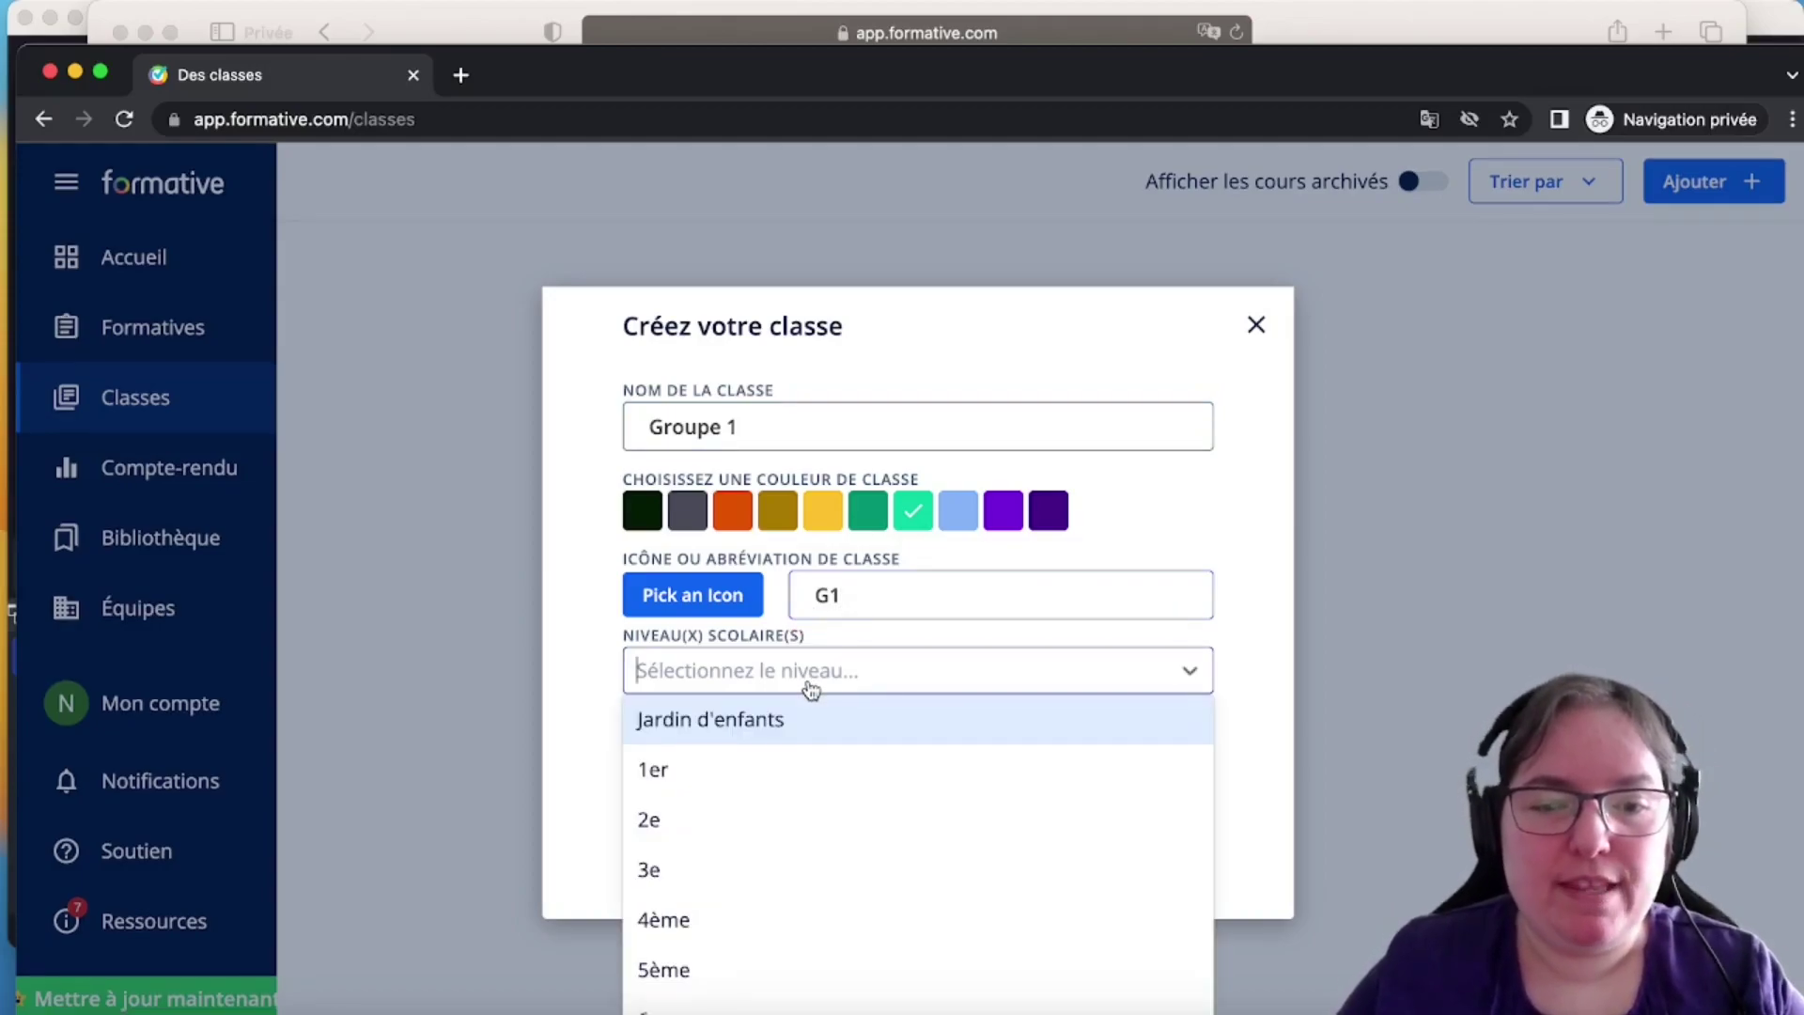
scroll(801, 780, "down", 3)
scroll(801, 792, "down", 3)
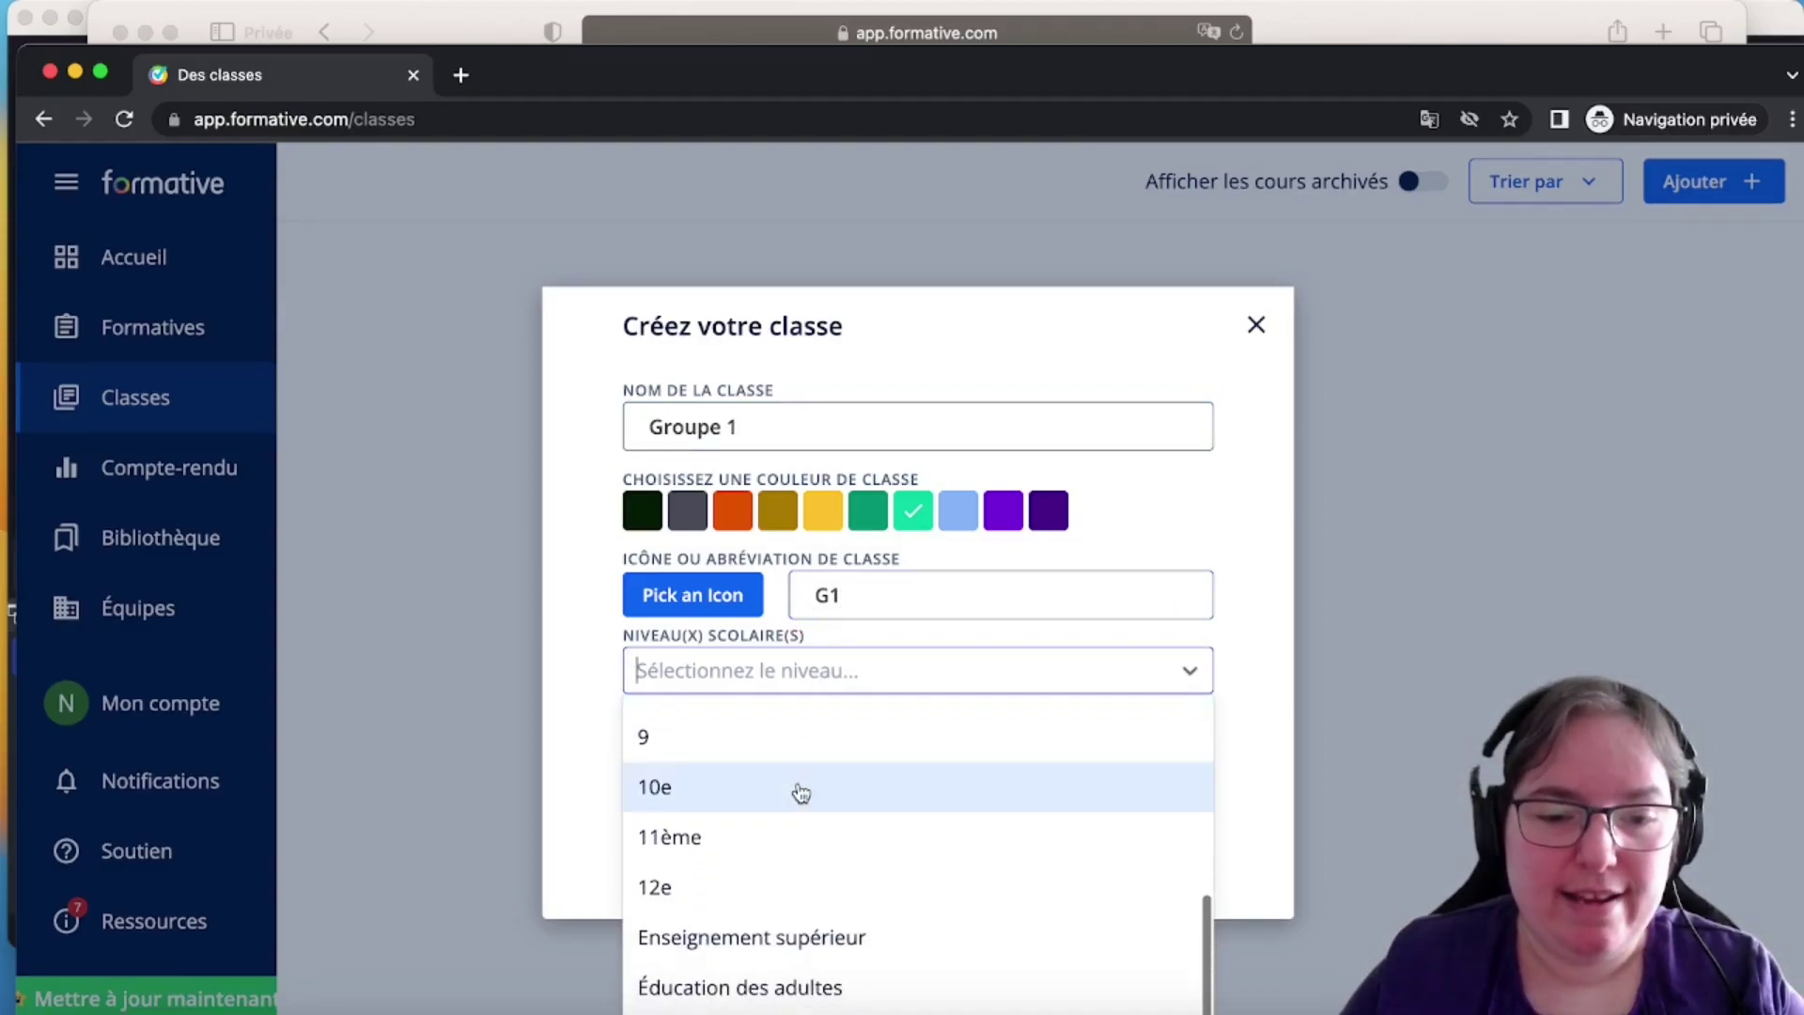
left_click(704, 986)
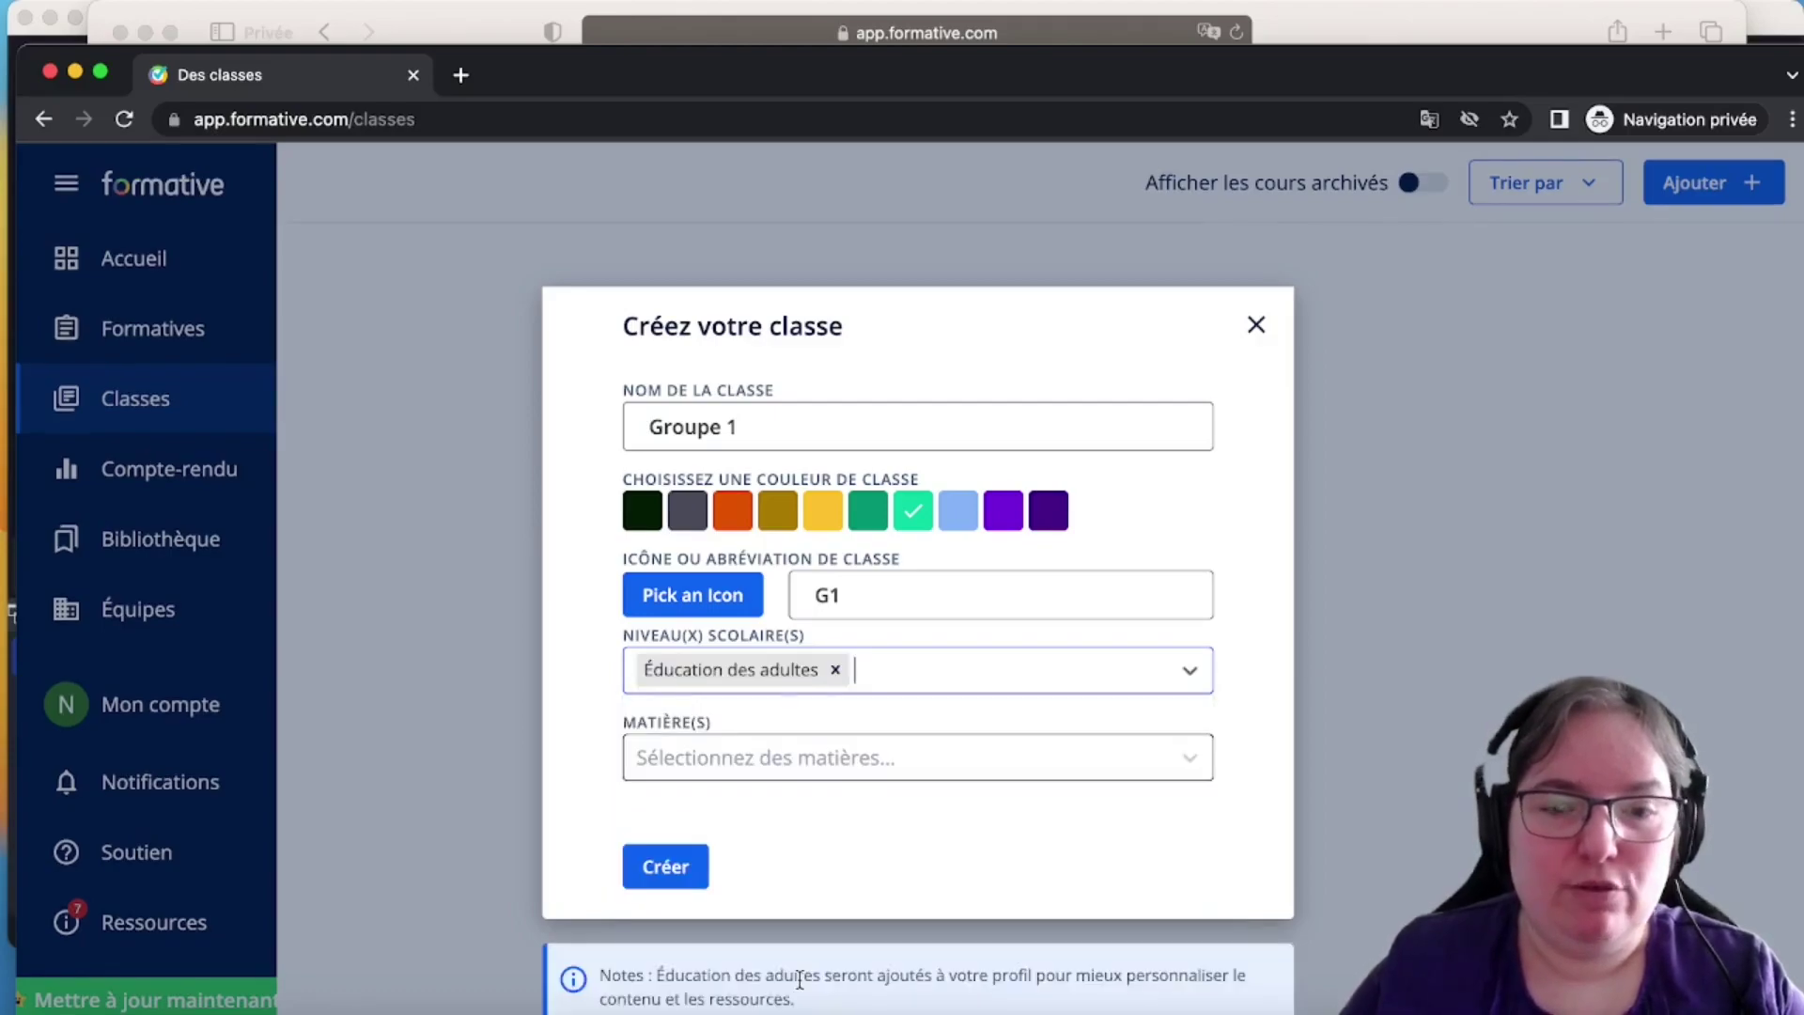
Try to create the class without choosing a subject
left_click(945, 765)
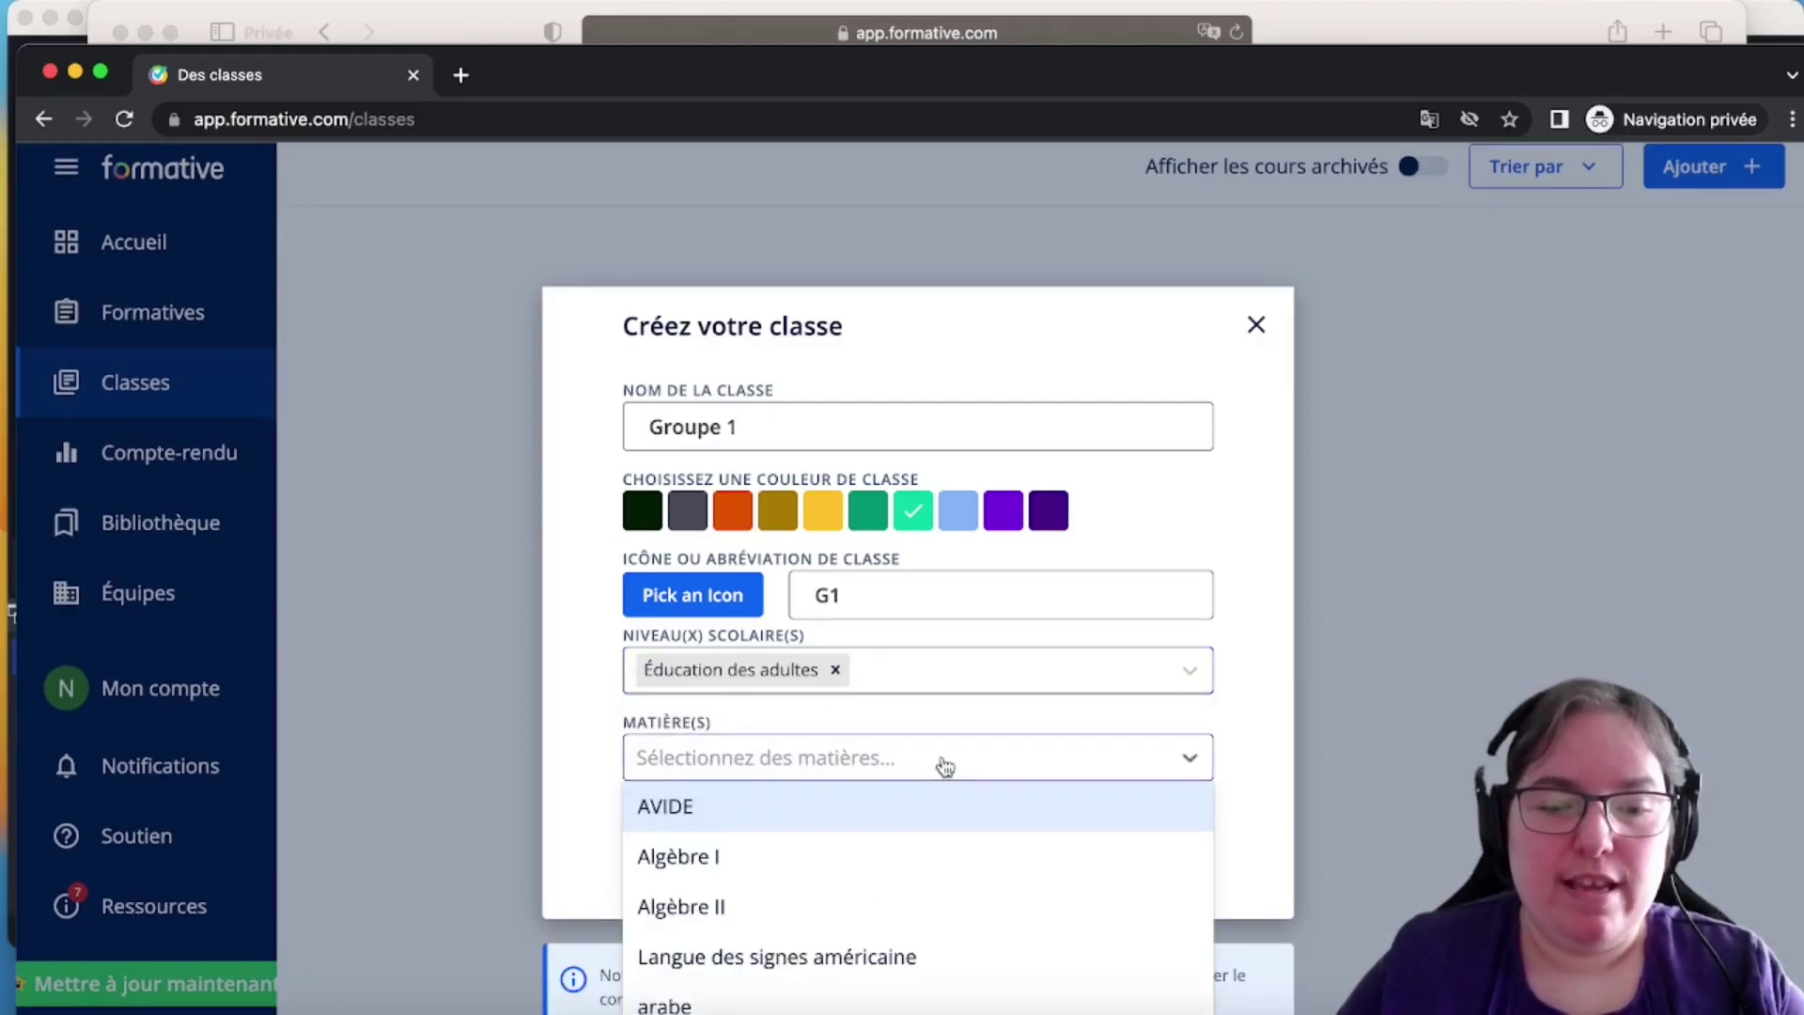
triple_click(942, 303)
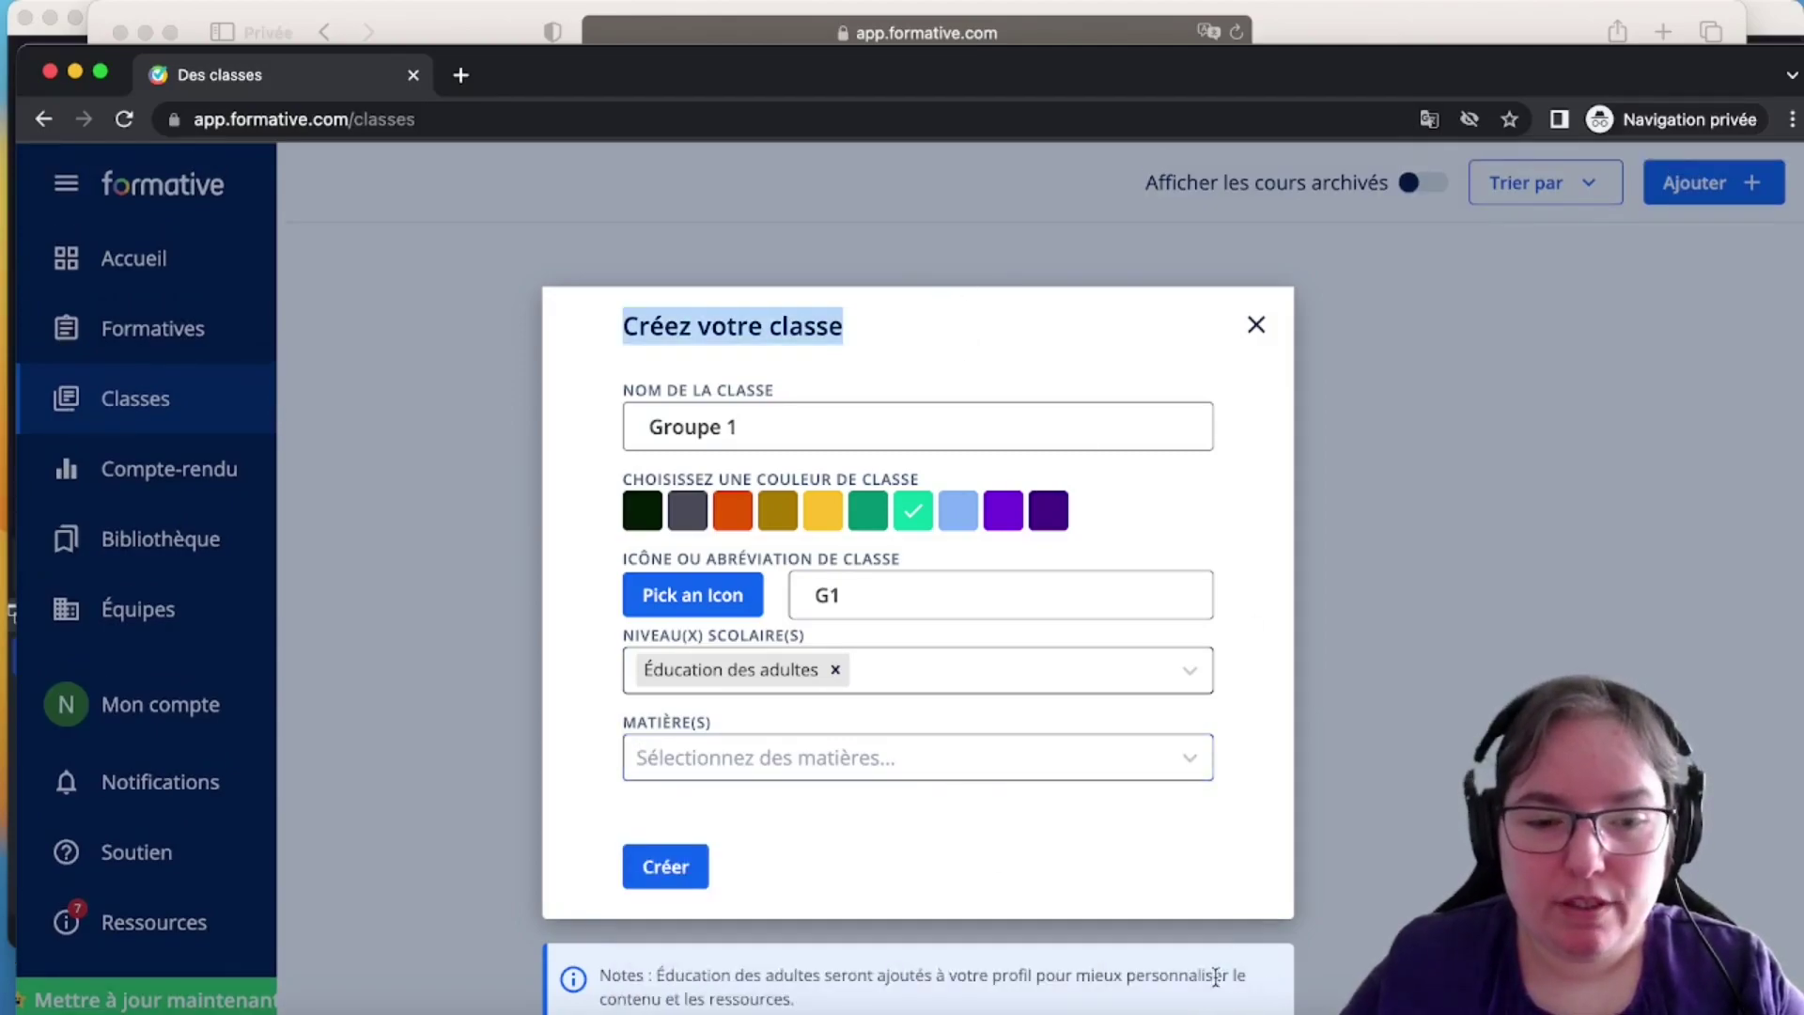
left_click(664, 868)
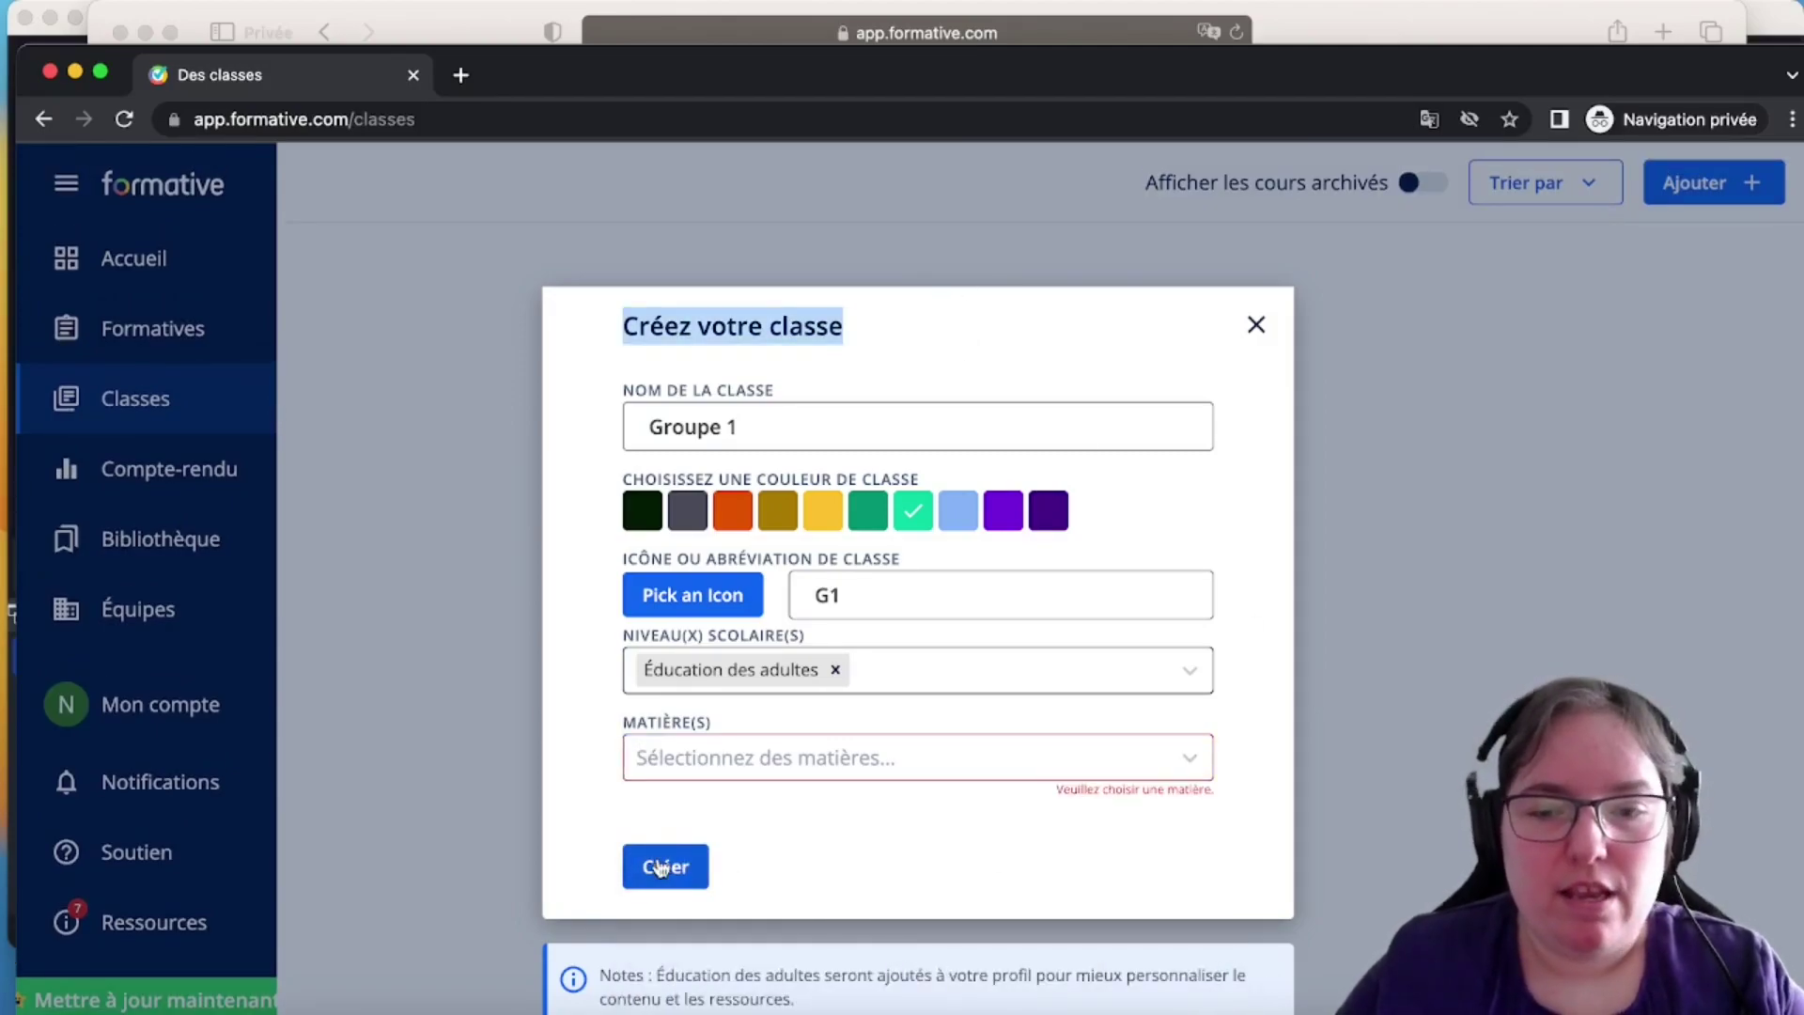
Choose L'informatique as the subject and create the class
left_click(782, 759)
scroll(764, 916, "down", 8)
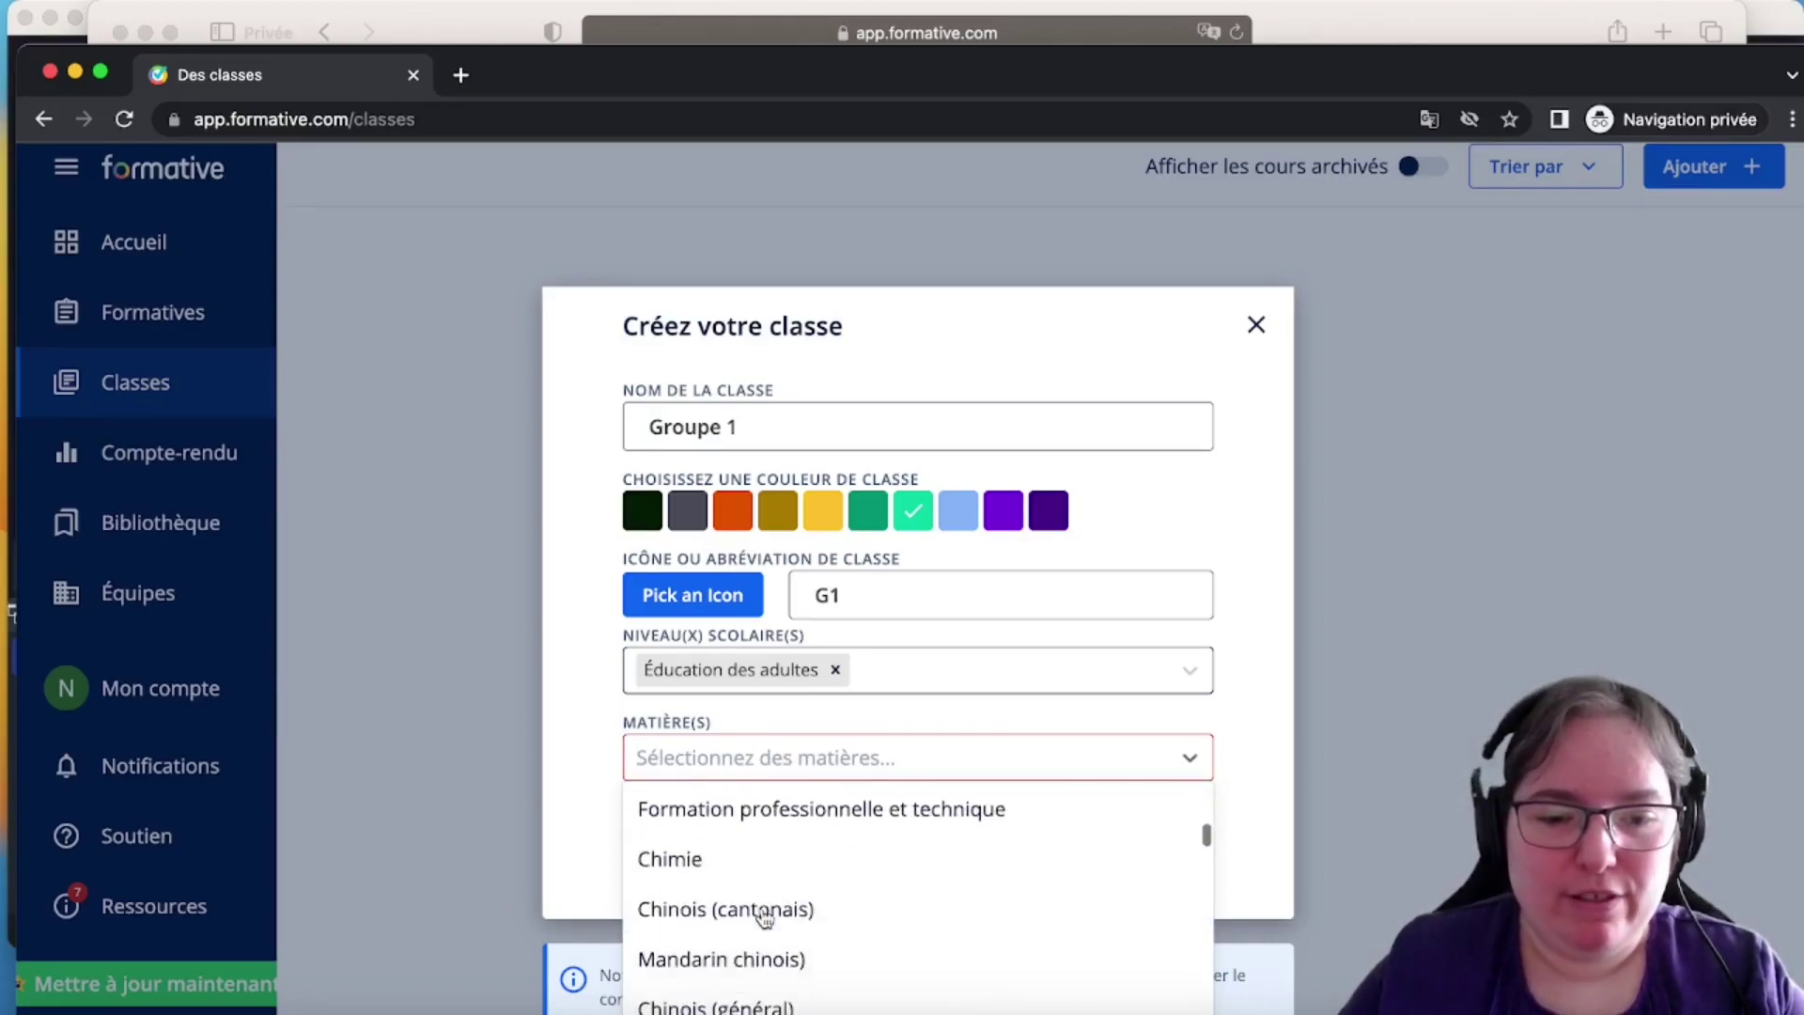
scroll(764, 915, "down", 3)
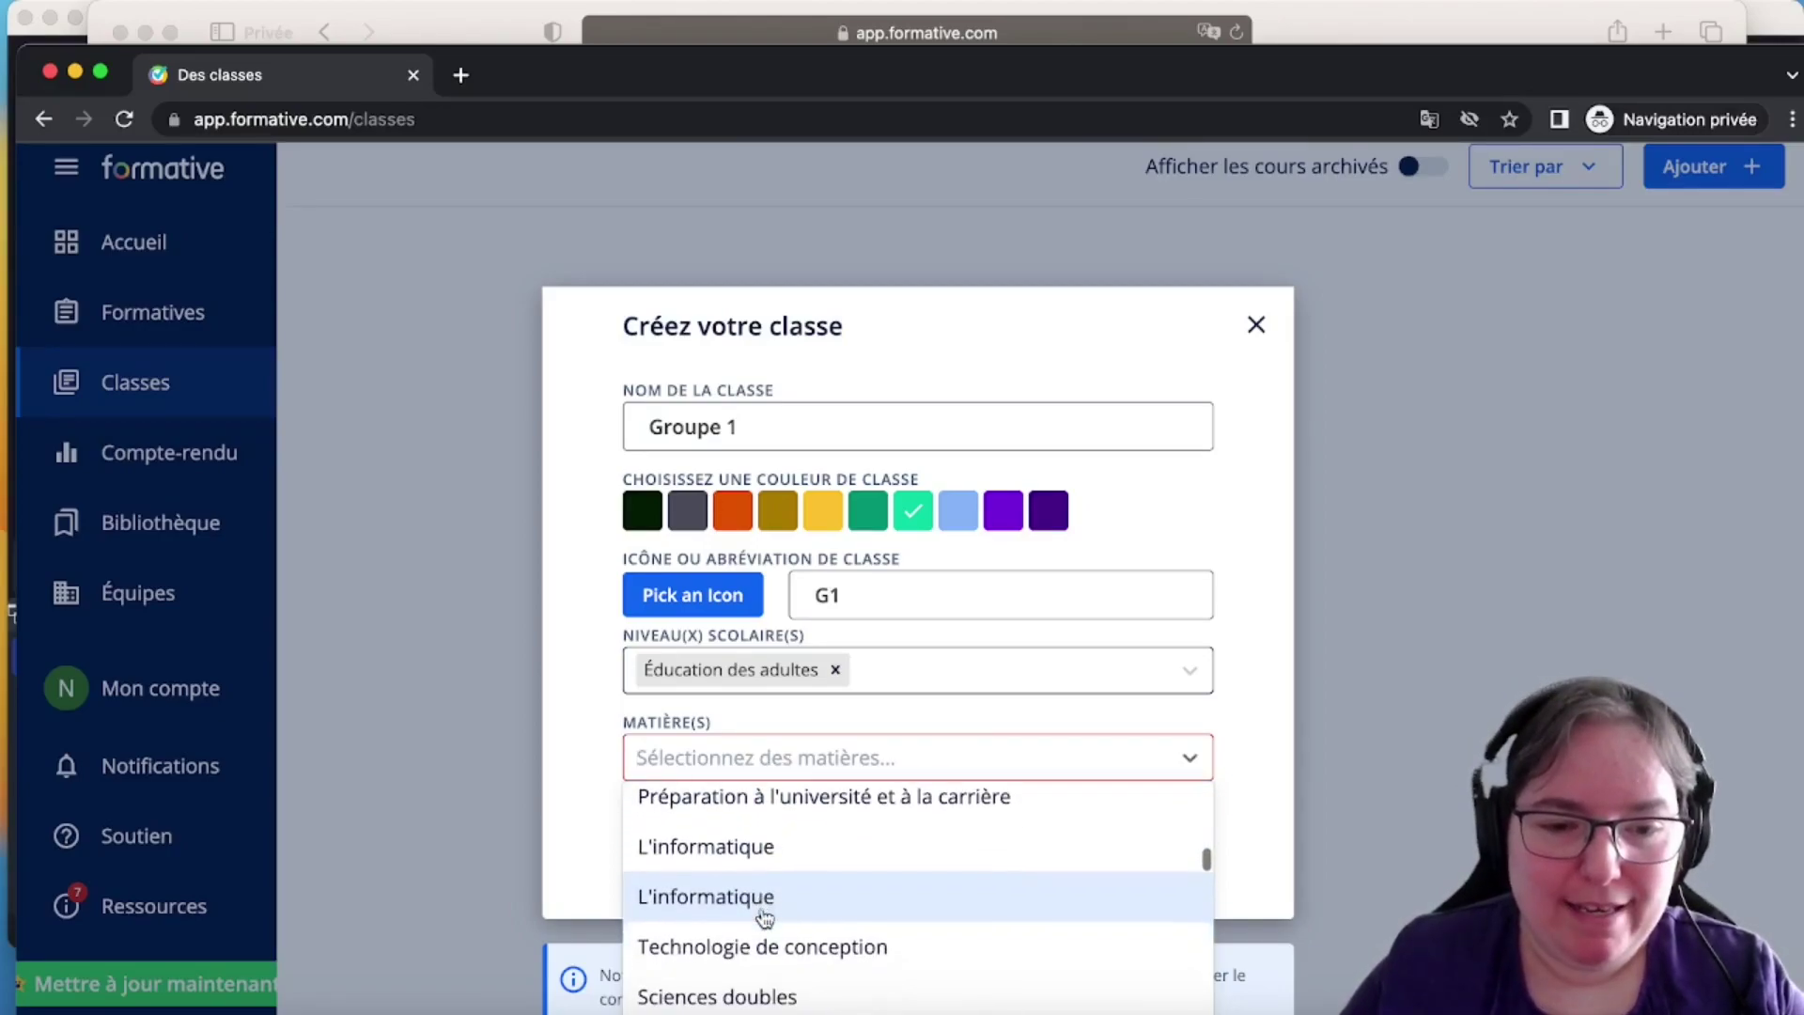
left_click(754, 887)
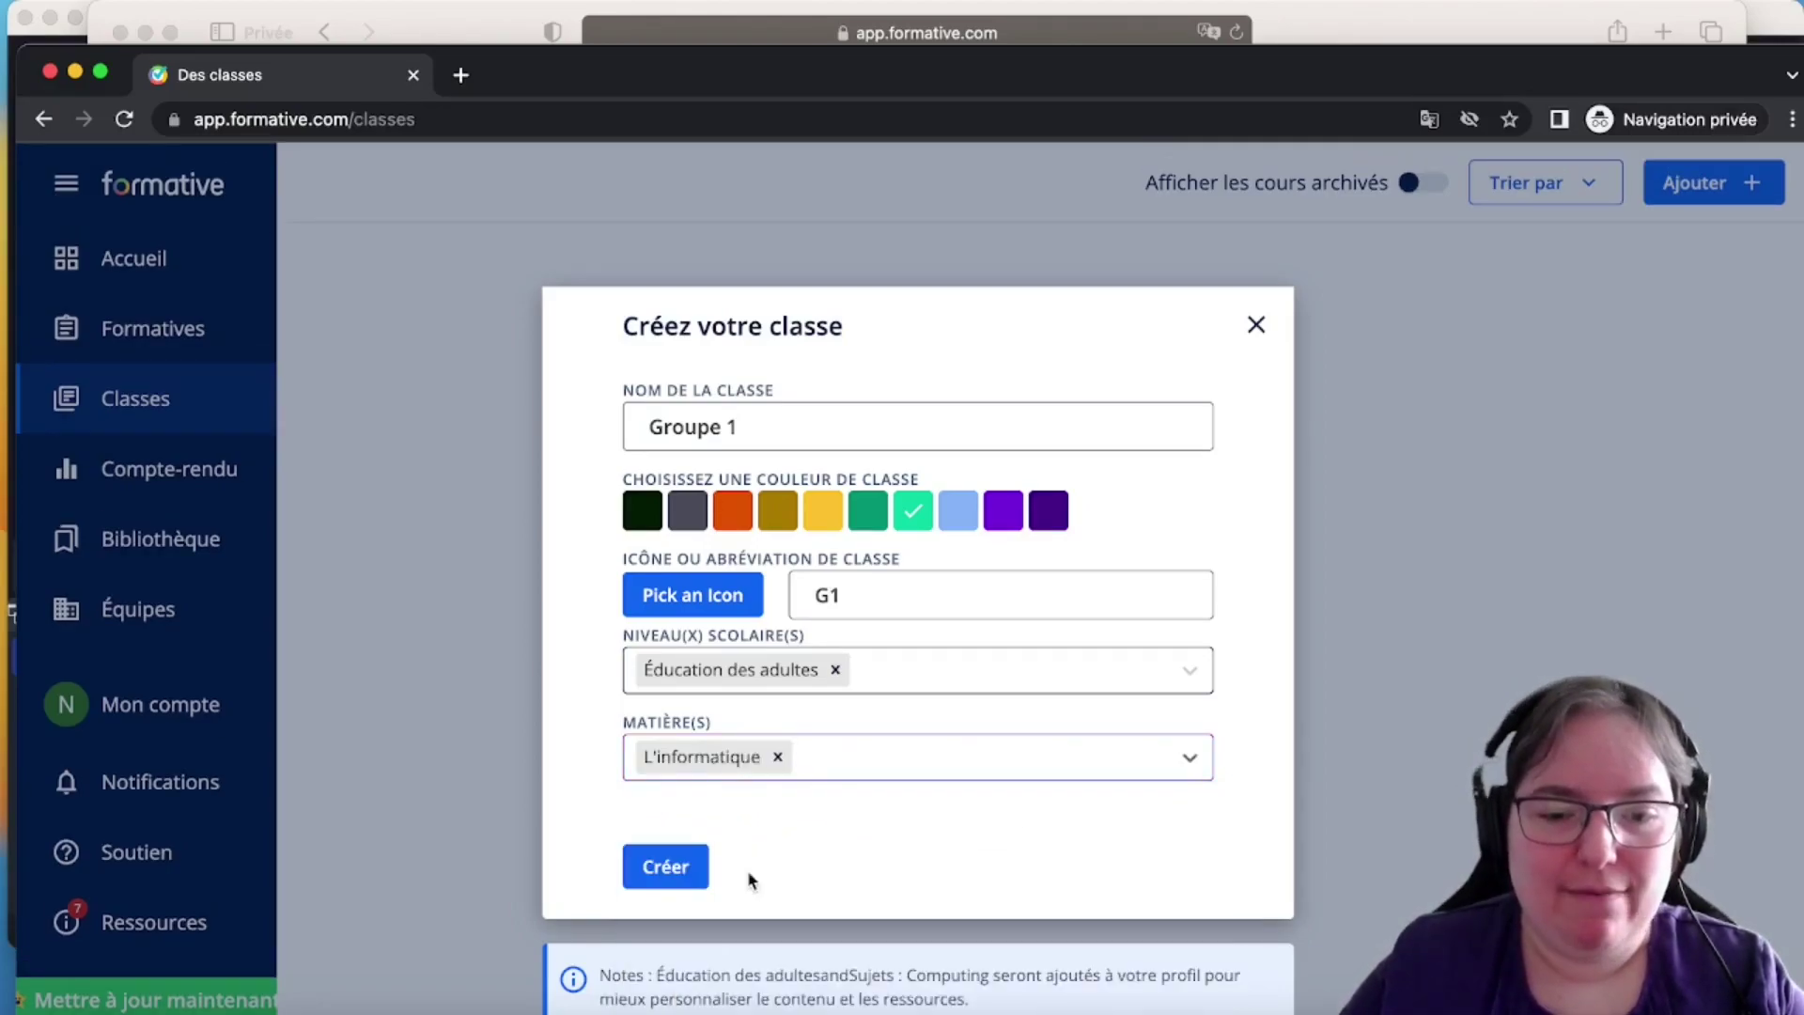
left_click(666, 869)
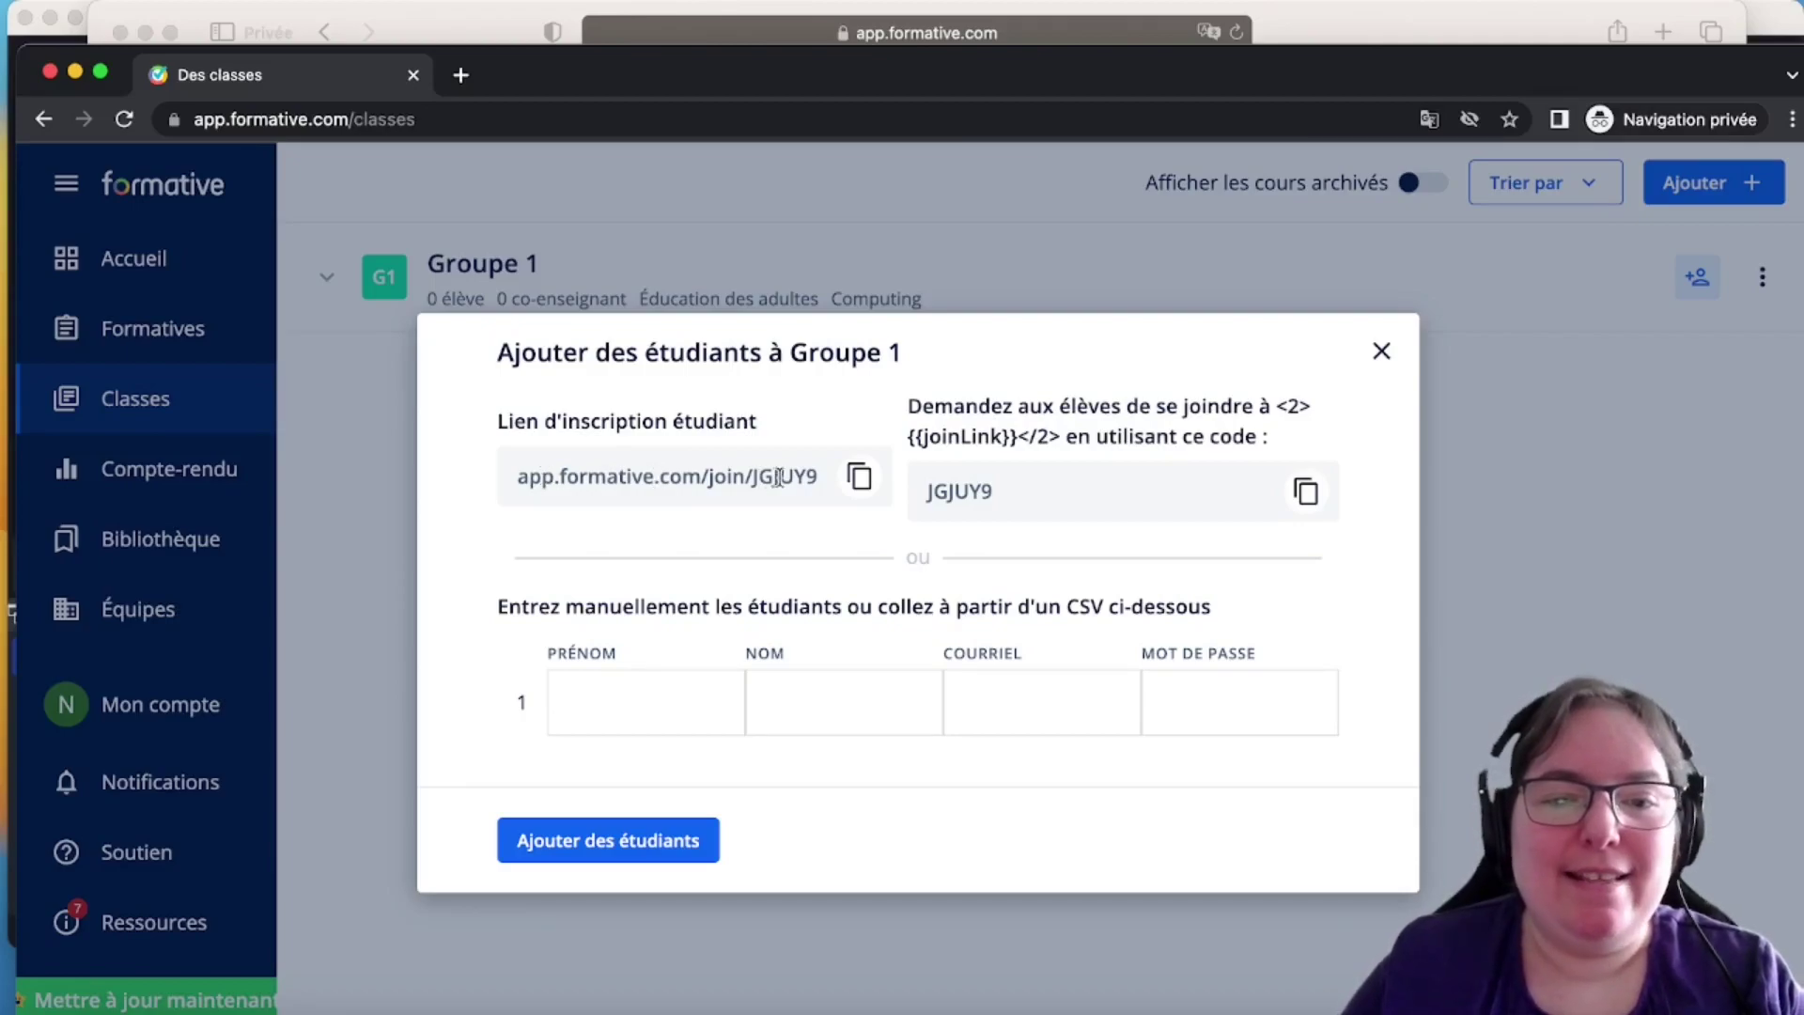
Copy the student sign-up link for Groupe 1 and submit the student form with its manual entry row left empty
left_click(859, 479)
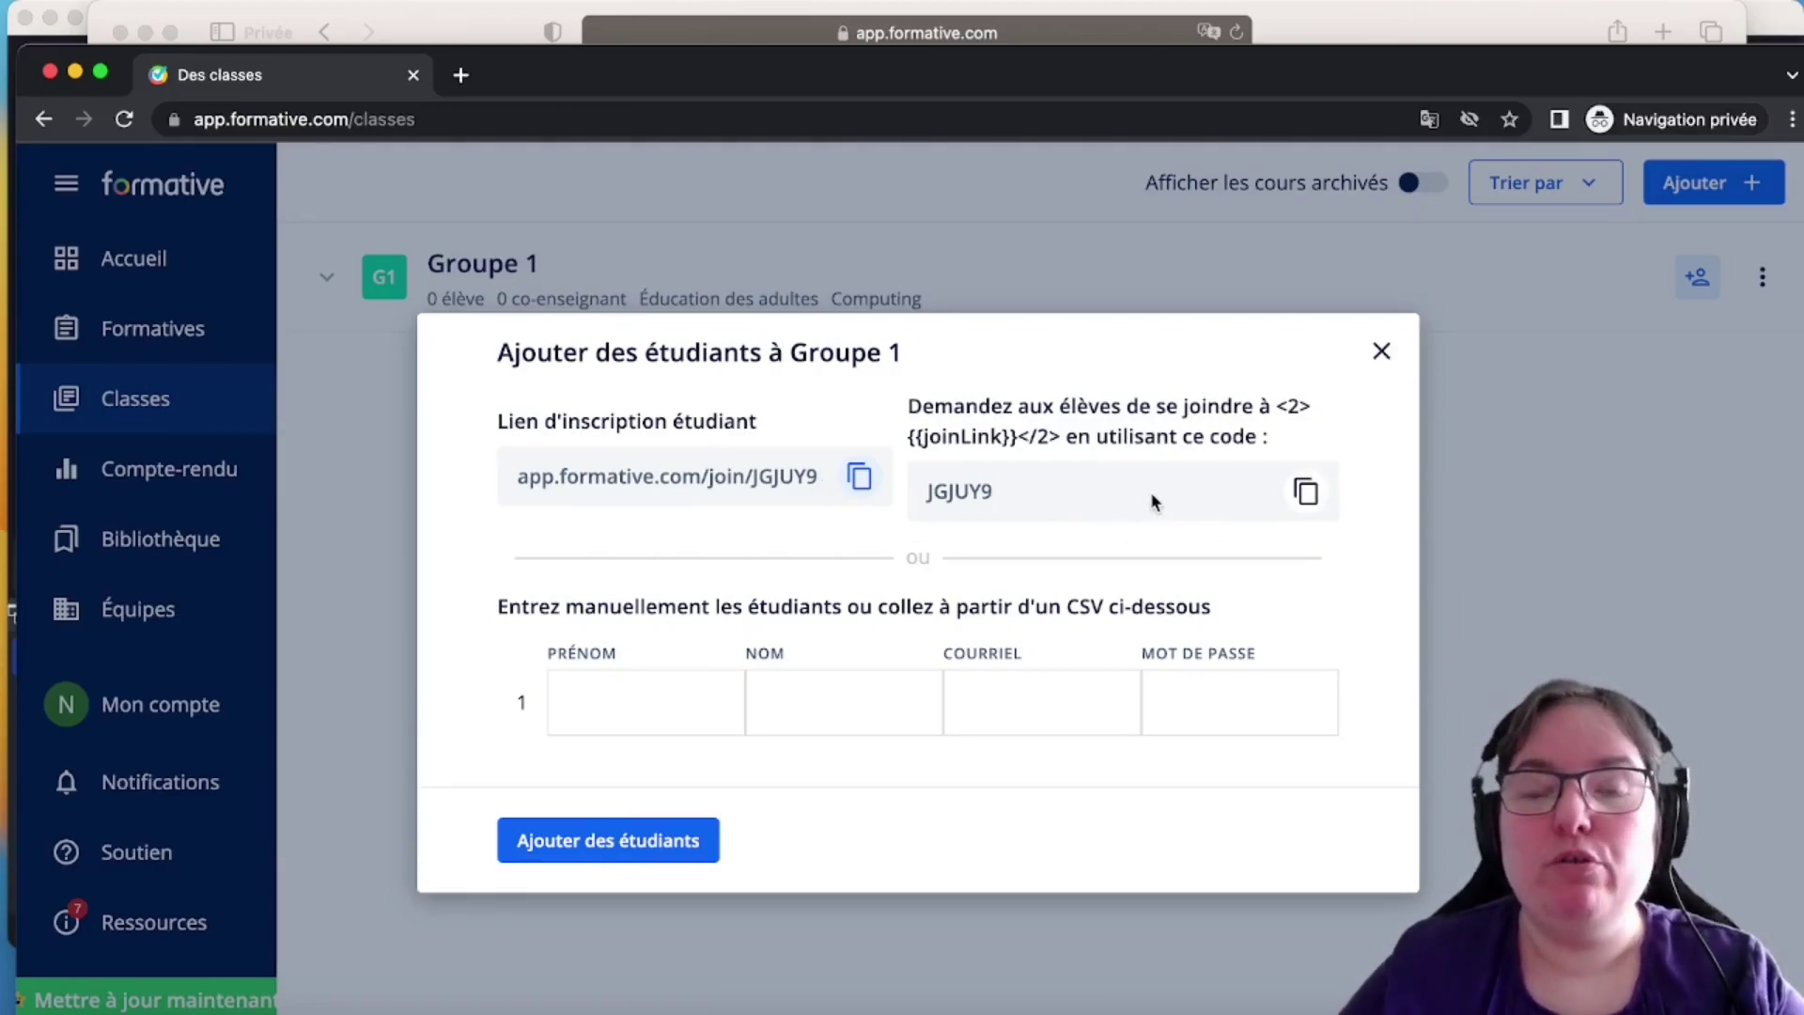
left_click(858, 480)
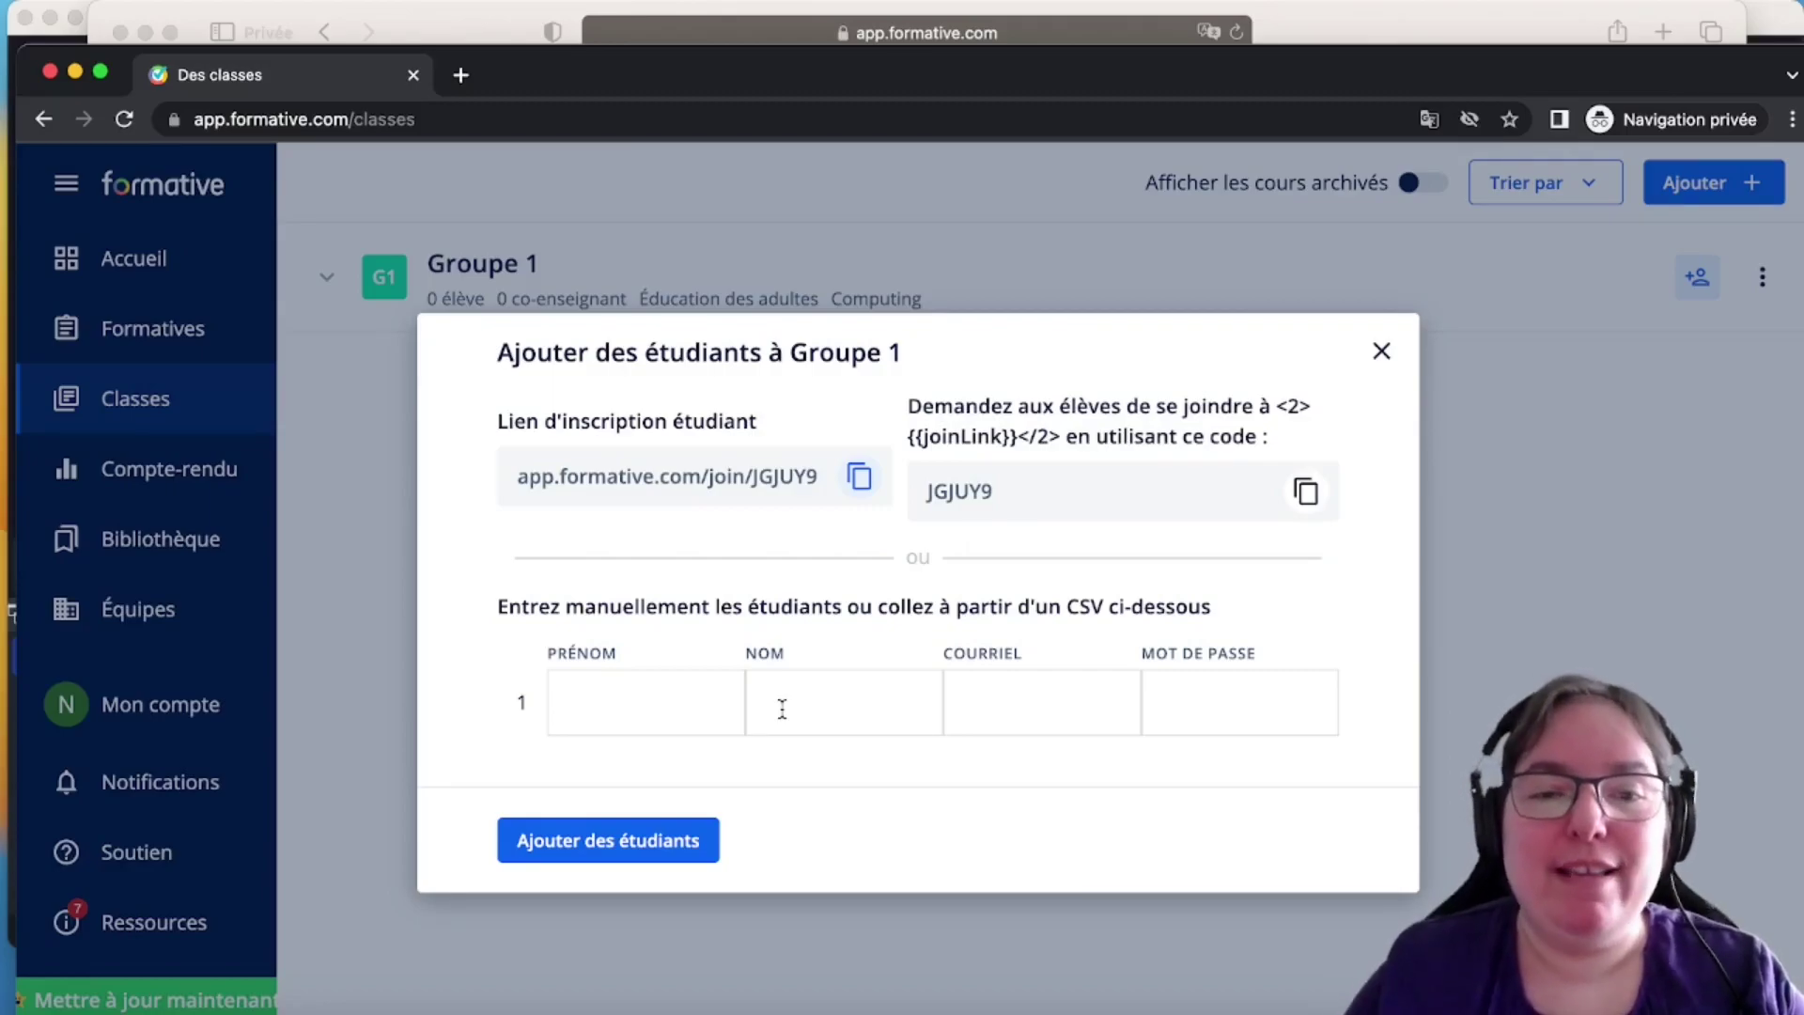
left_click(655, 840)
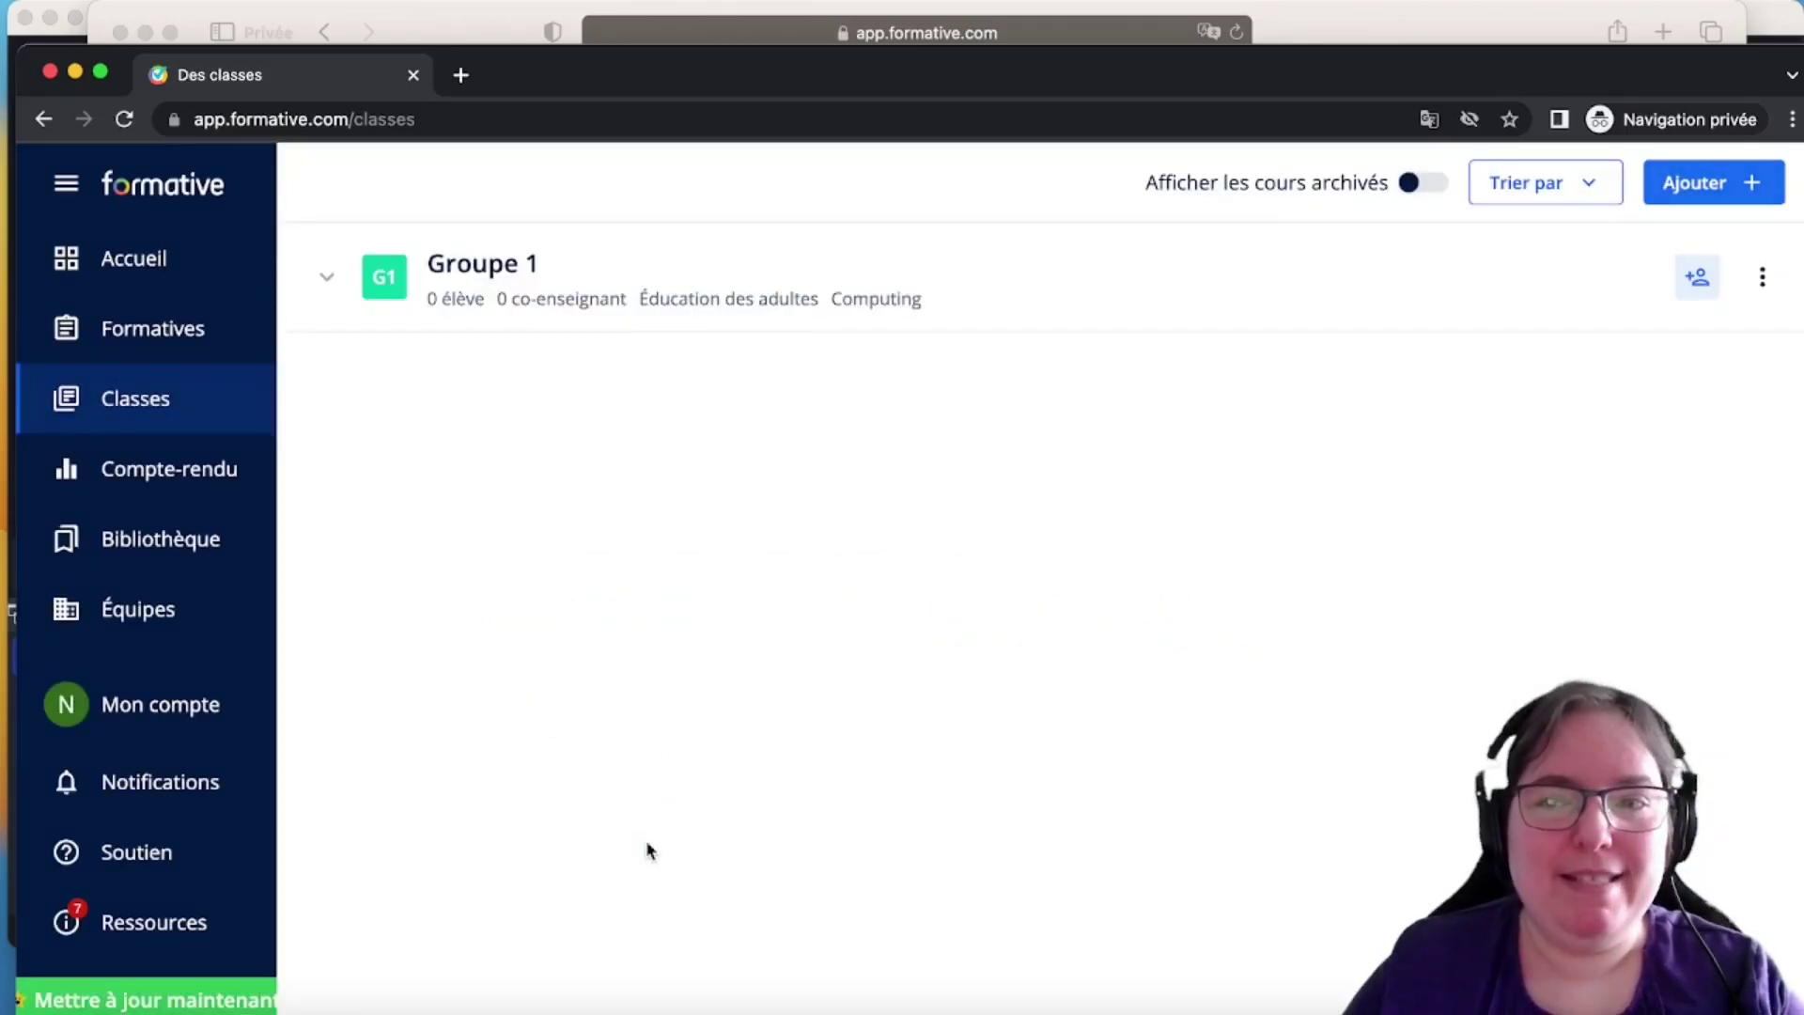
Fill a manual student row for Groupe 1 with the sample text Prénom and Nom, and close the form without adding the student
left_click(1699, 282)
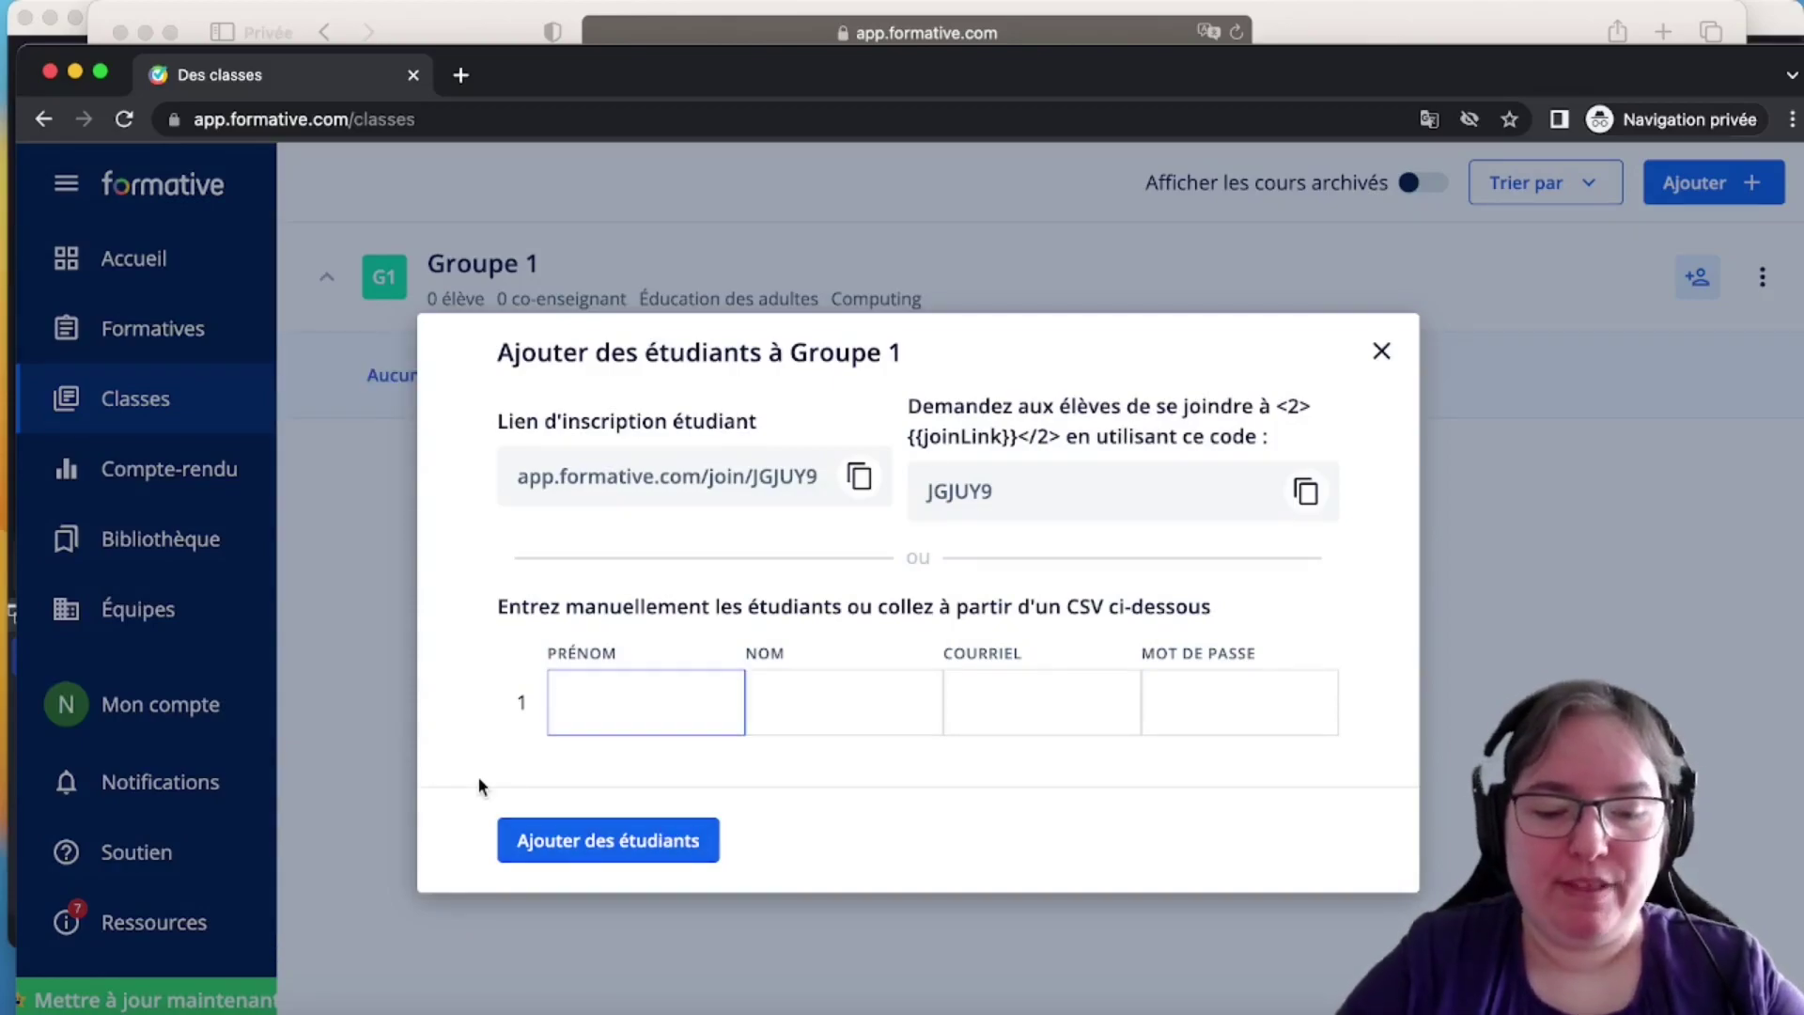
type("Prénom")
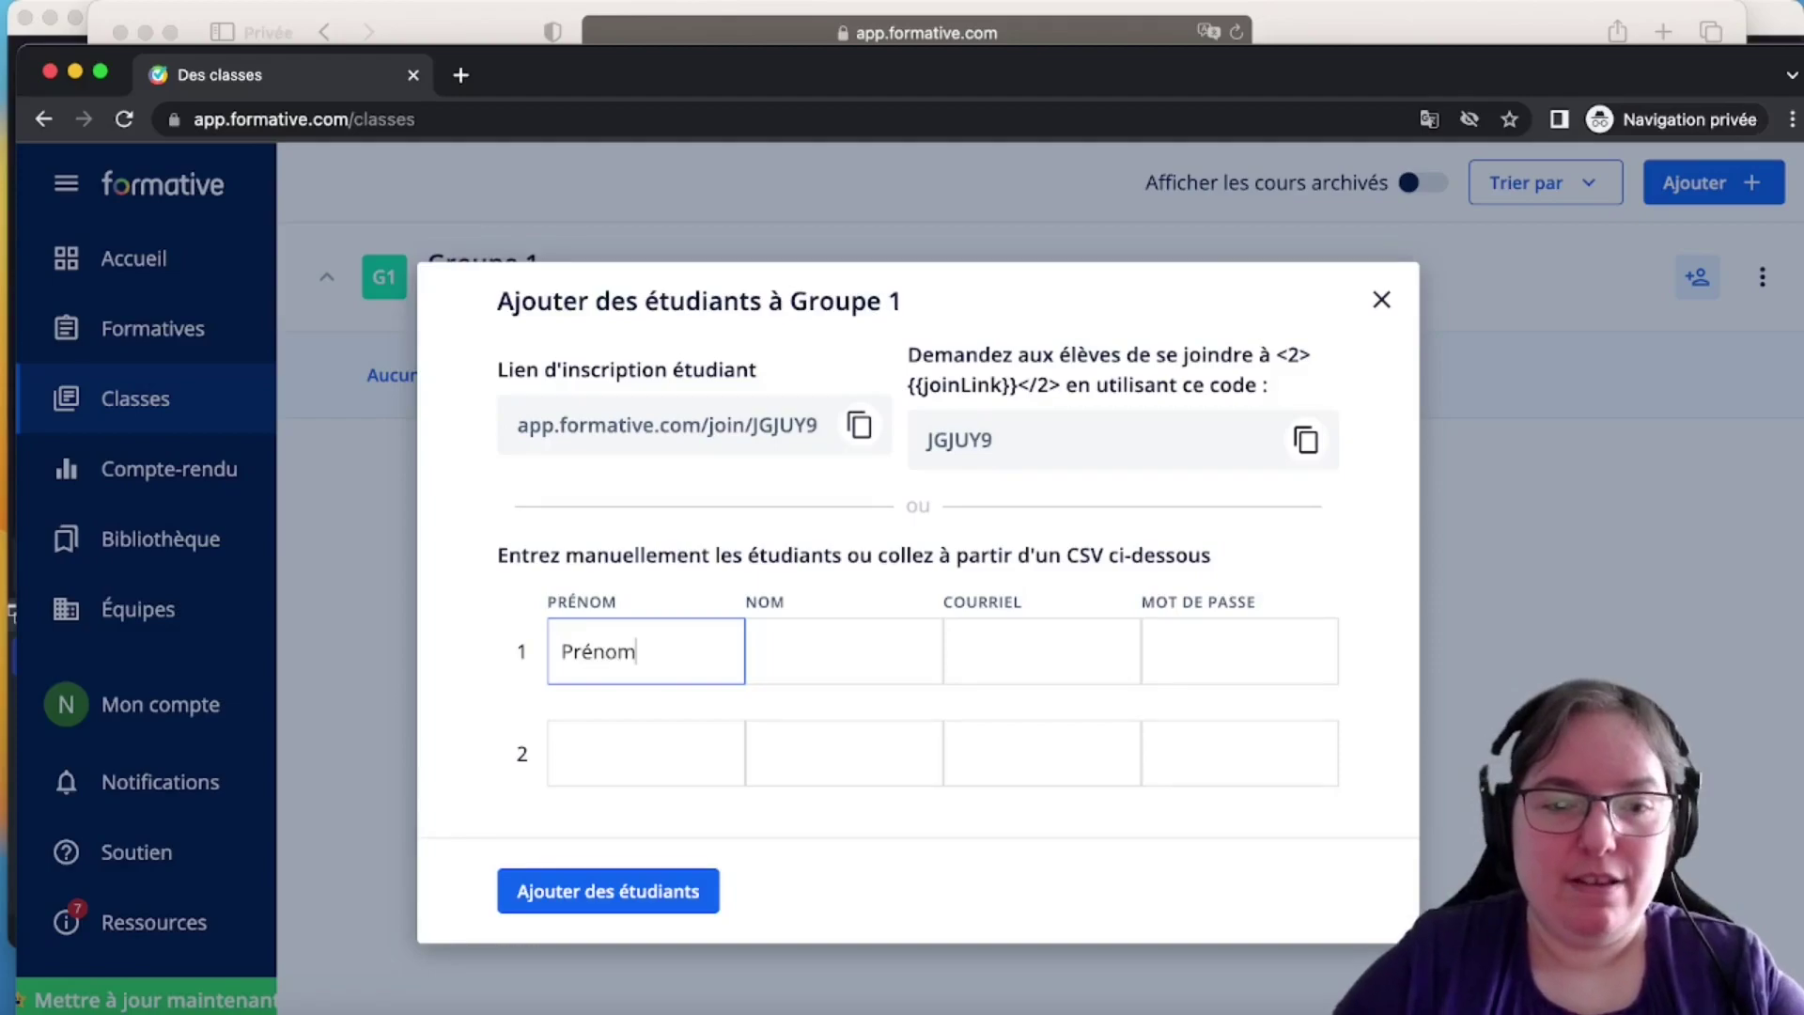
key("Tab")
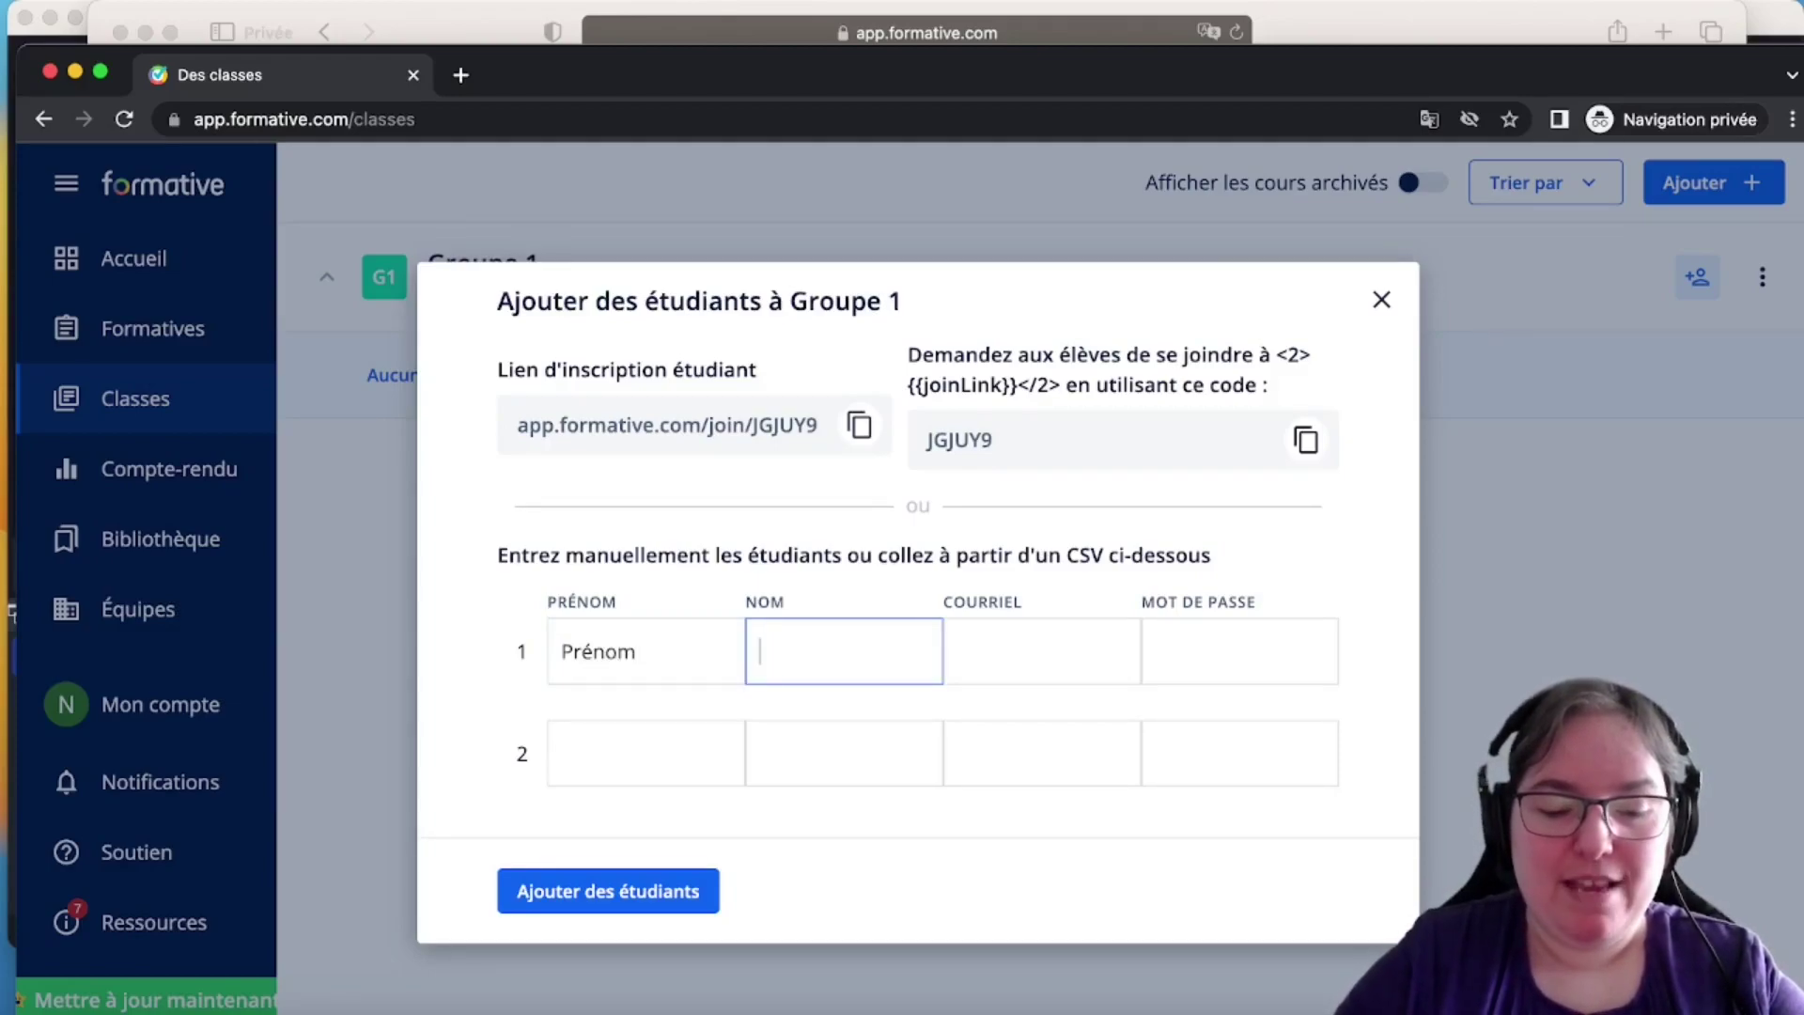
type("Nmo")
key("BackSpace")
key("BackSpace")
type("pom")
key("Tab")
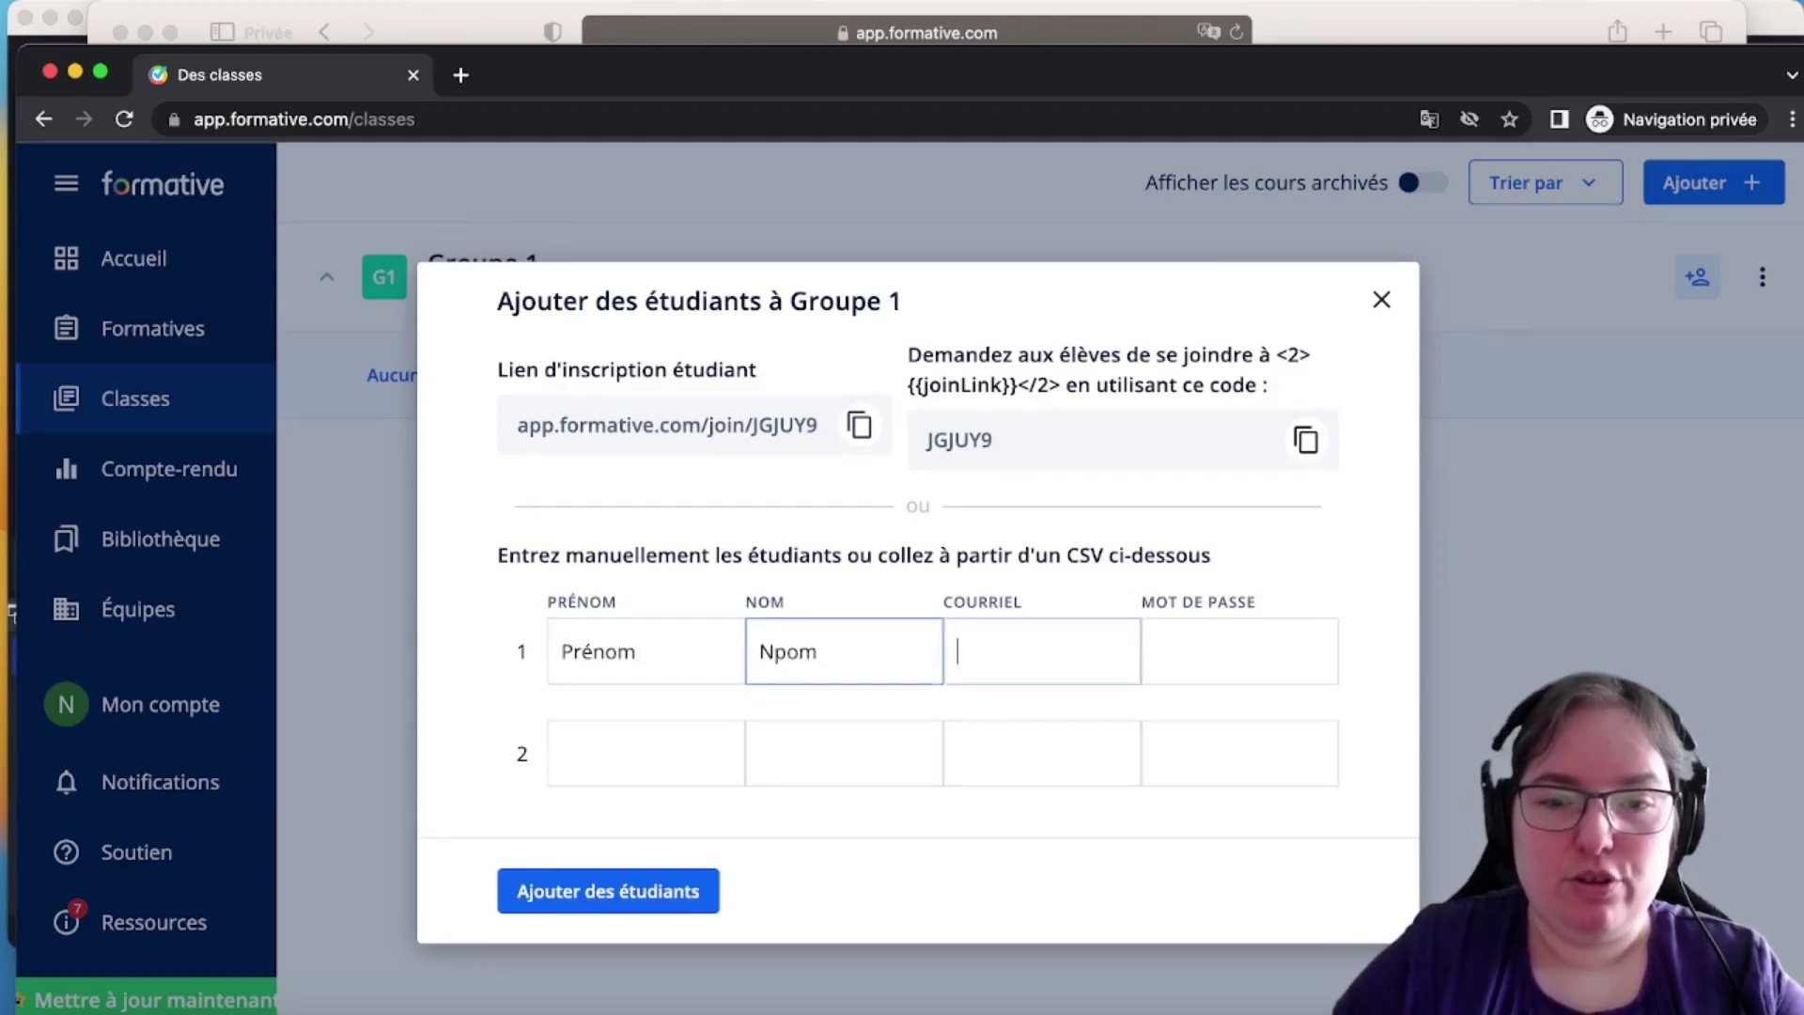
left_click(789, 649)
key("BackSpace")
left_click(987, 631)
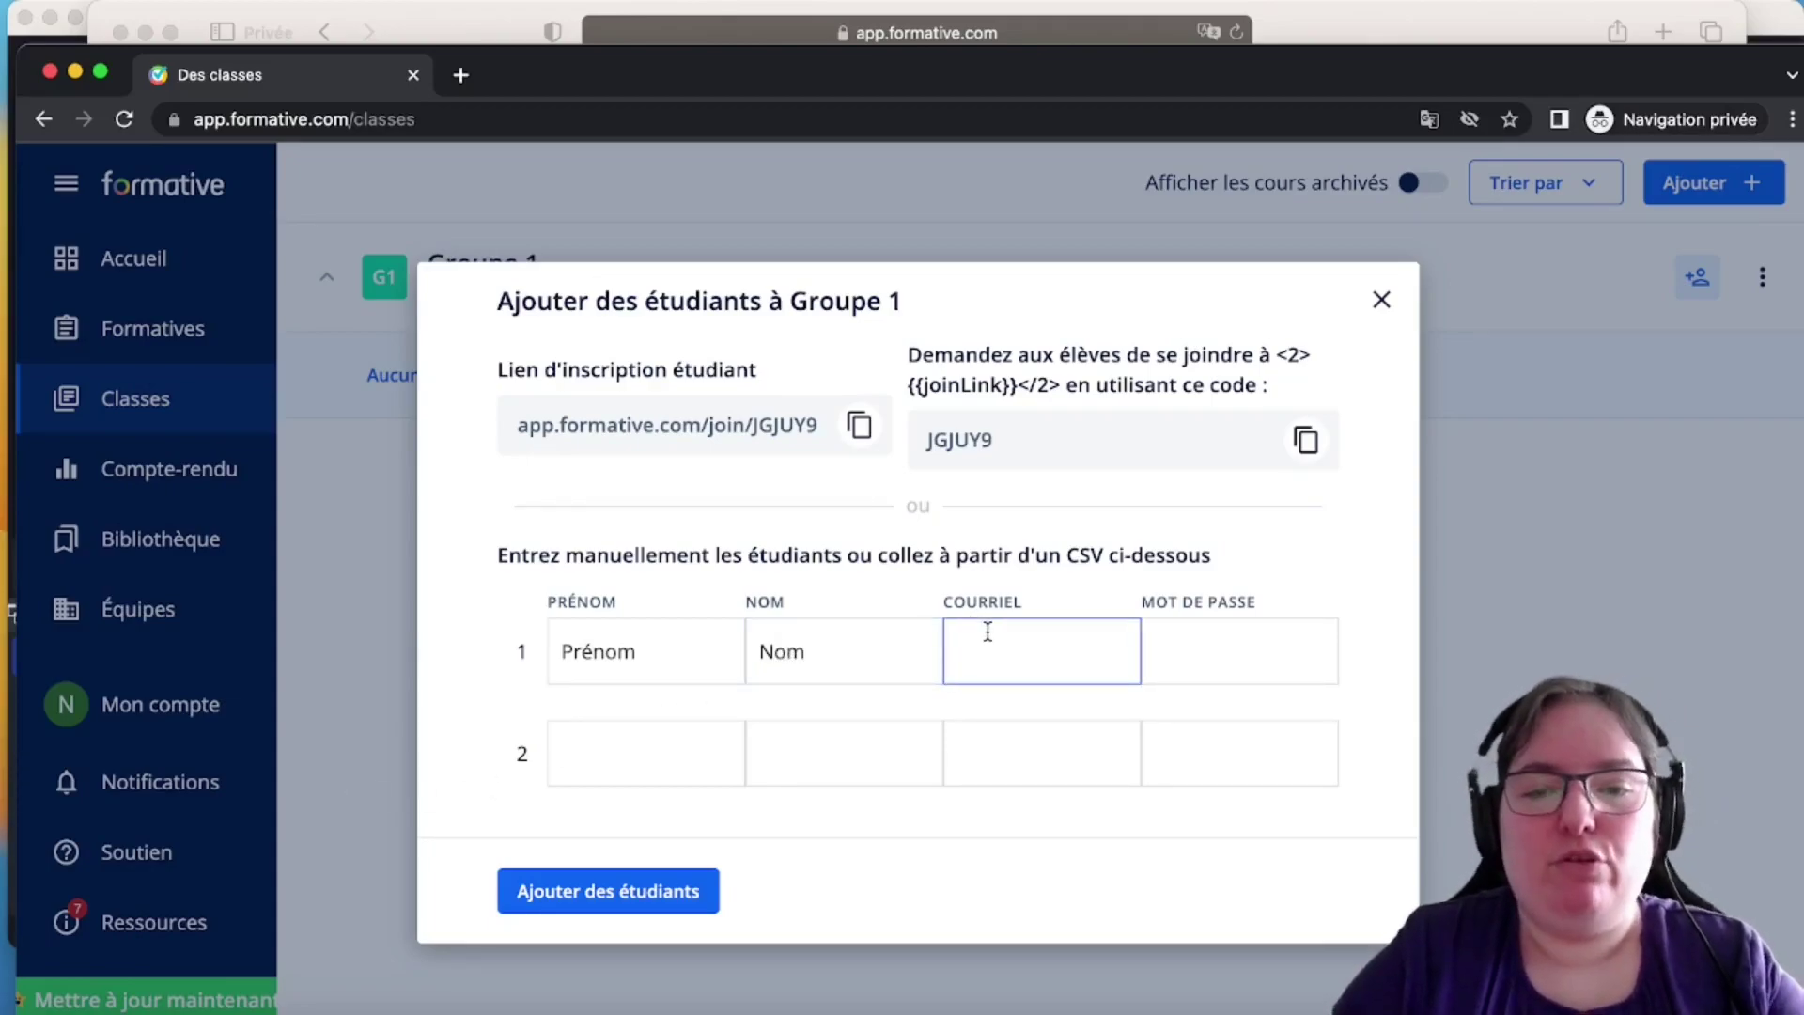
key("Tab")
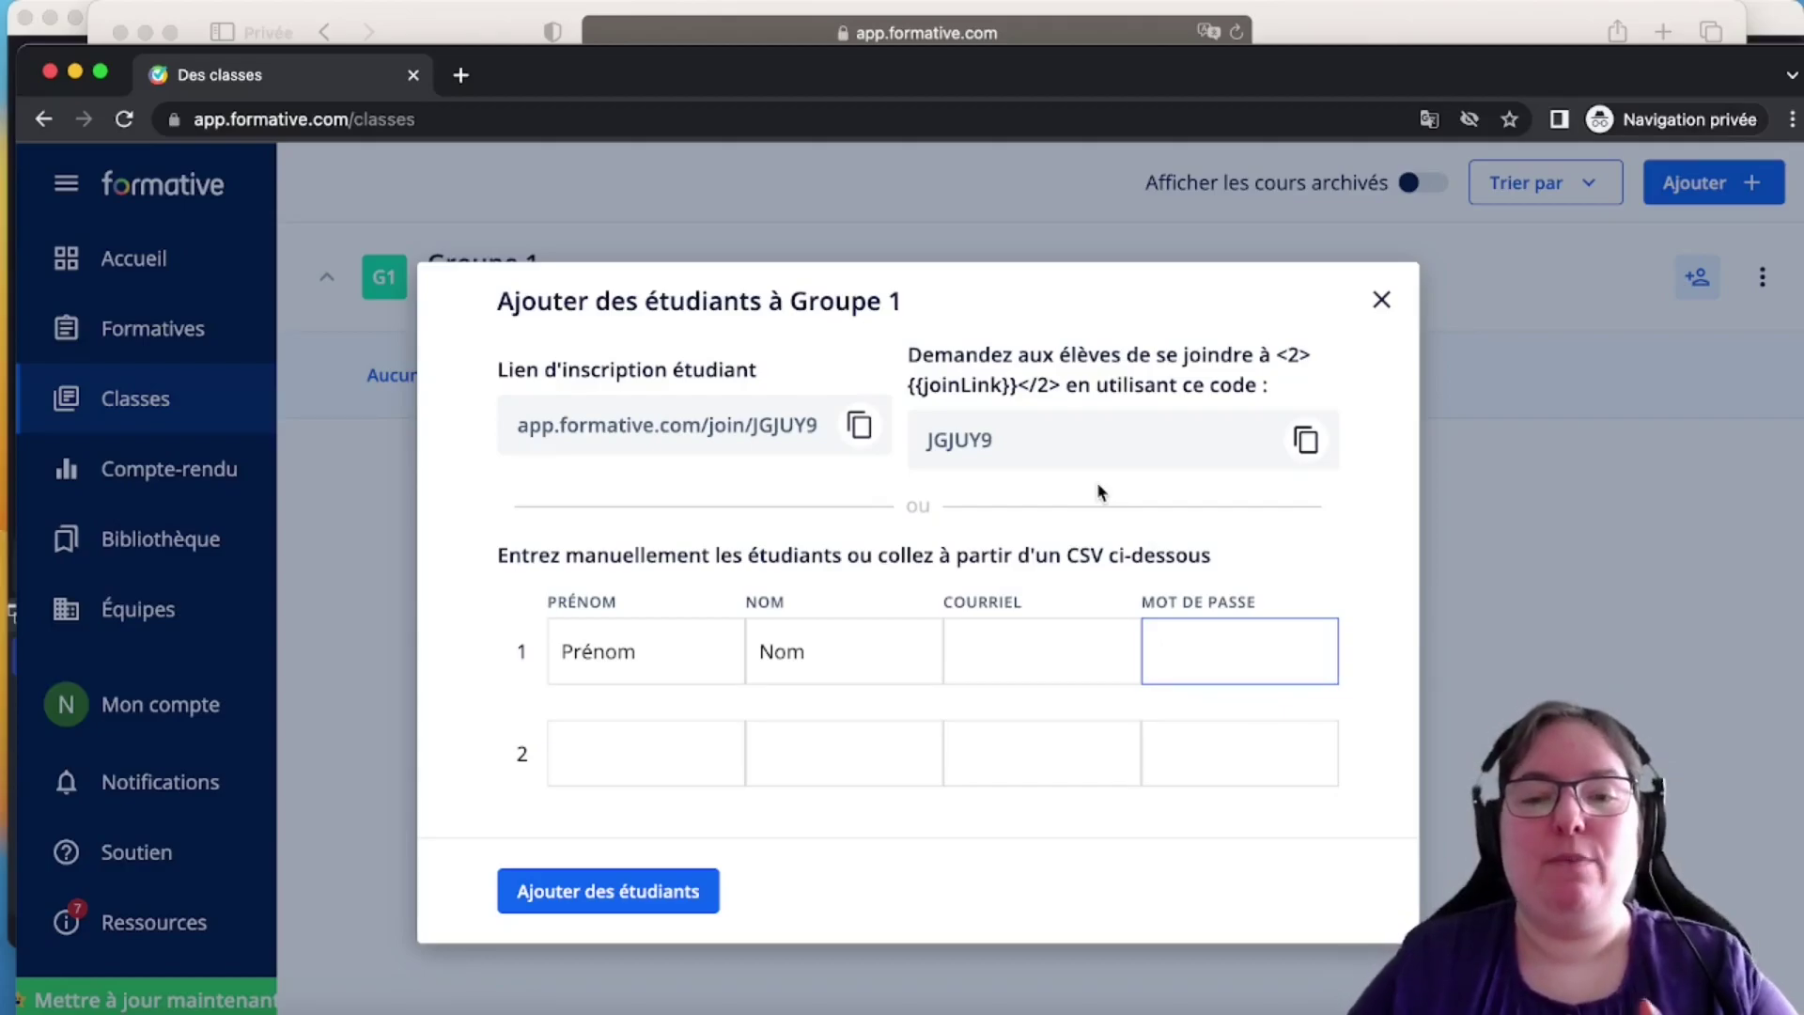
left_click(1379, 299)
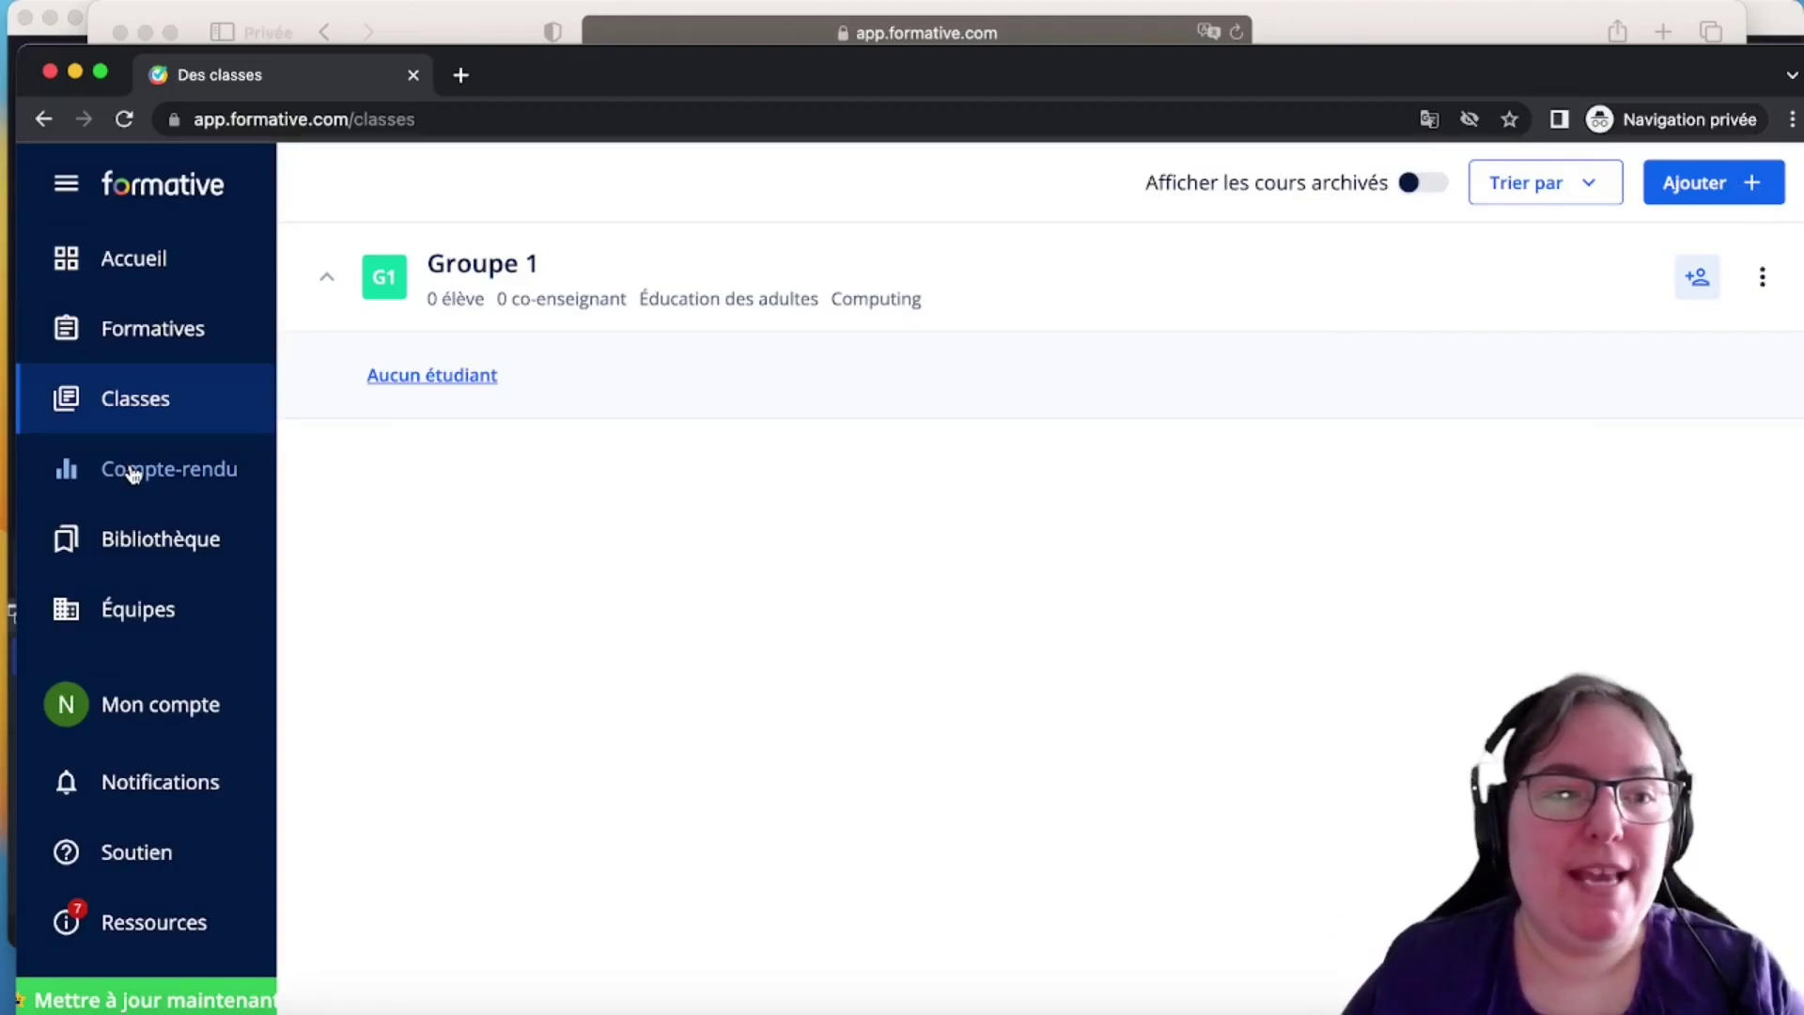
Start assigning Untitled Formative 3 to Groupe 1 and turn on showing each question on individual pages in the additional settings
left_click(151, 335)
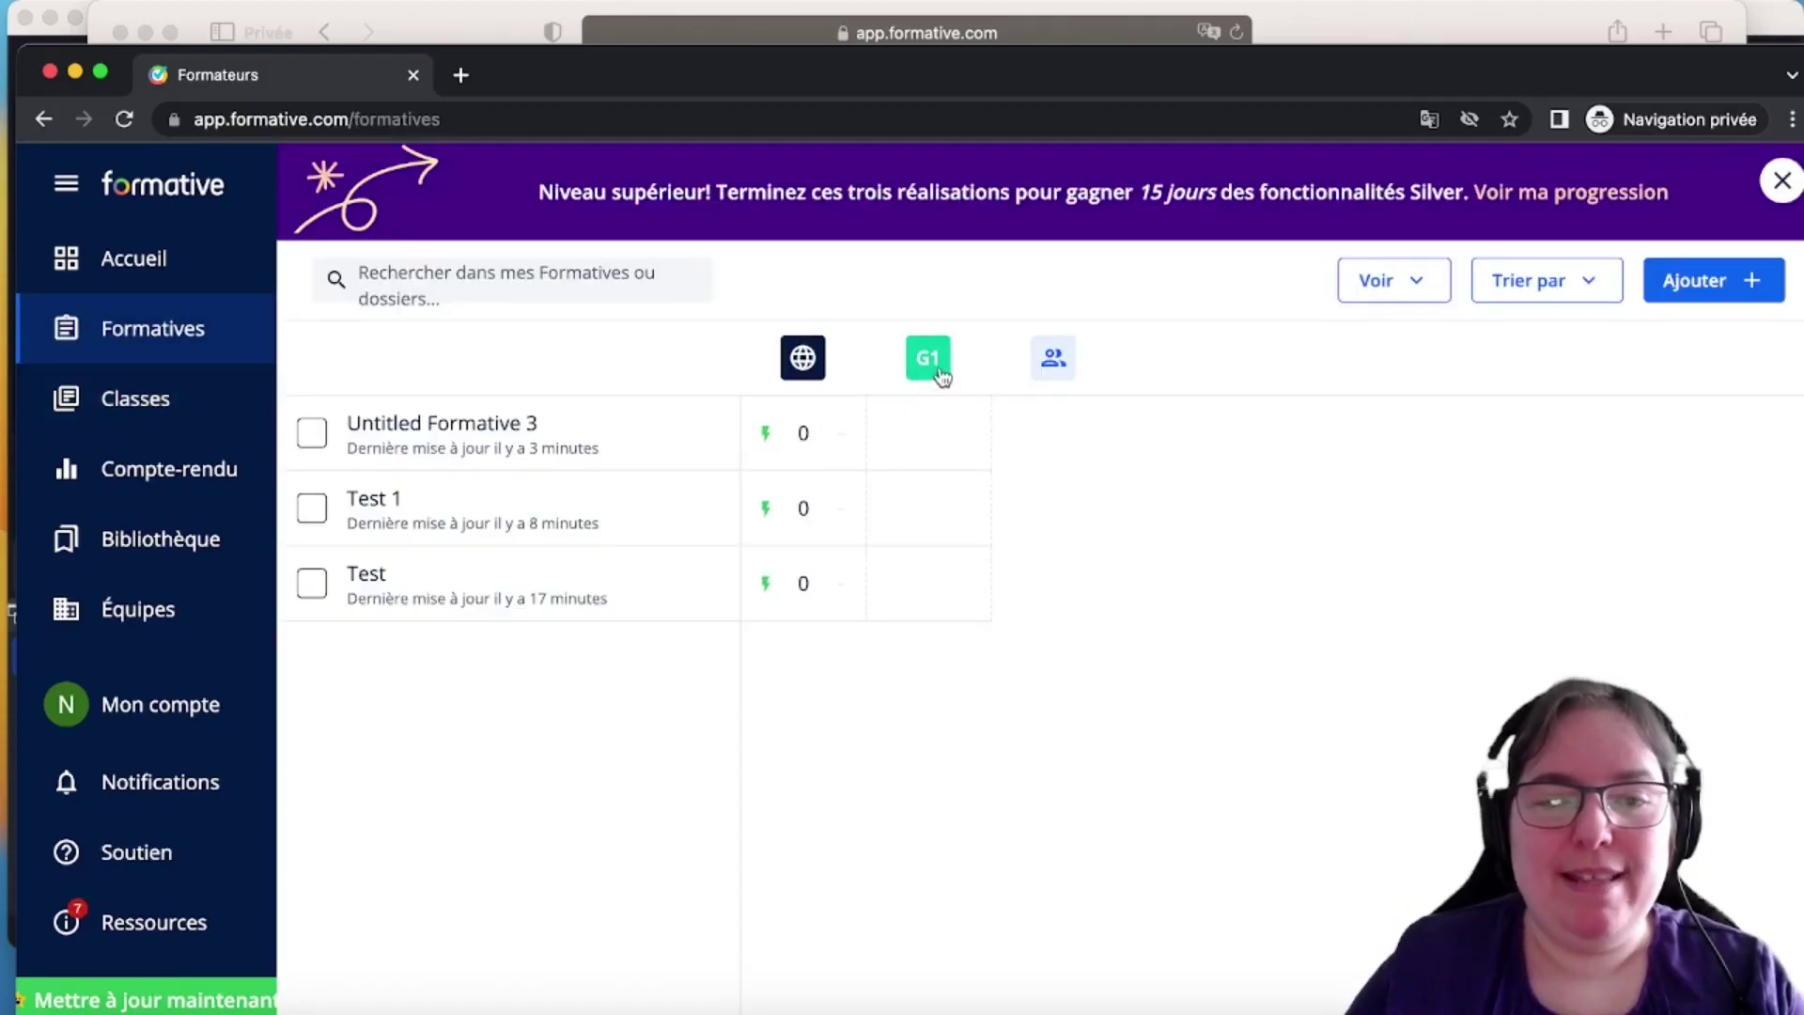
mouse_move(928, 438)
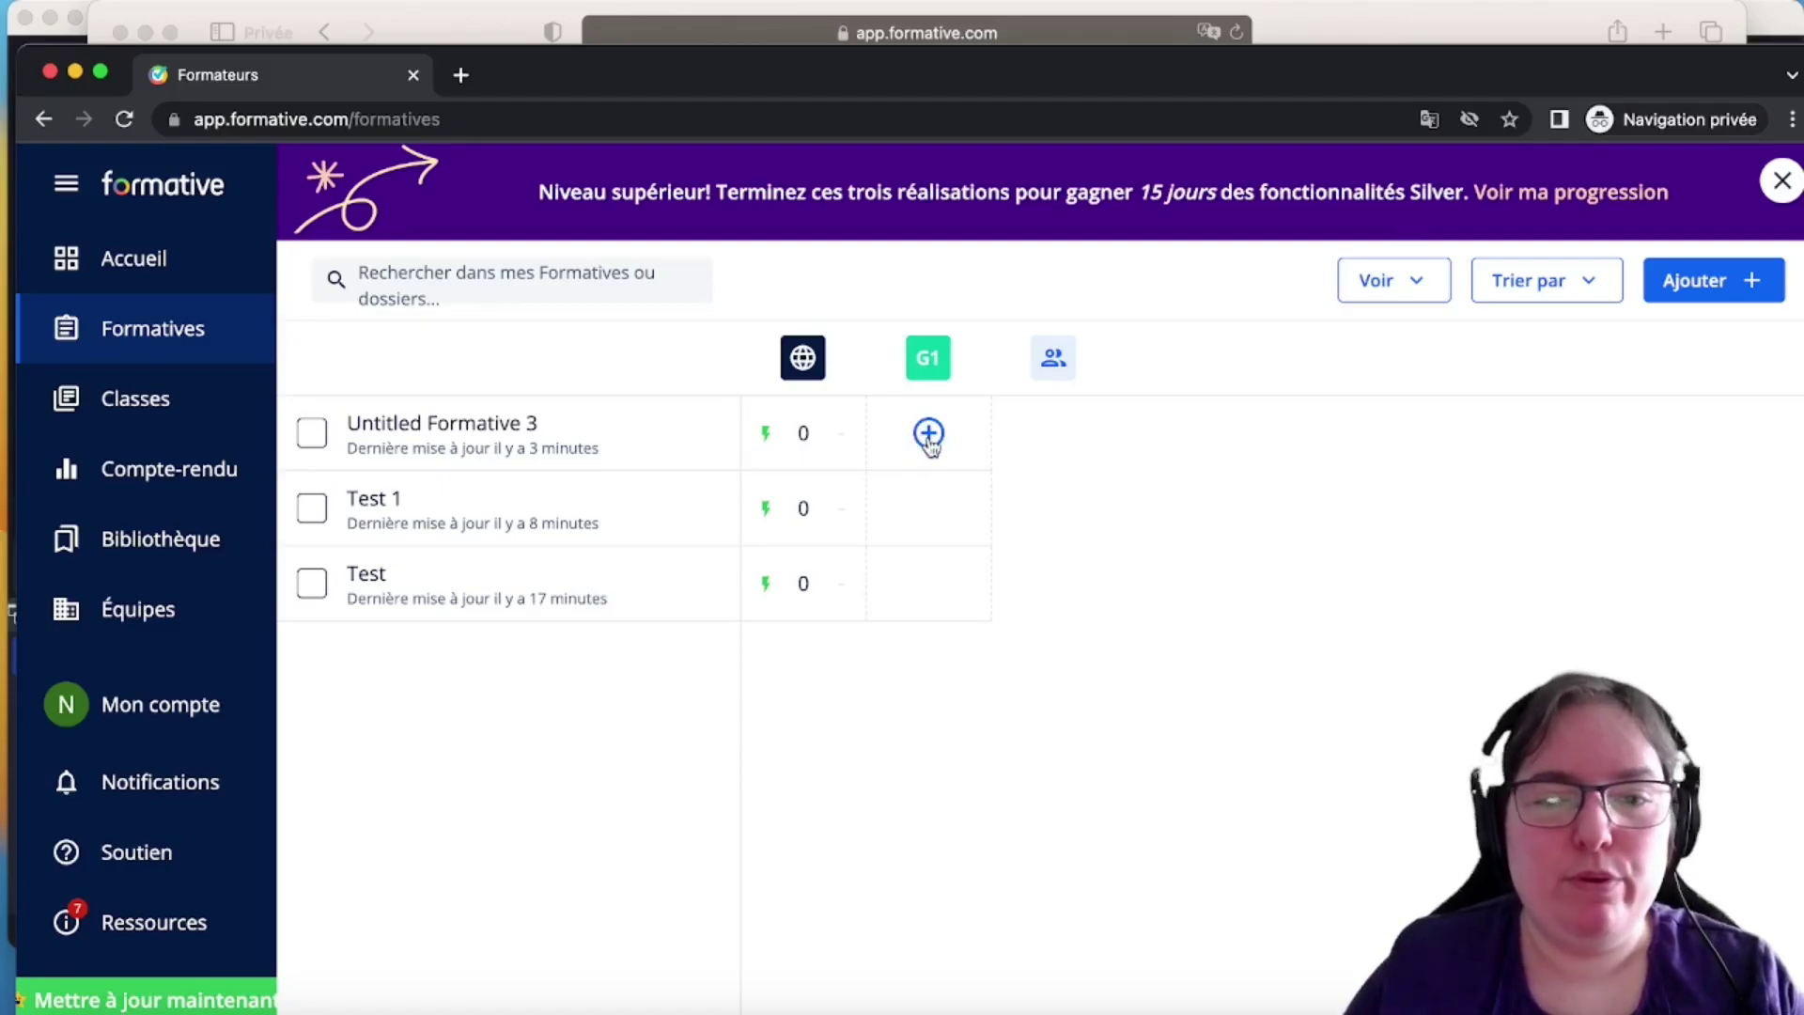
left_click(928, 434)
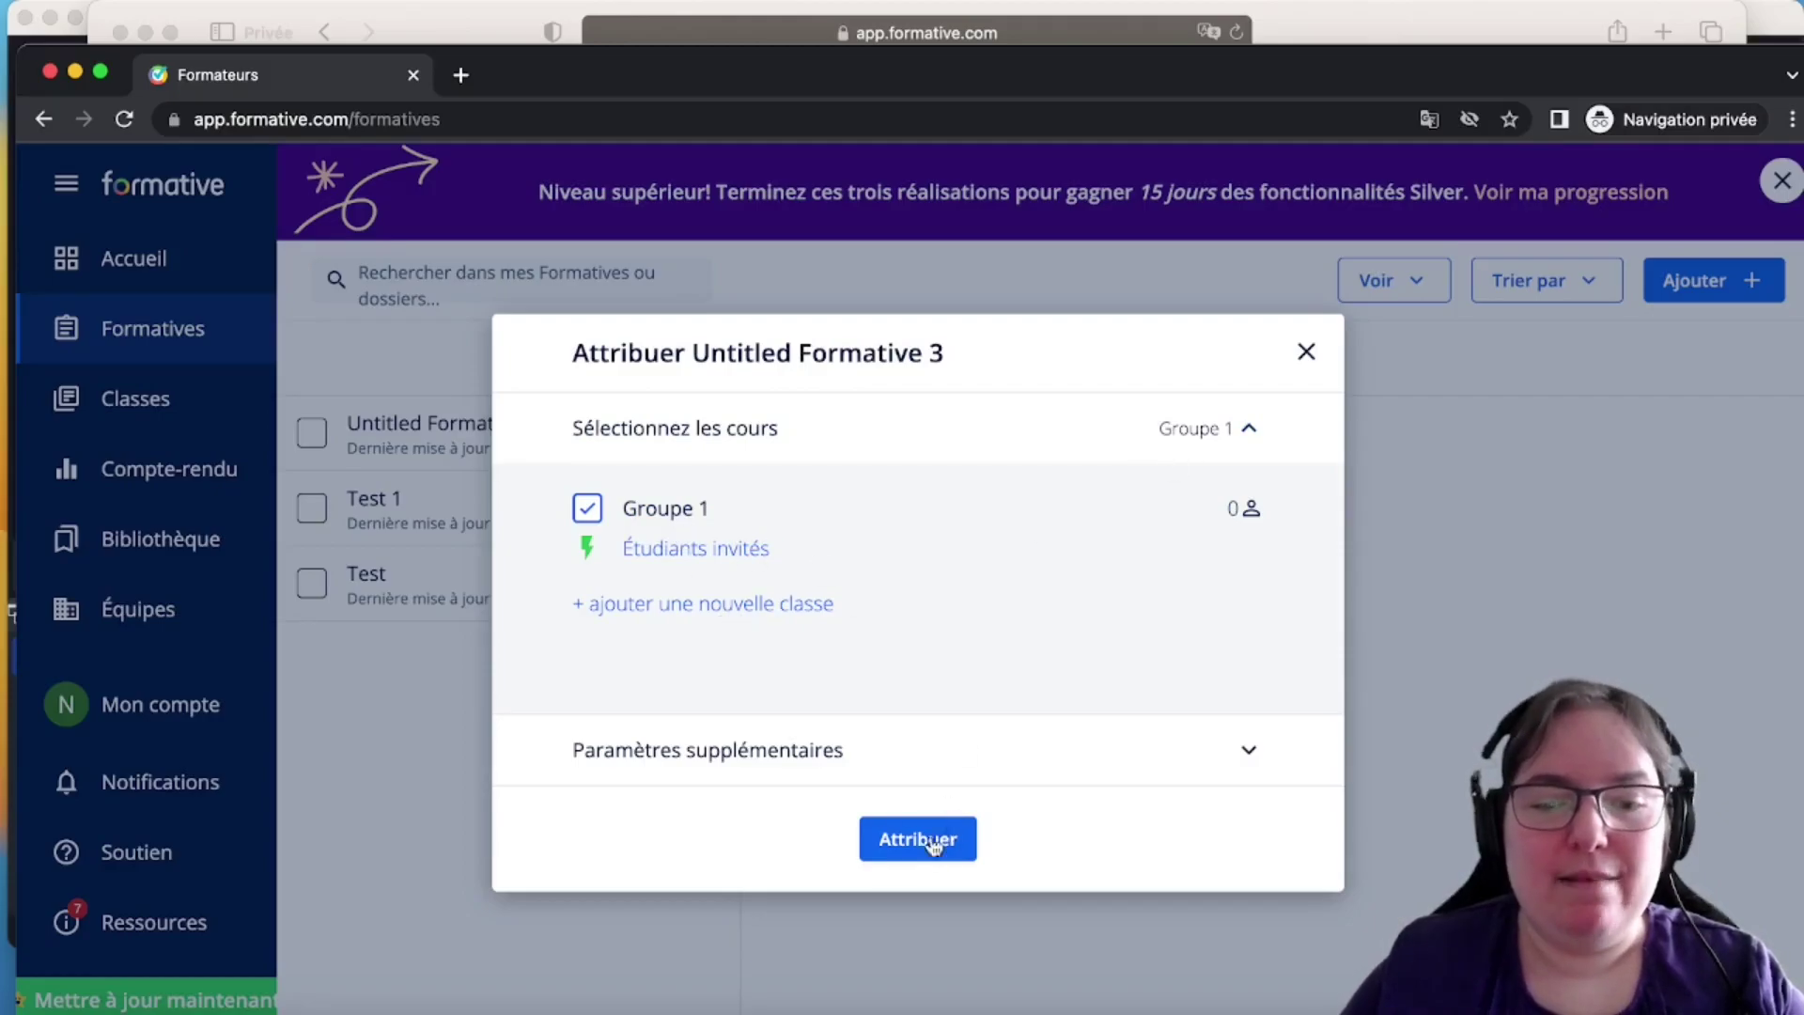
left_click(851, 752)
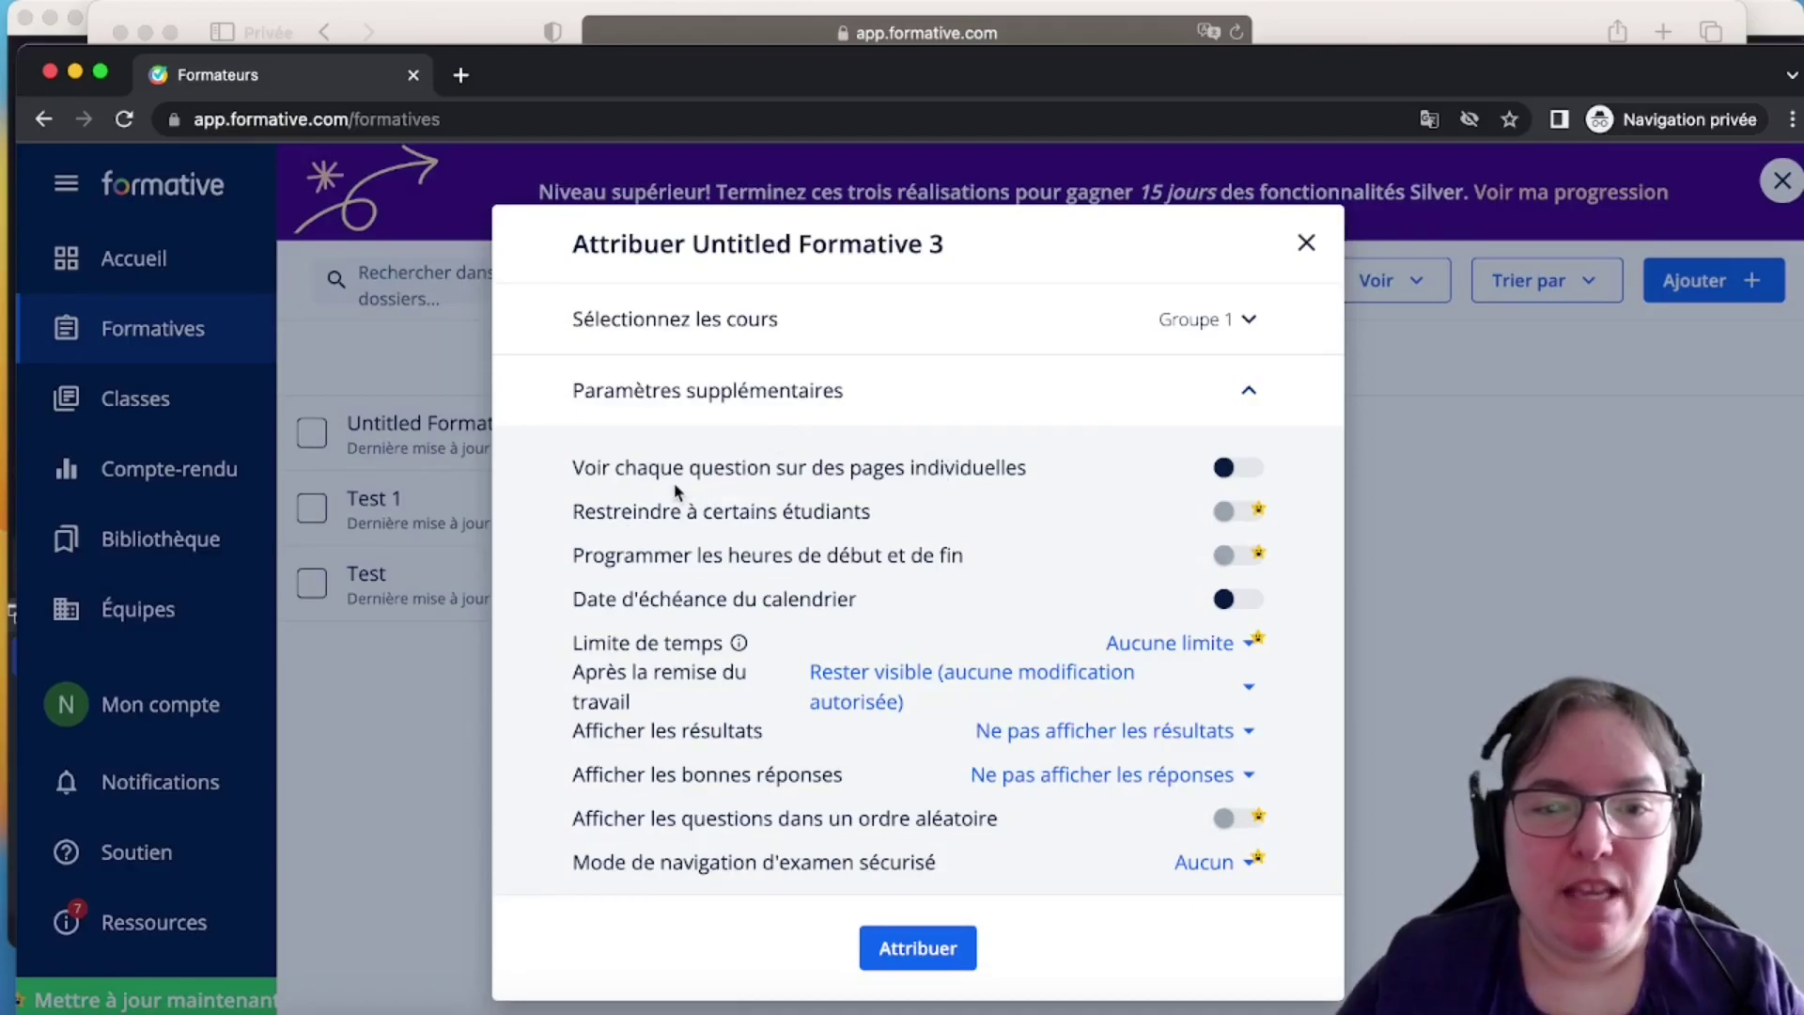
left_click(1222, 467)
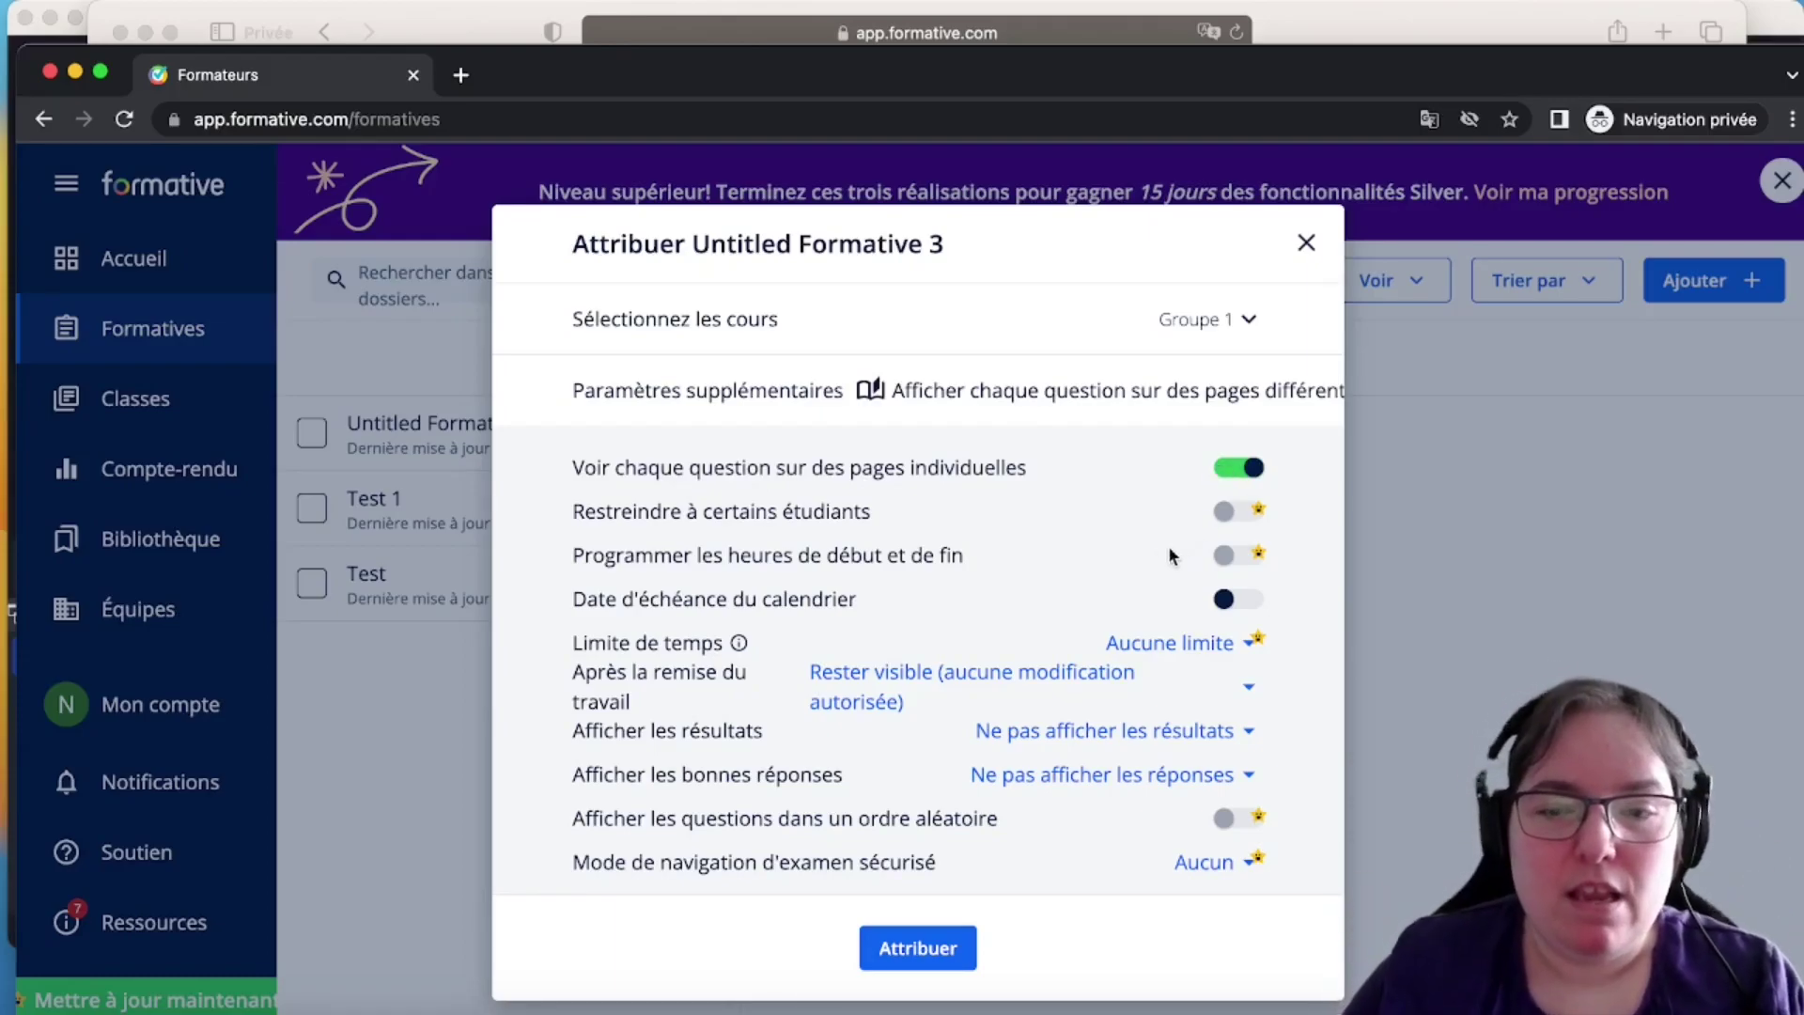
Choose Rester visible (aucune modification autorisée) for submitted work and Ne pas afficher les résultats for the results display
left_click(1140, 691)
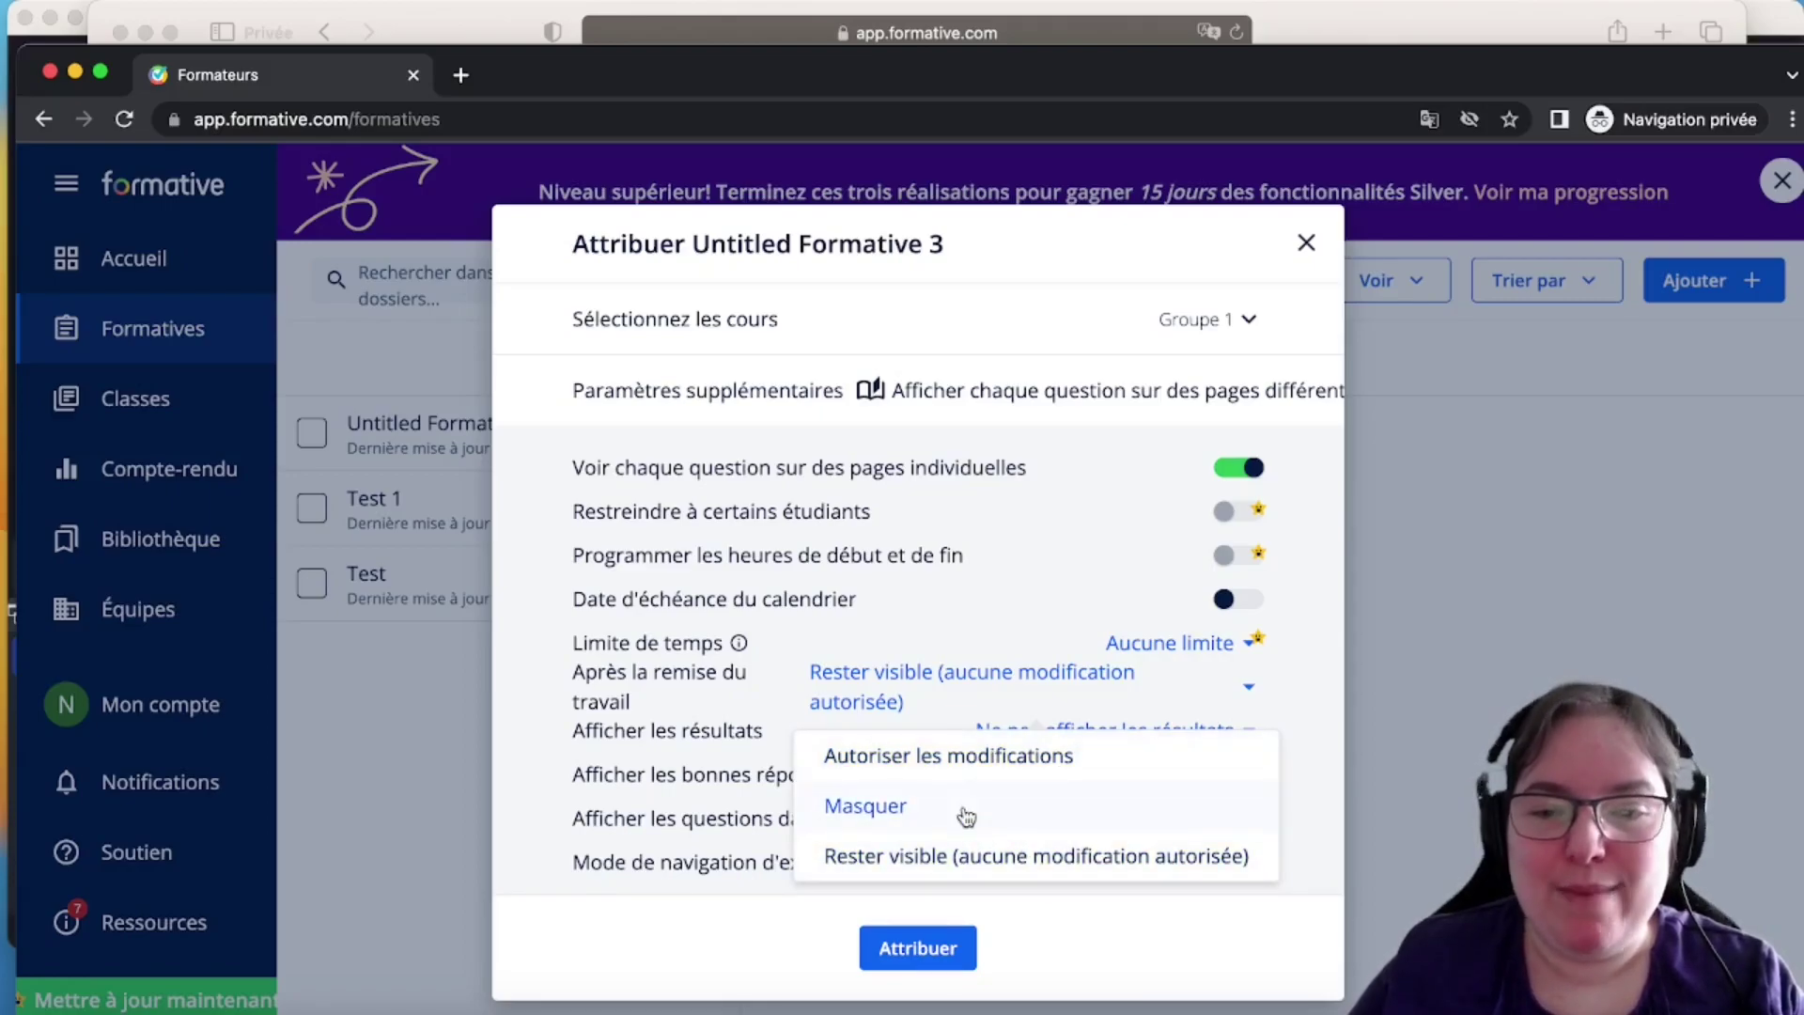
left_click(1039, 857)
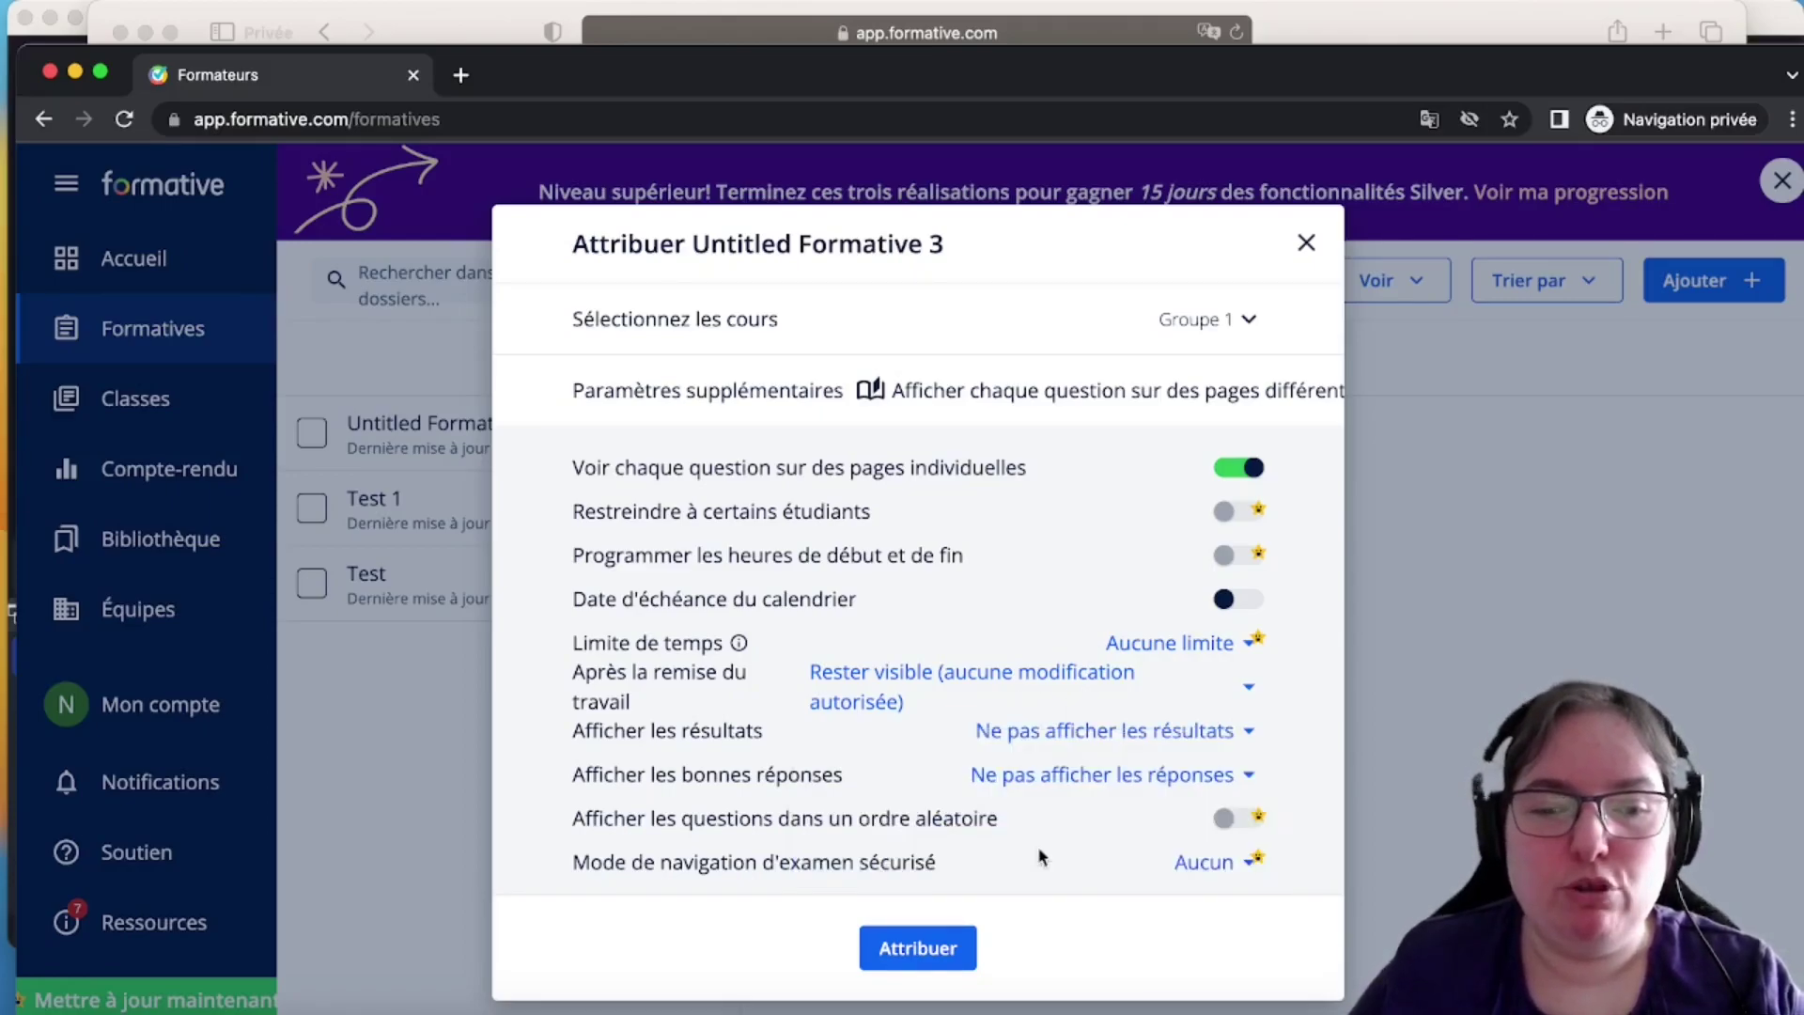
left_click(1143, 744)
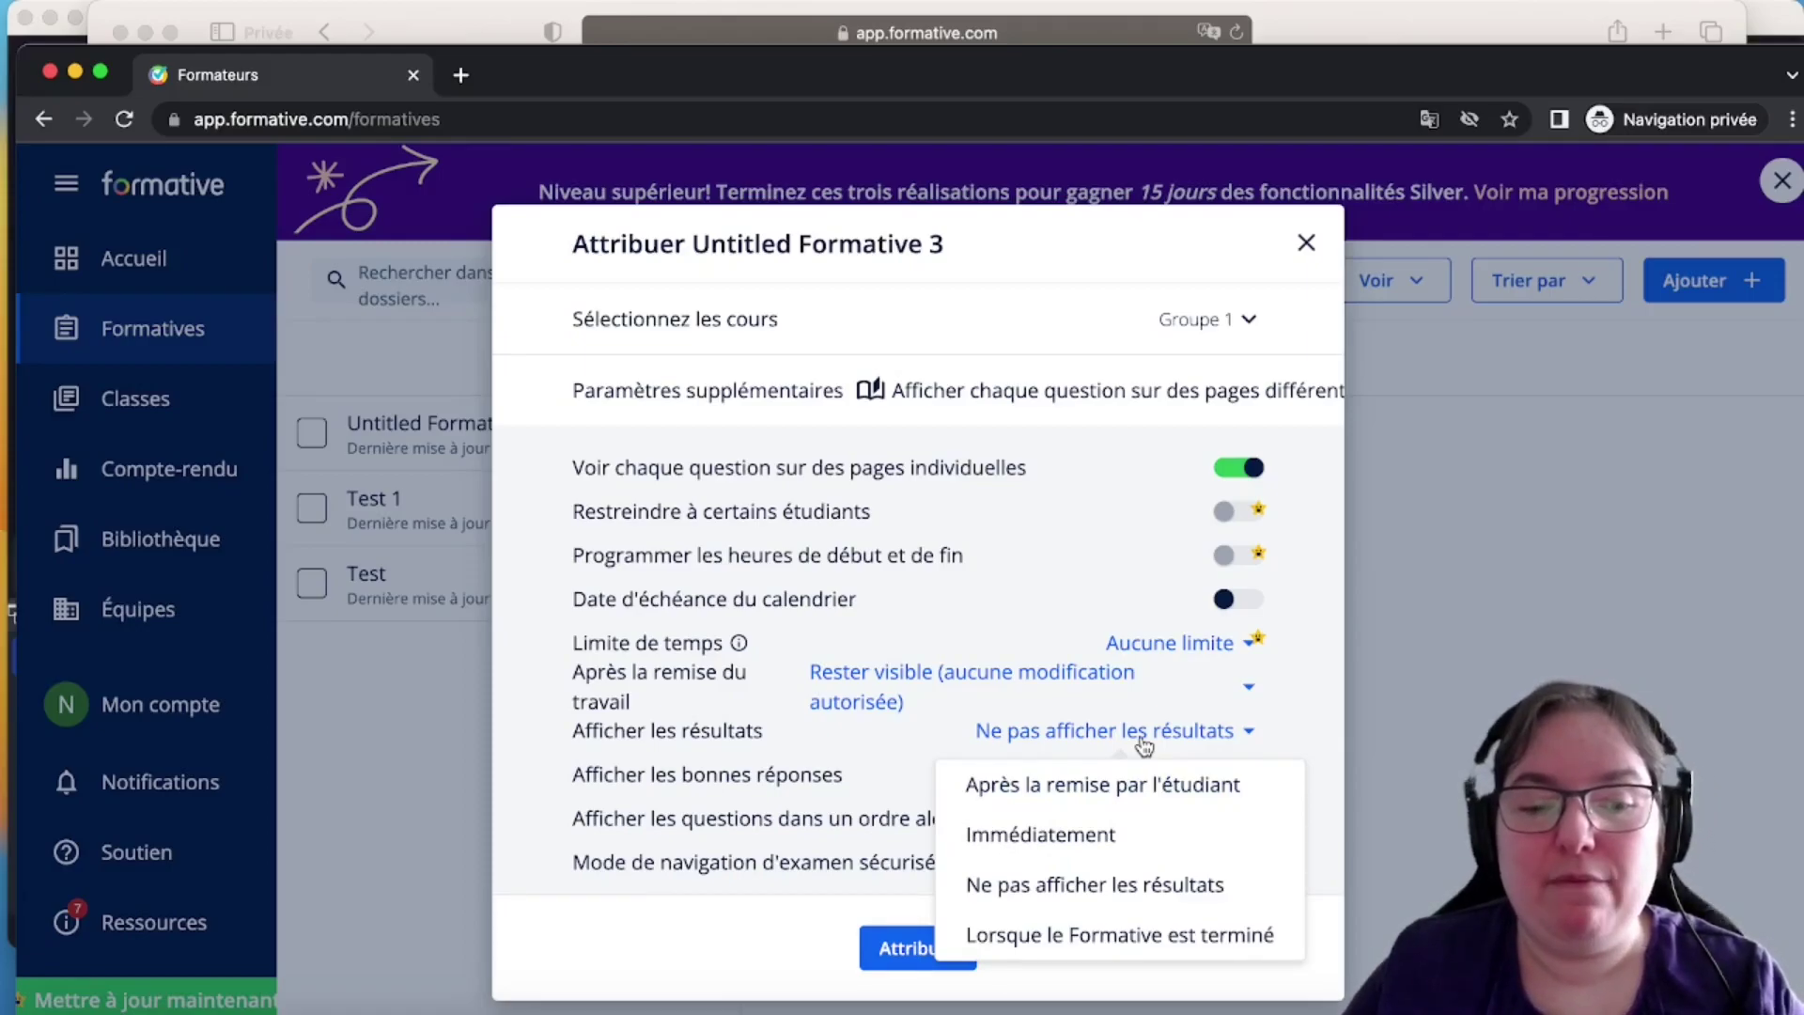
left_click(1147, 897)
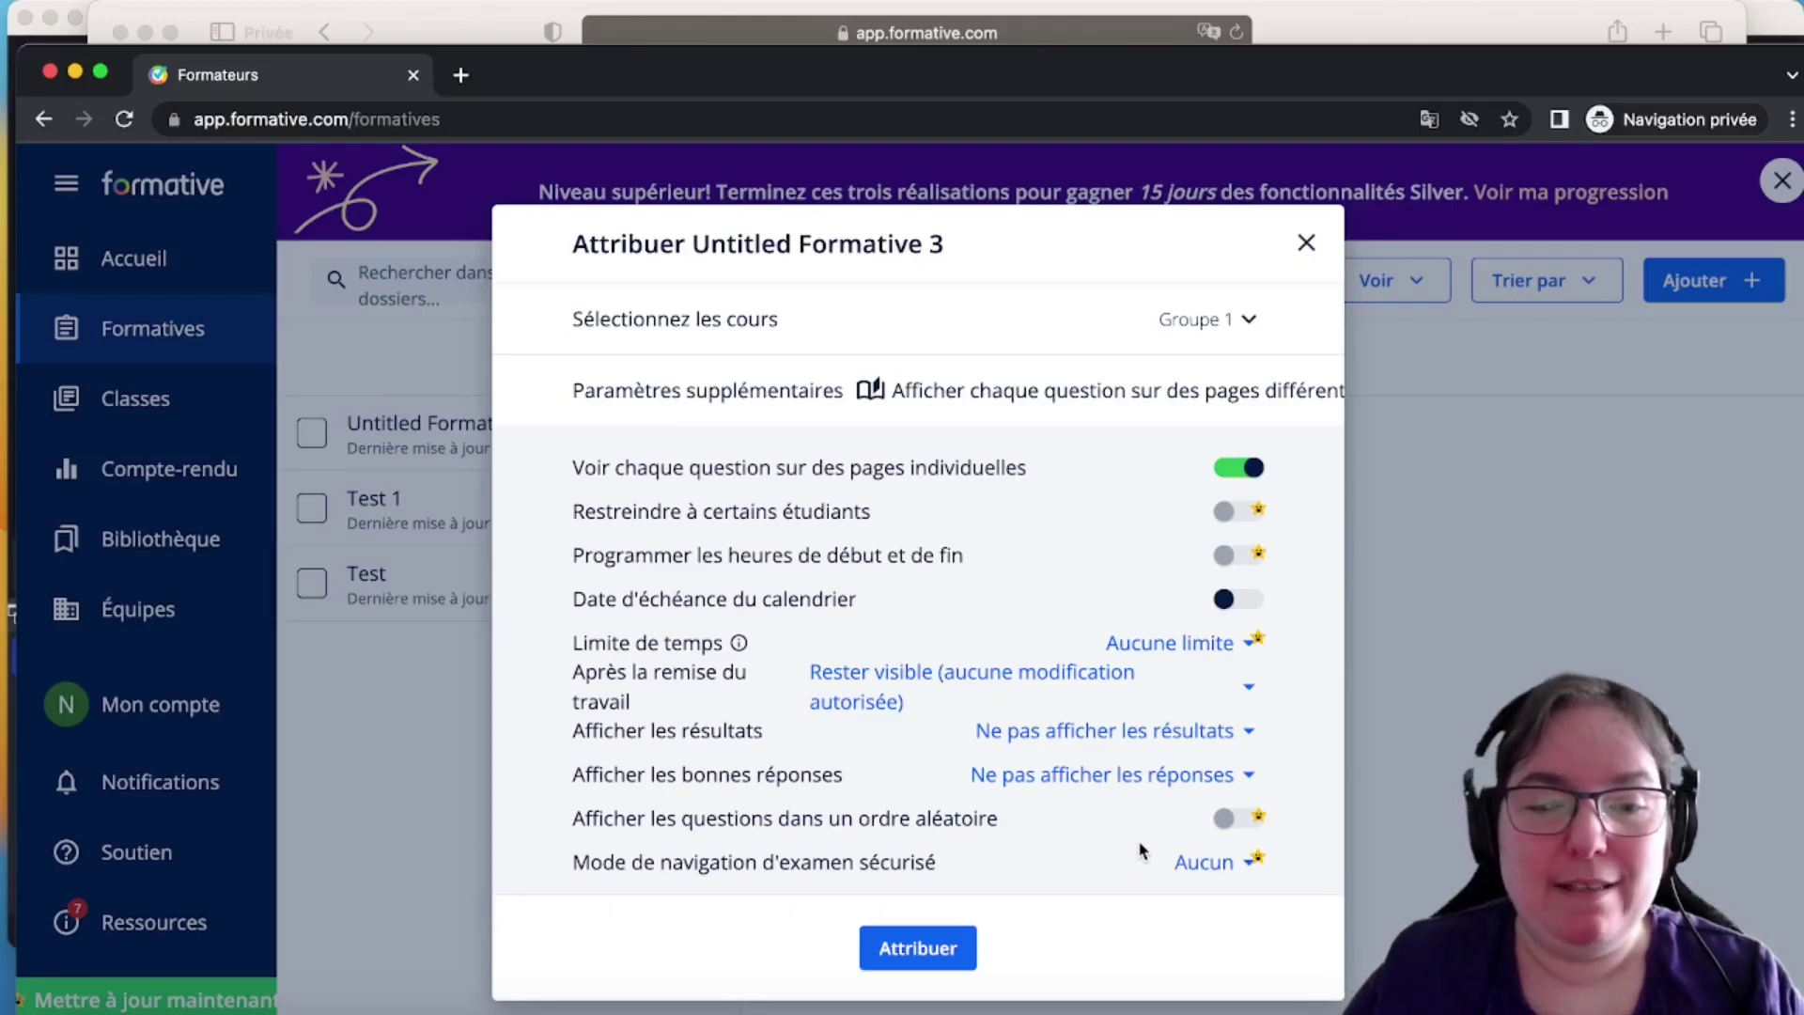
Keep the correct answers on Ne pas afficher les réponses and assign Untitled Formative 3 to Groupe 1
left_click(1091, 784)
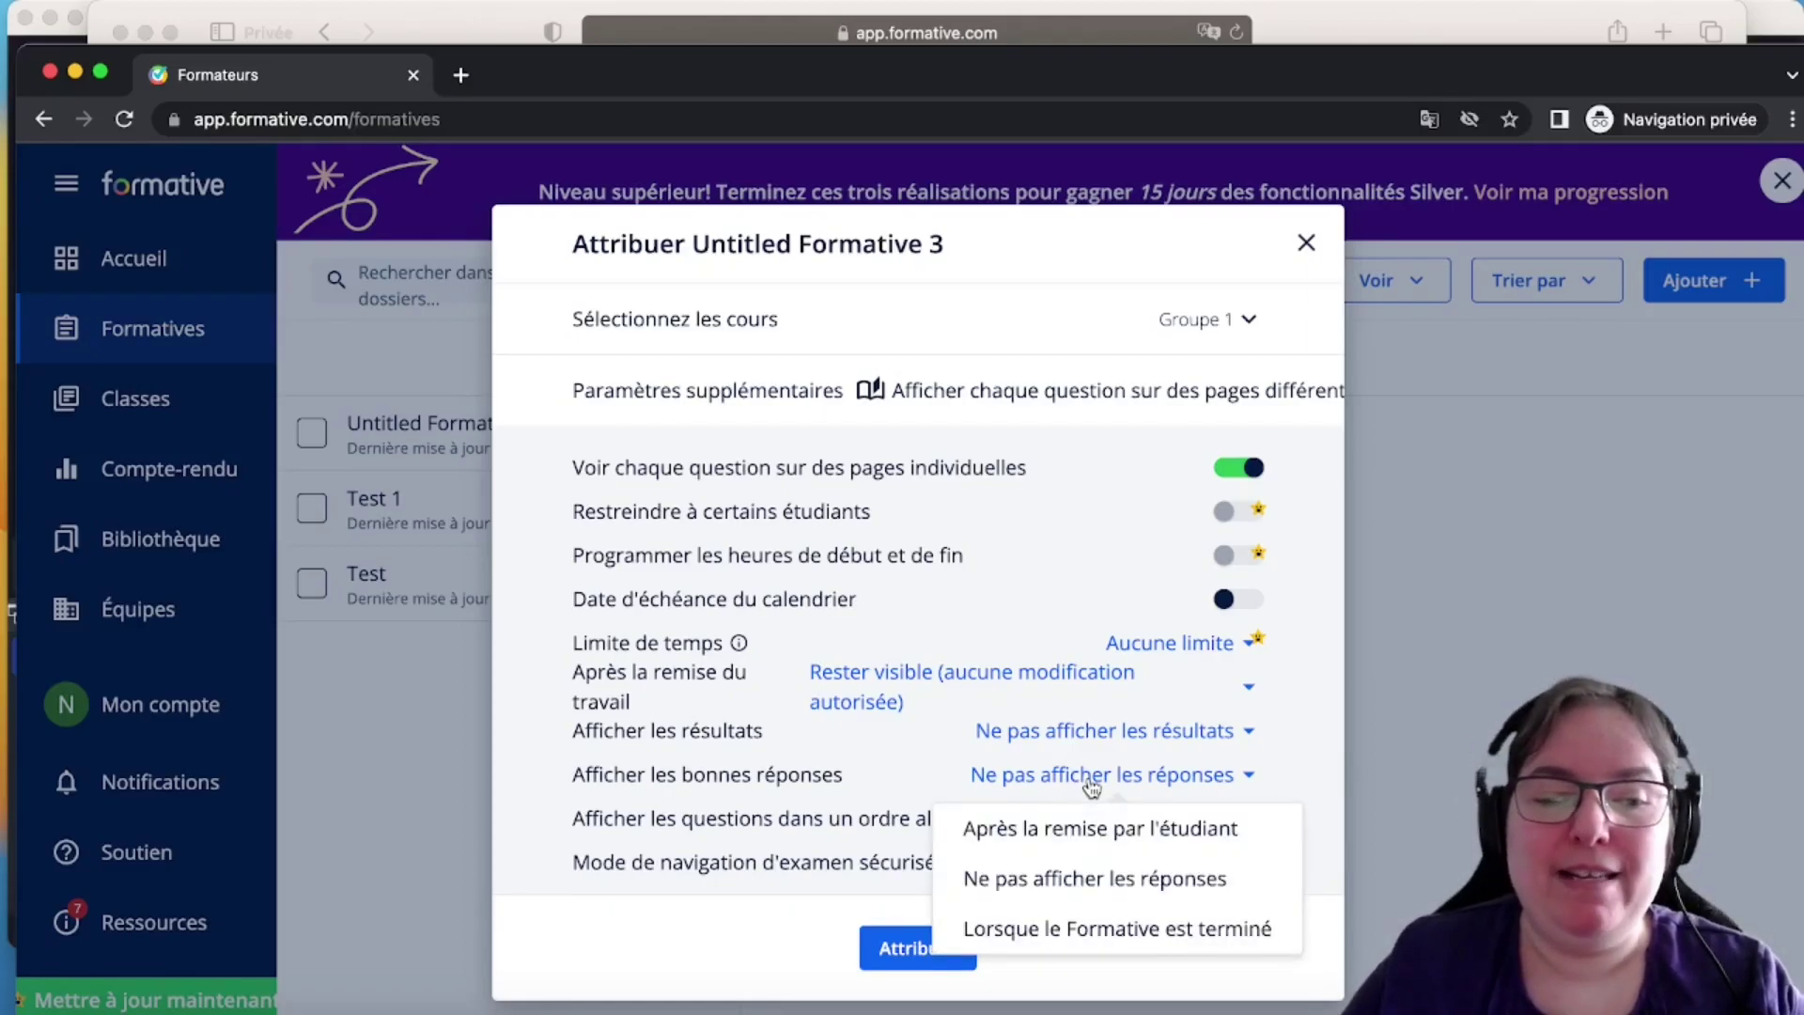
left_click(1091, 783)
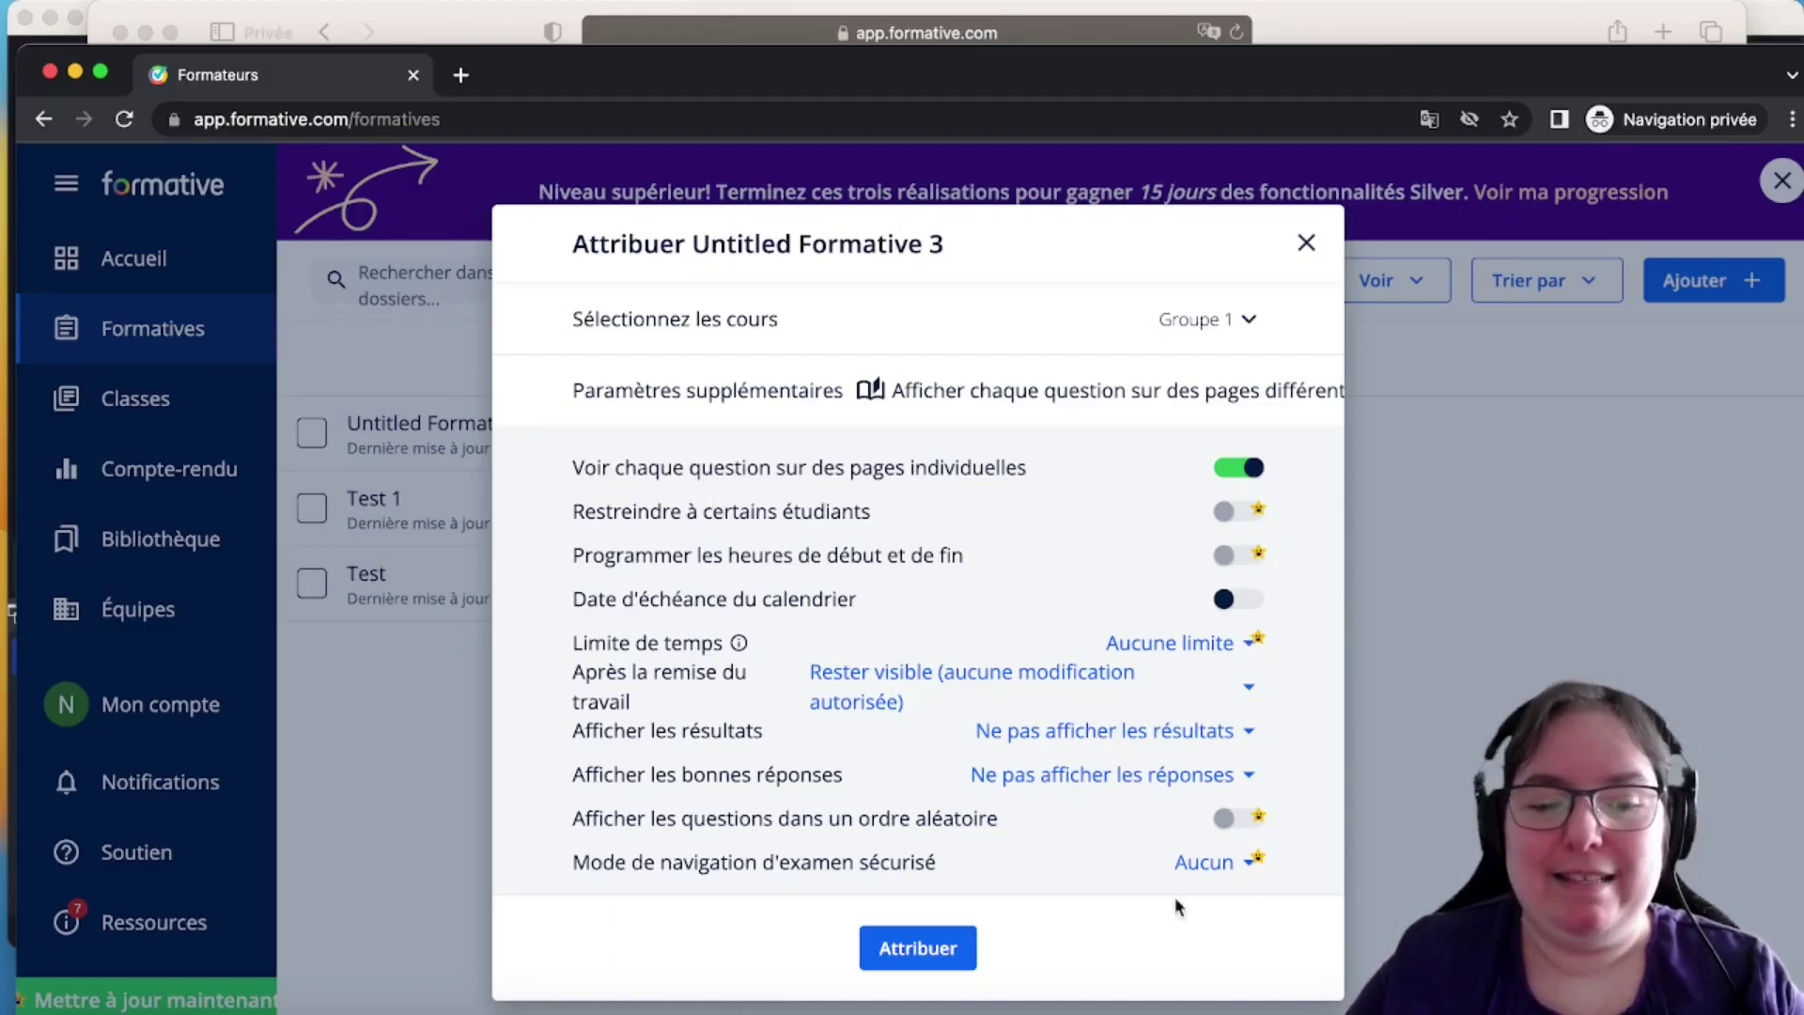
left_click(918, 949)
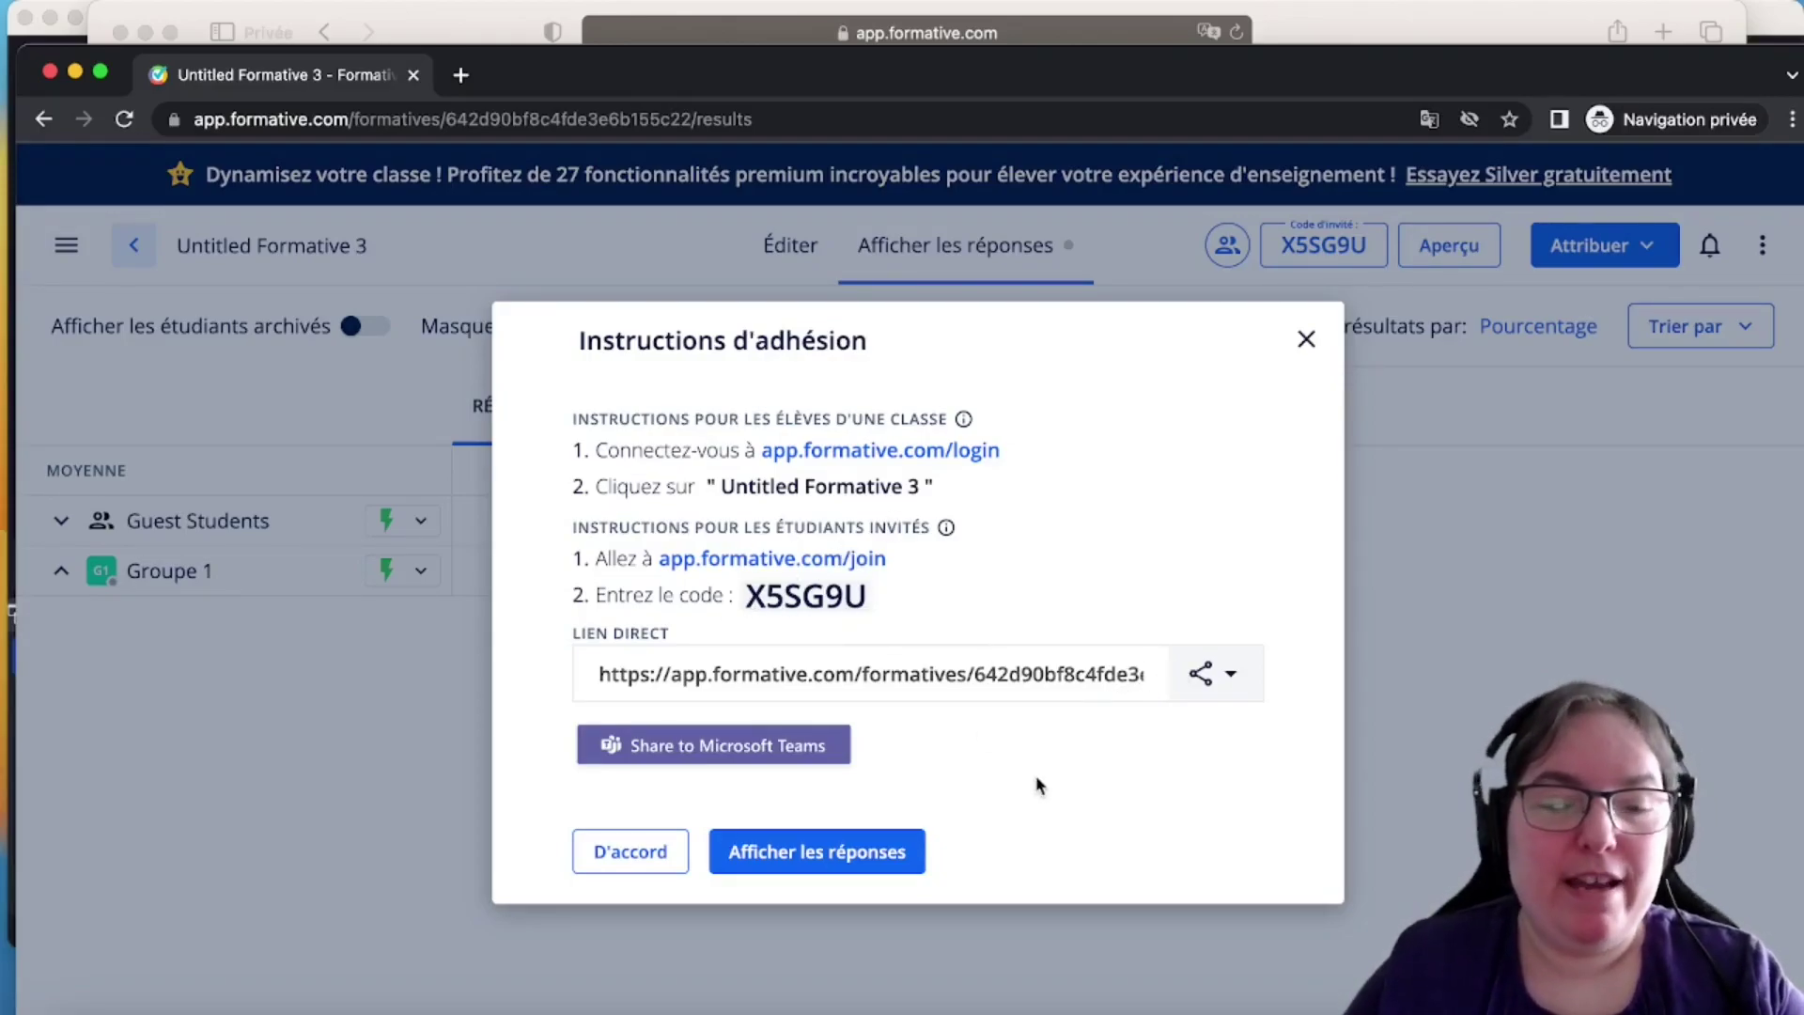
View the responses to Untitled Formative 3 by question and in the results overview, and return to the formatives list
left_click(862, 859)
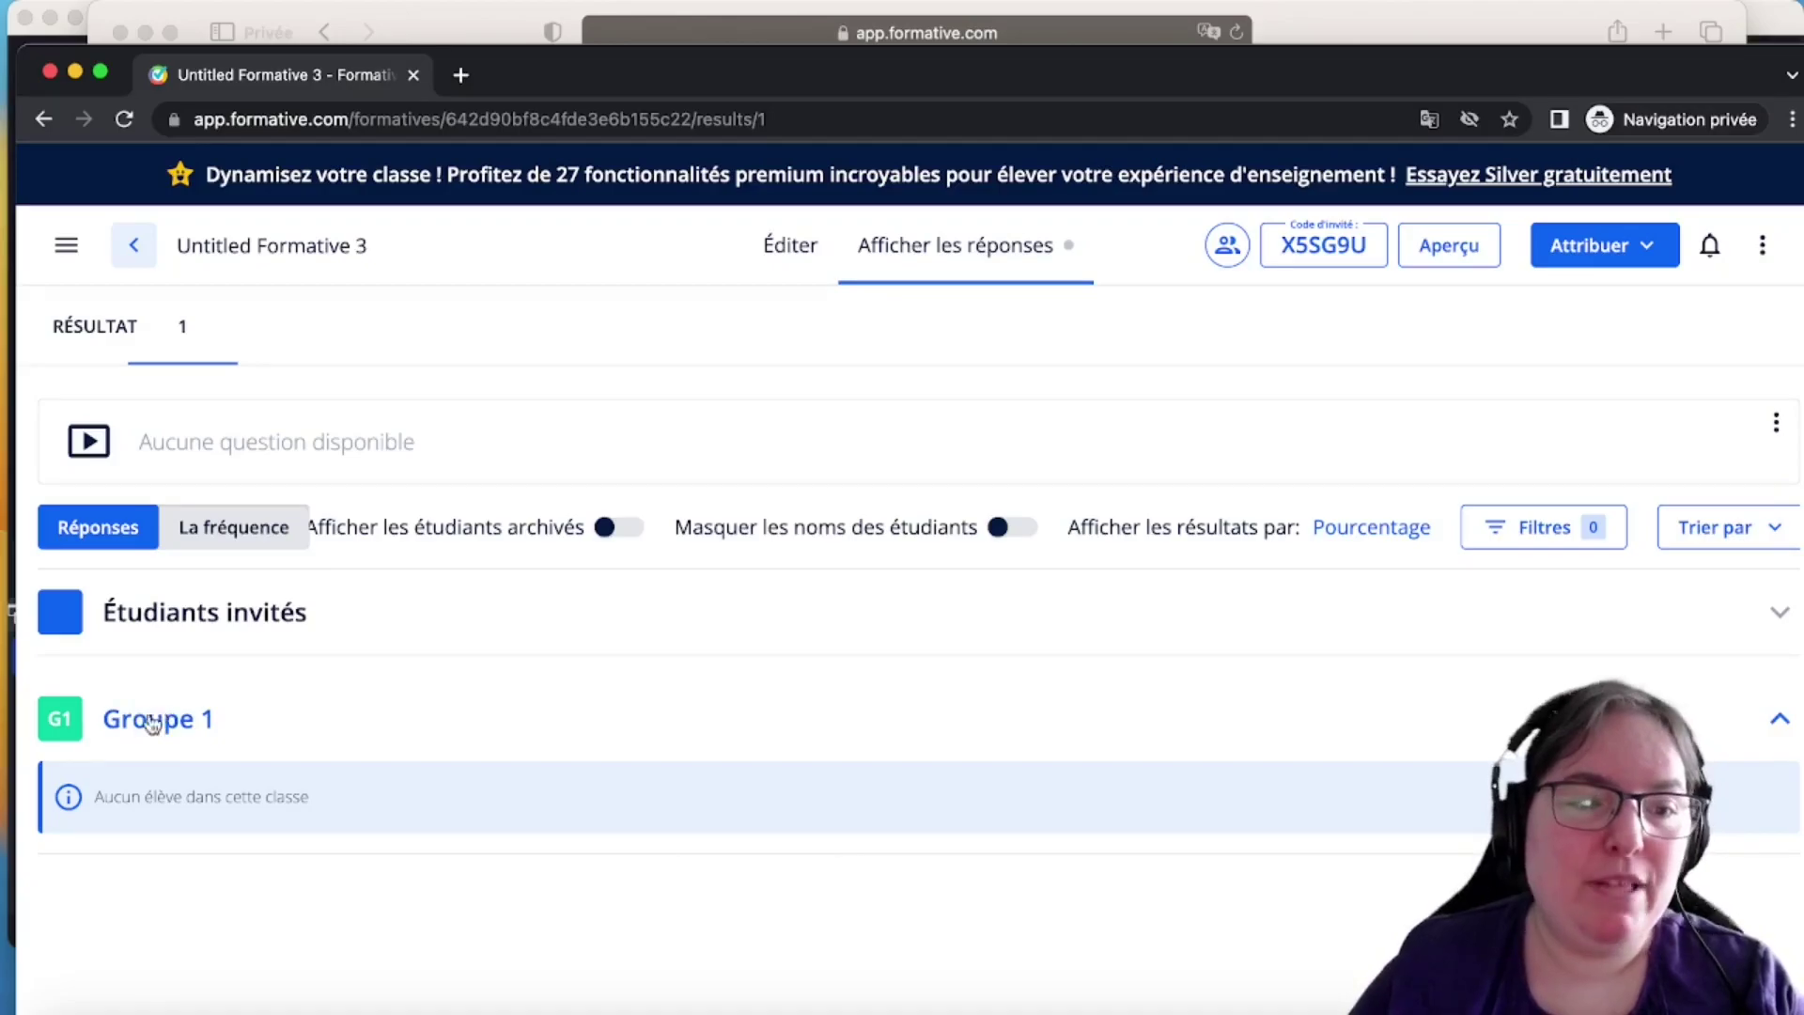
left_click(986, 246)
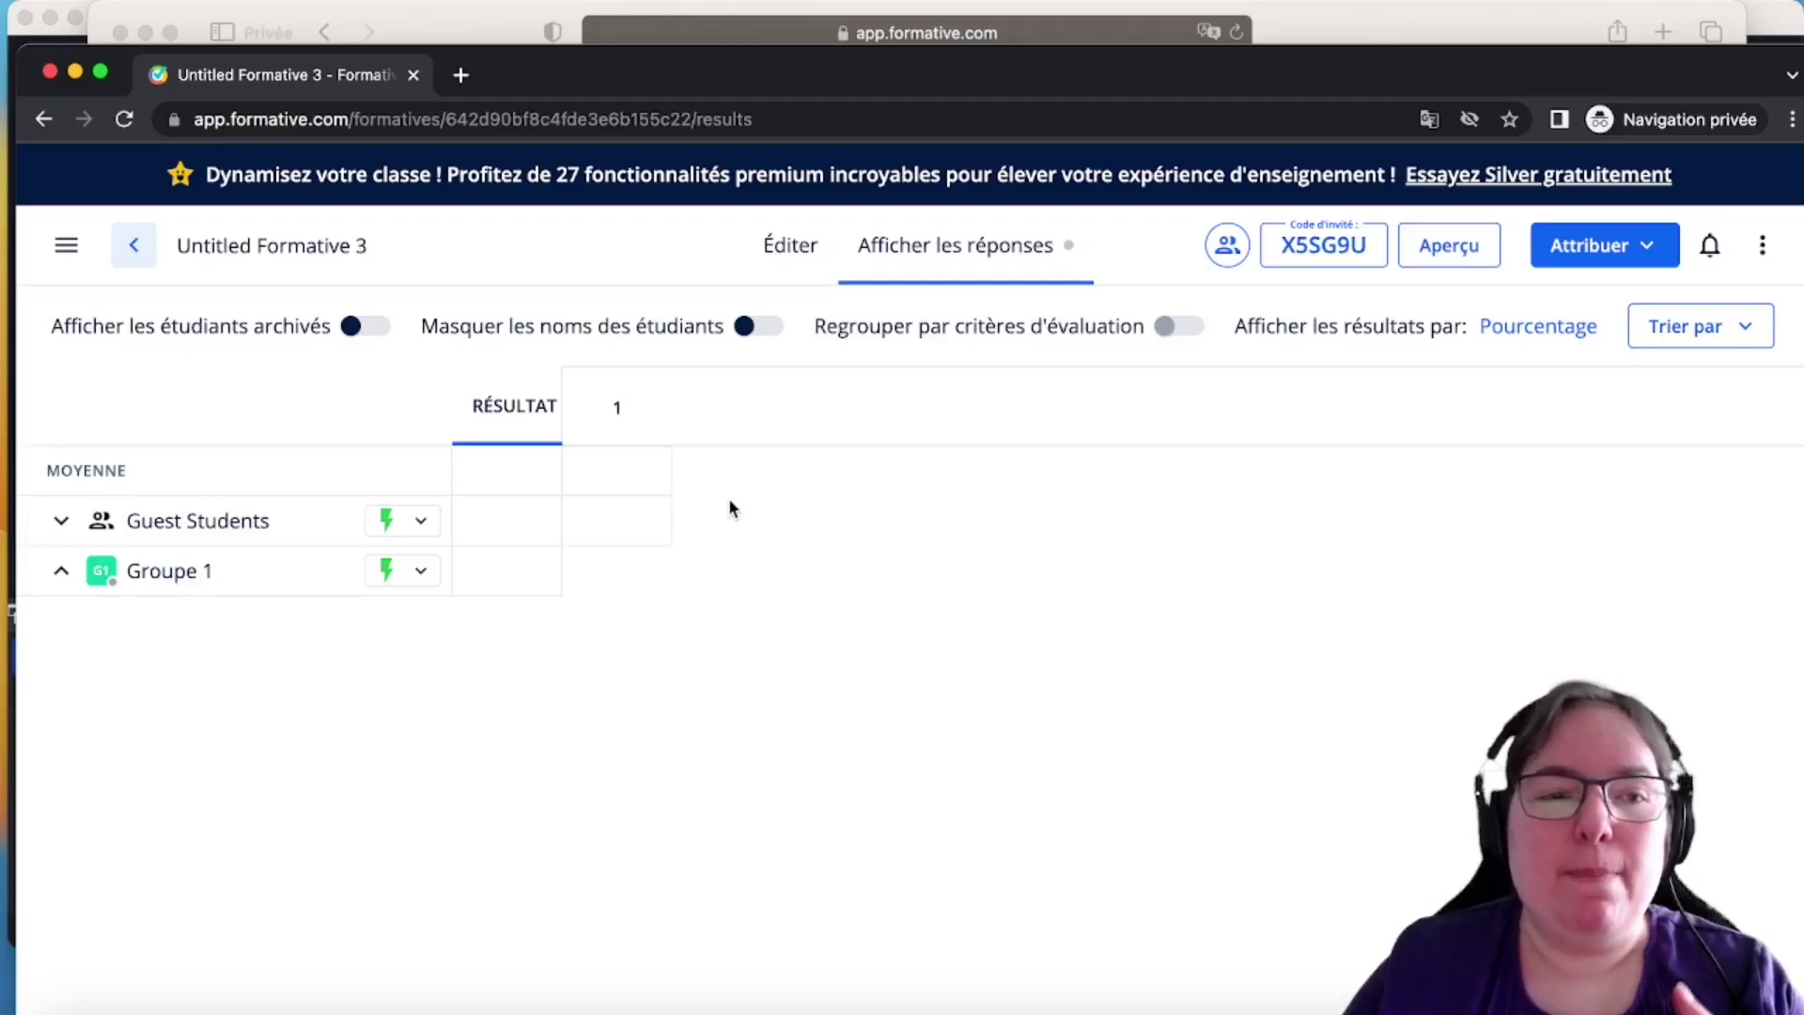
left_click(132, 250)
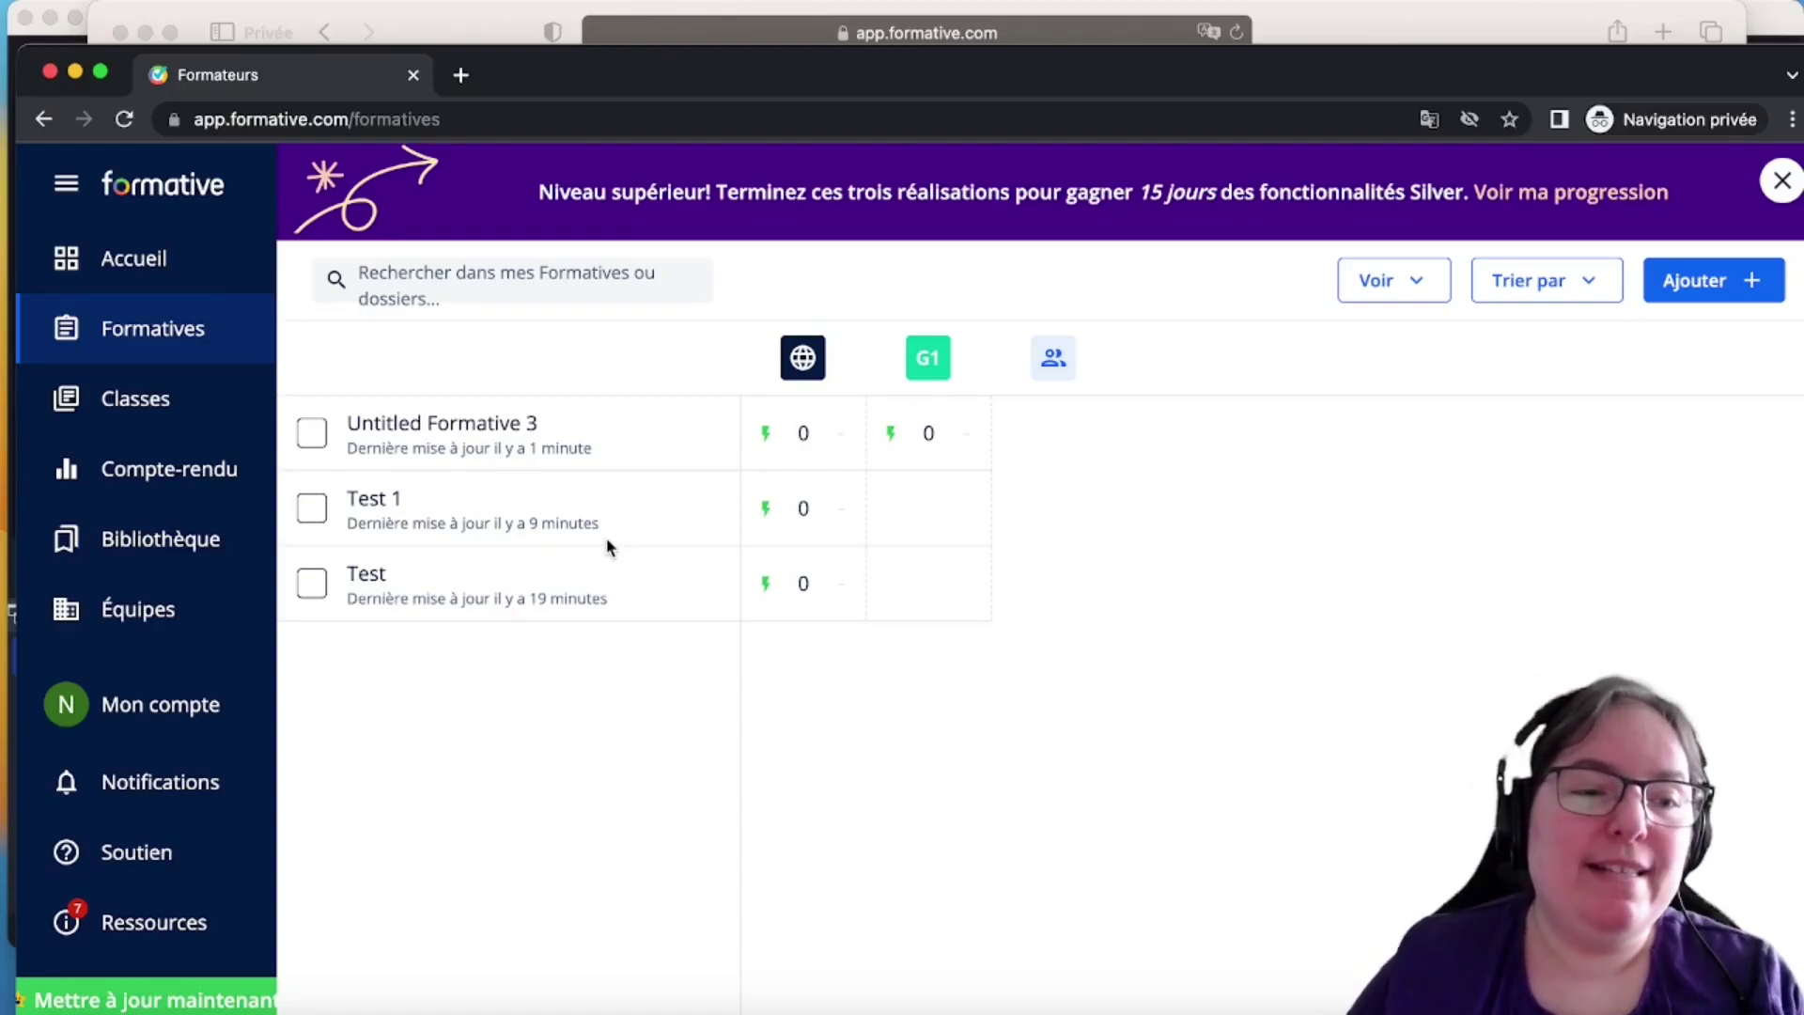
mouse_move(965, 509)
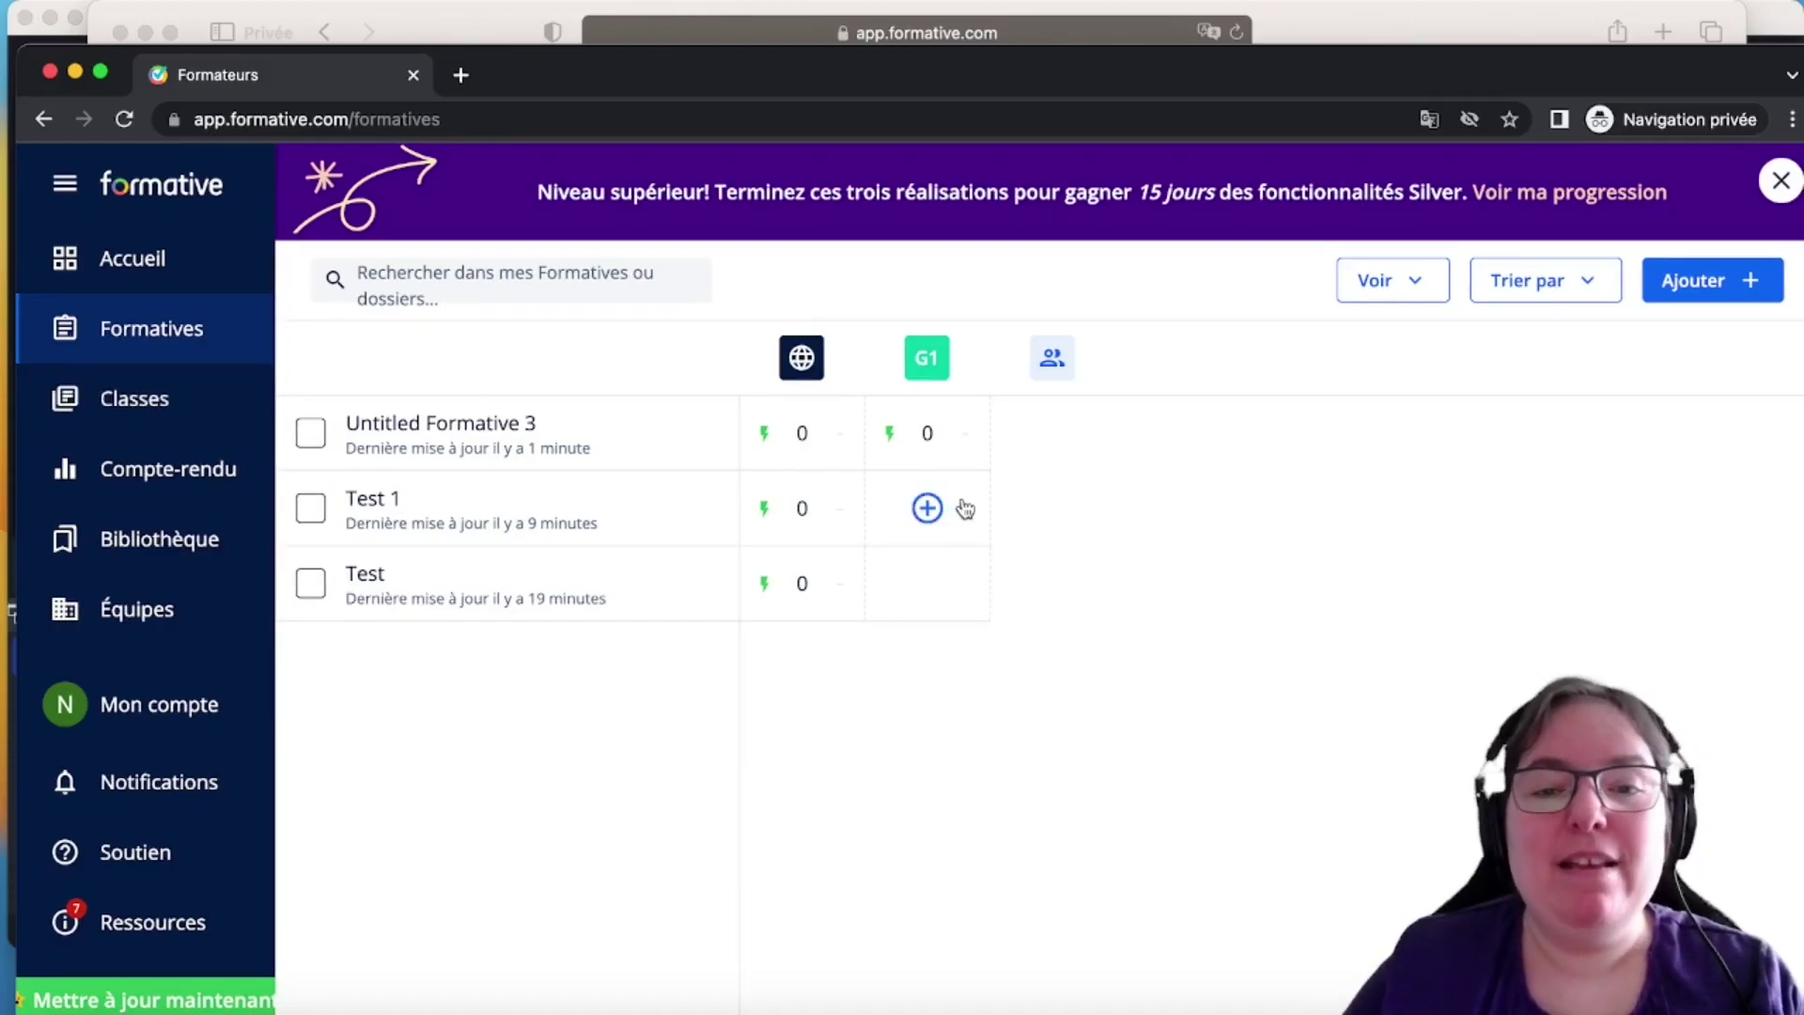